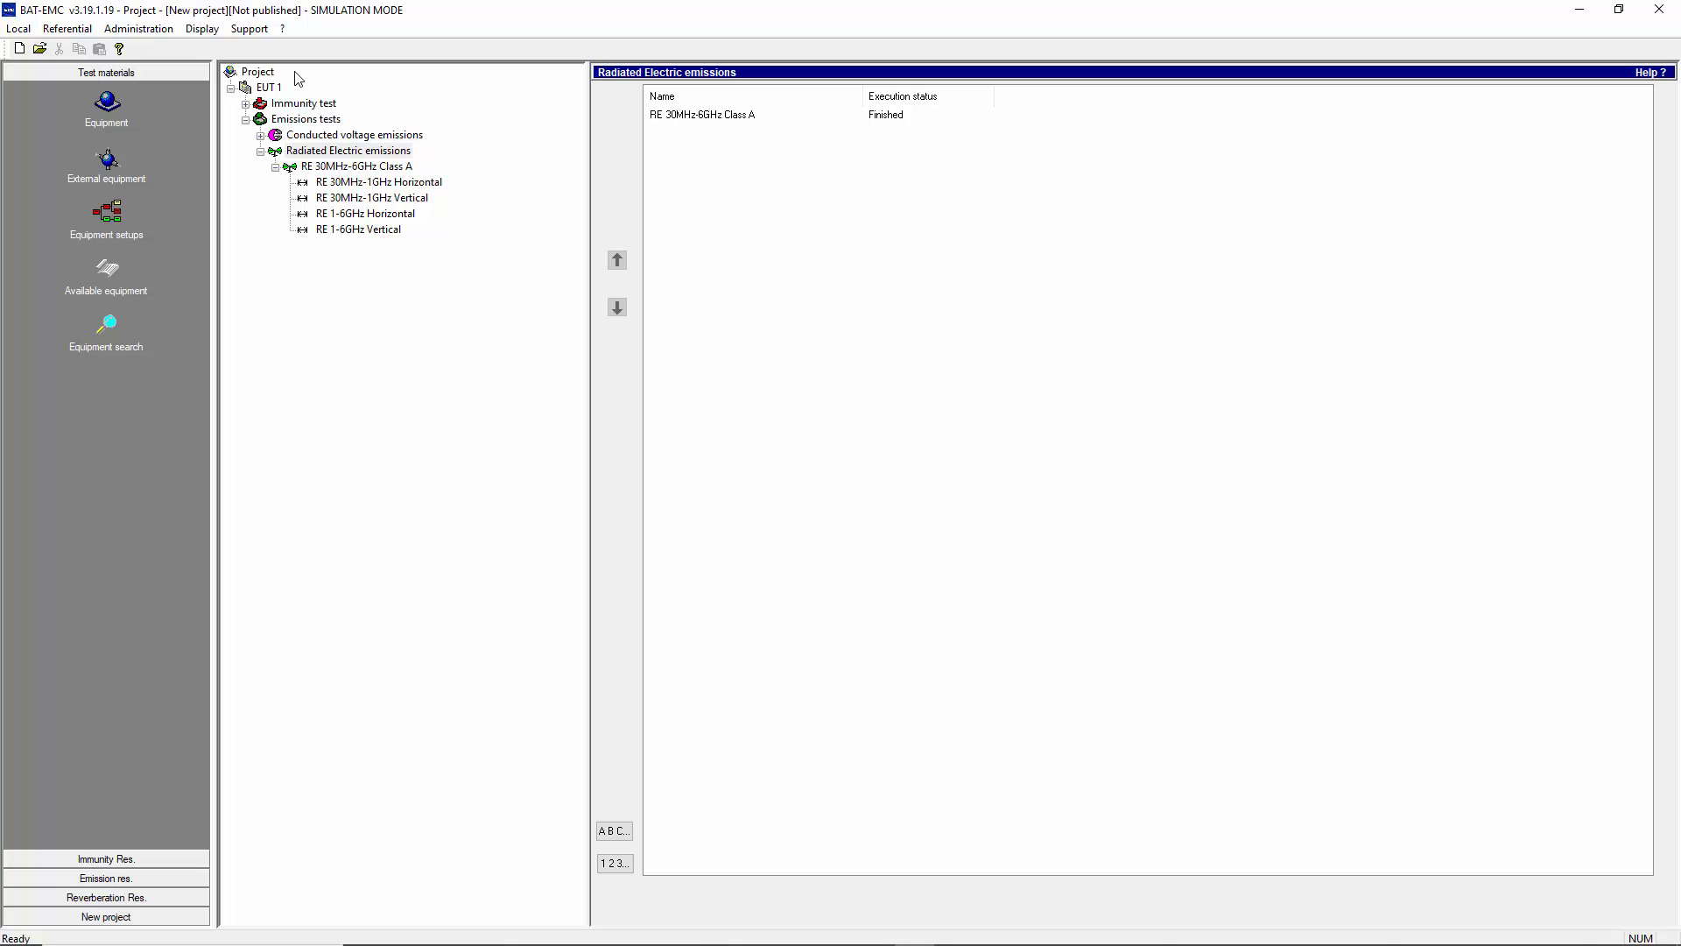
- Duplicate the RE 30MHz-6GHz Class A test under Radiated Electric emissions
left_click(246, 103)
left_click(246, 151)
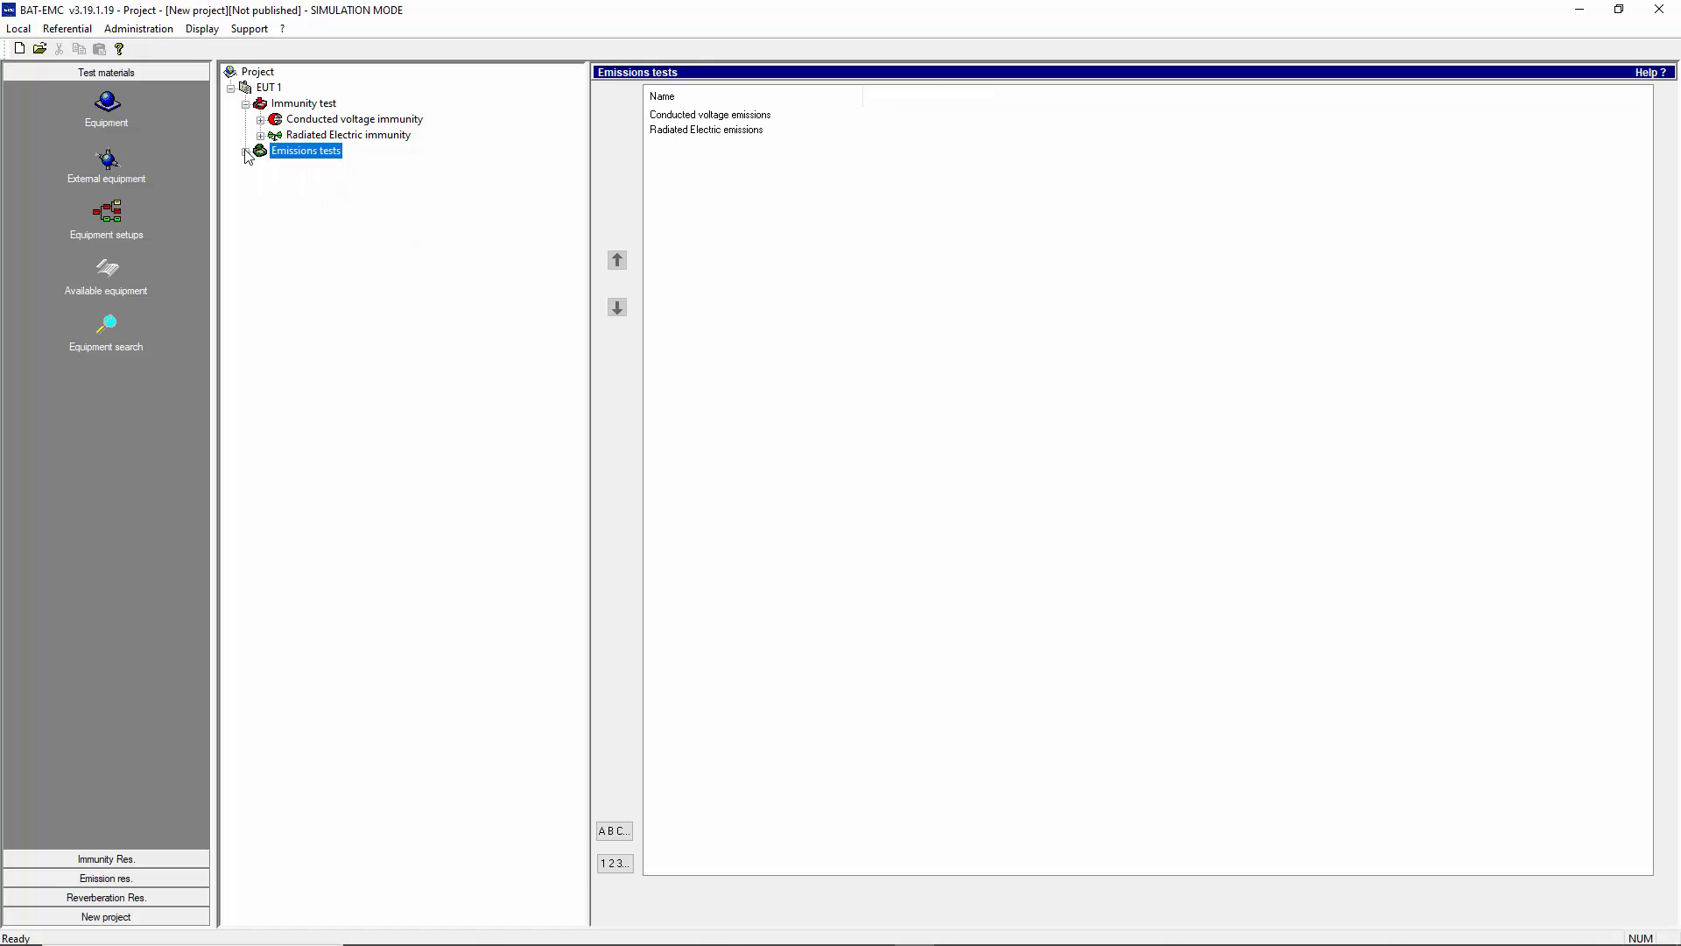
left_click(246, 151)
left_click(318, 184)
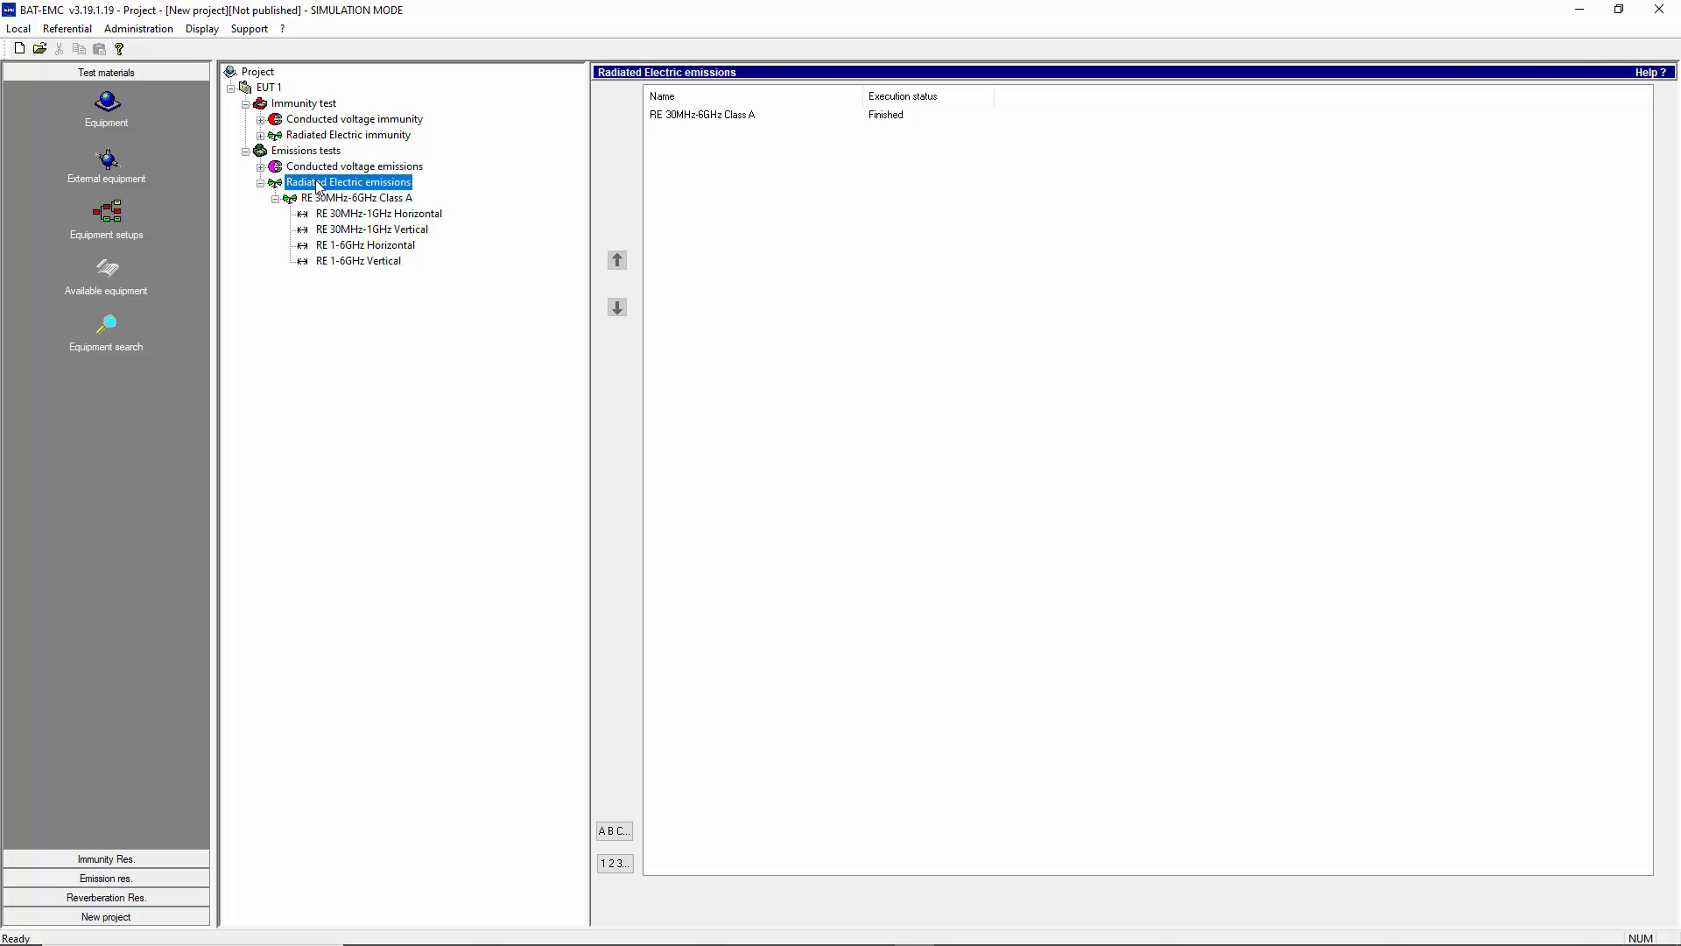
left_click(382, 199)
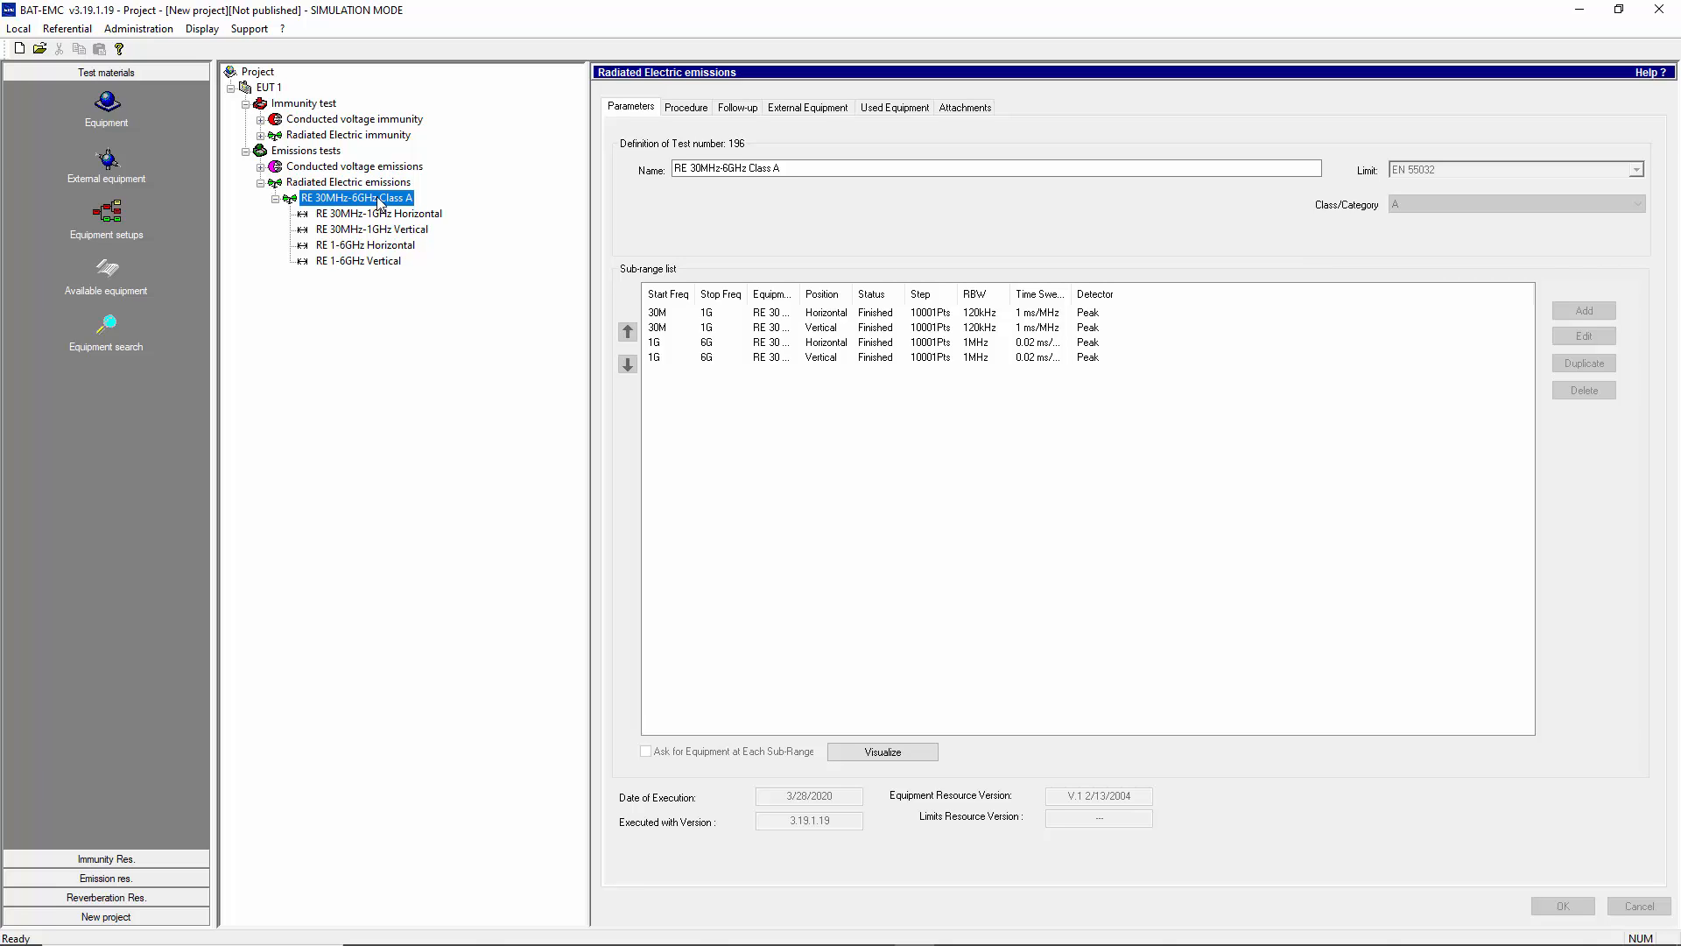
right_click(379, 201)
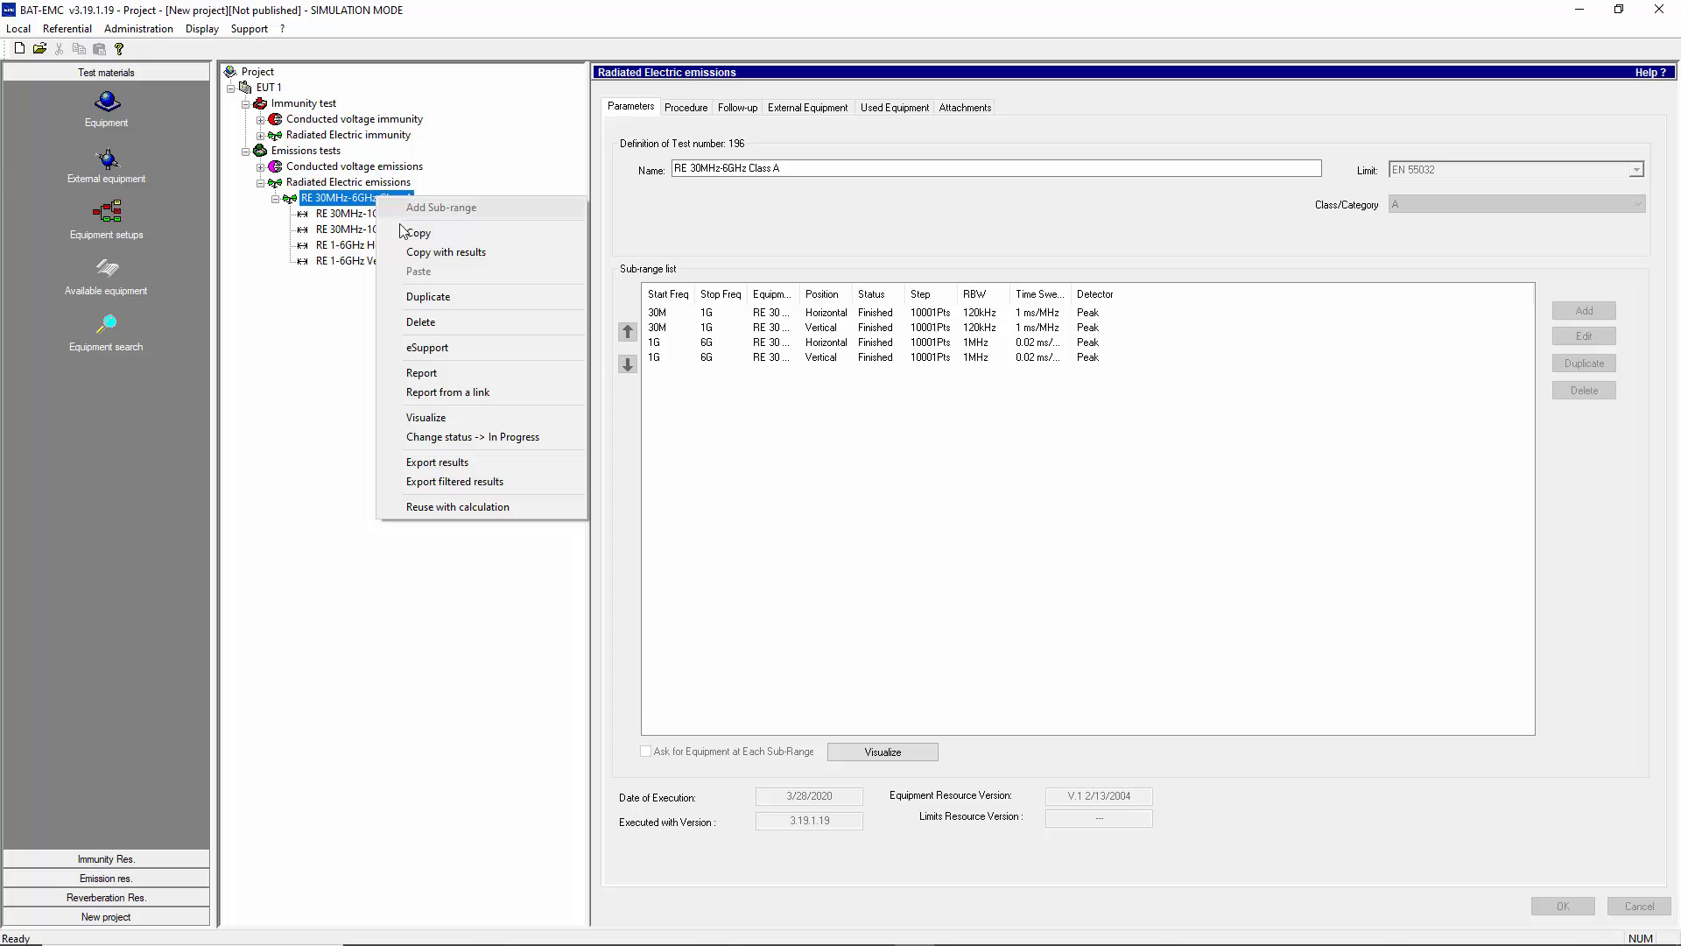
left_click(436, 298)
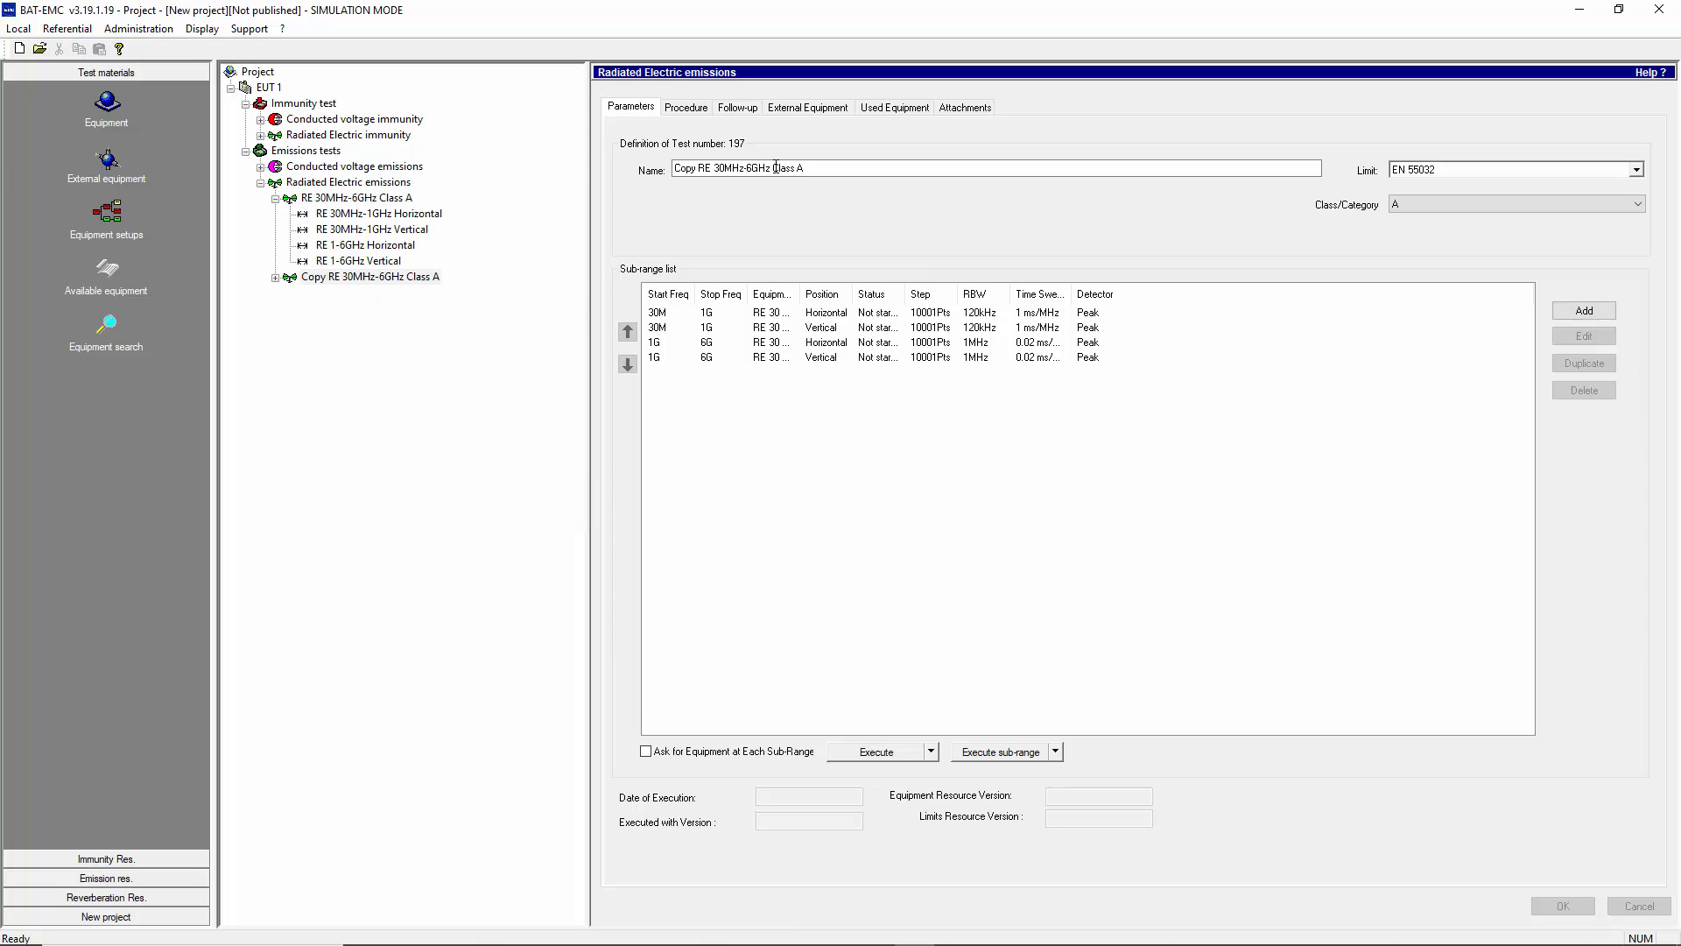
- Rename the duplicated test to "RE 30MHz-6GHz Class A added ferritte to power cable" and confirm
left_click(697, 169)
key("BackSpace")
key("BackSpace")
key("BackSpace")
key("BackSpace")
key("BackSpace")
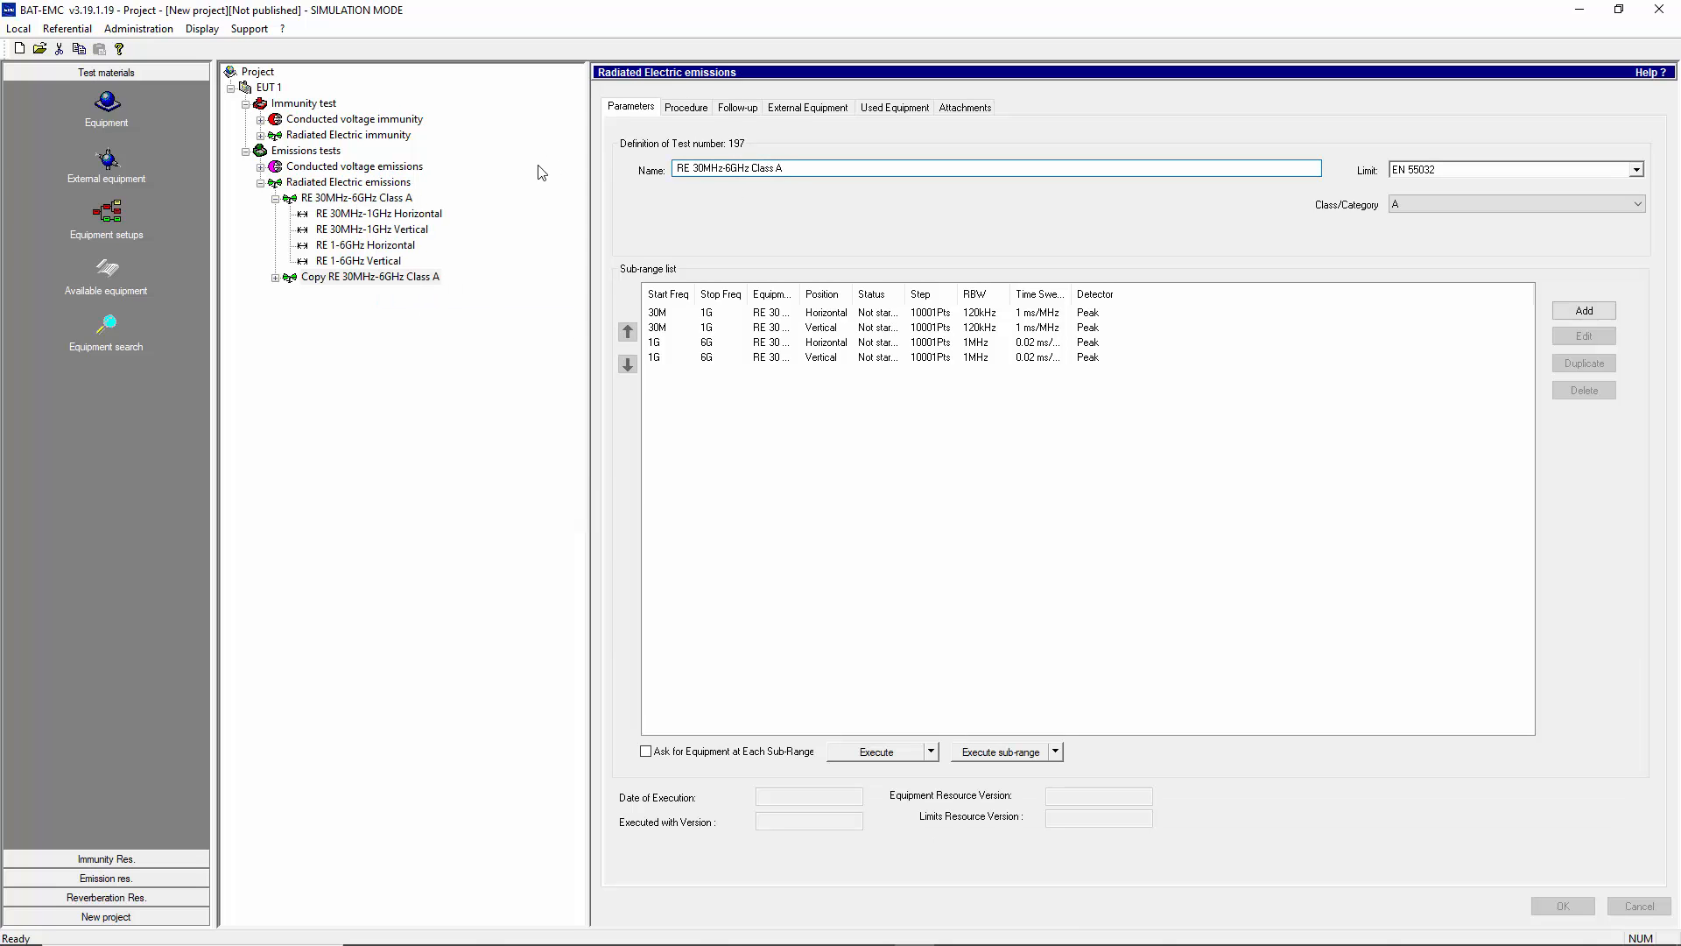
key("Delete")
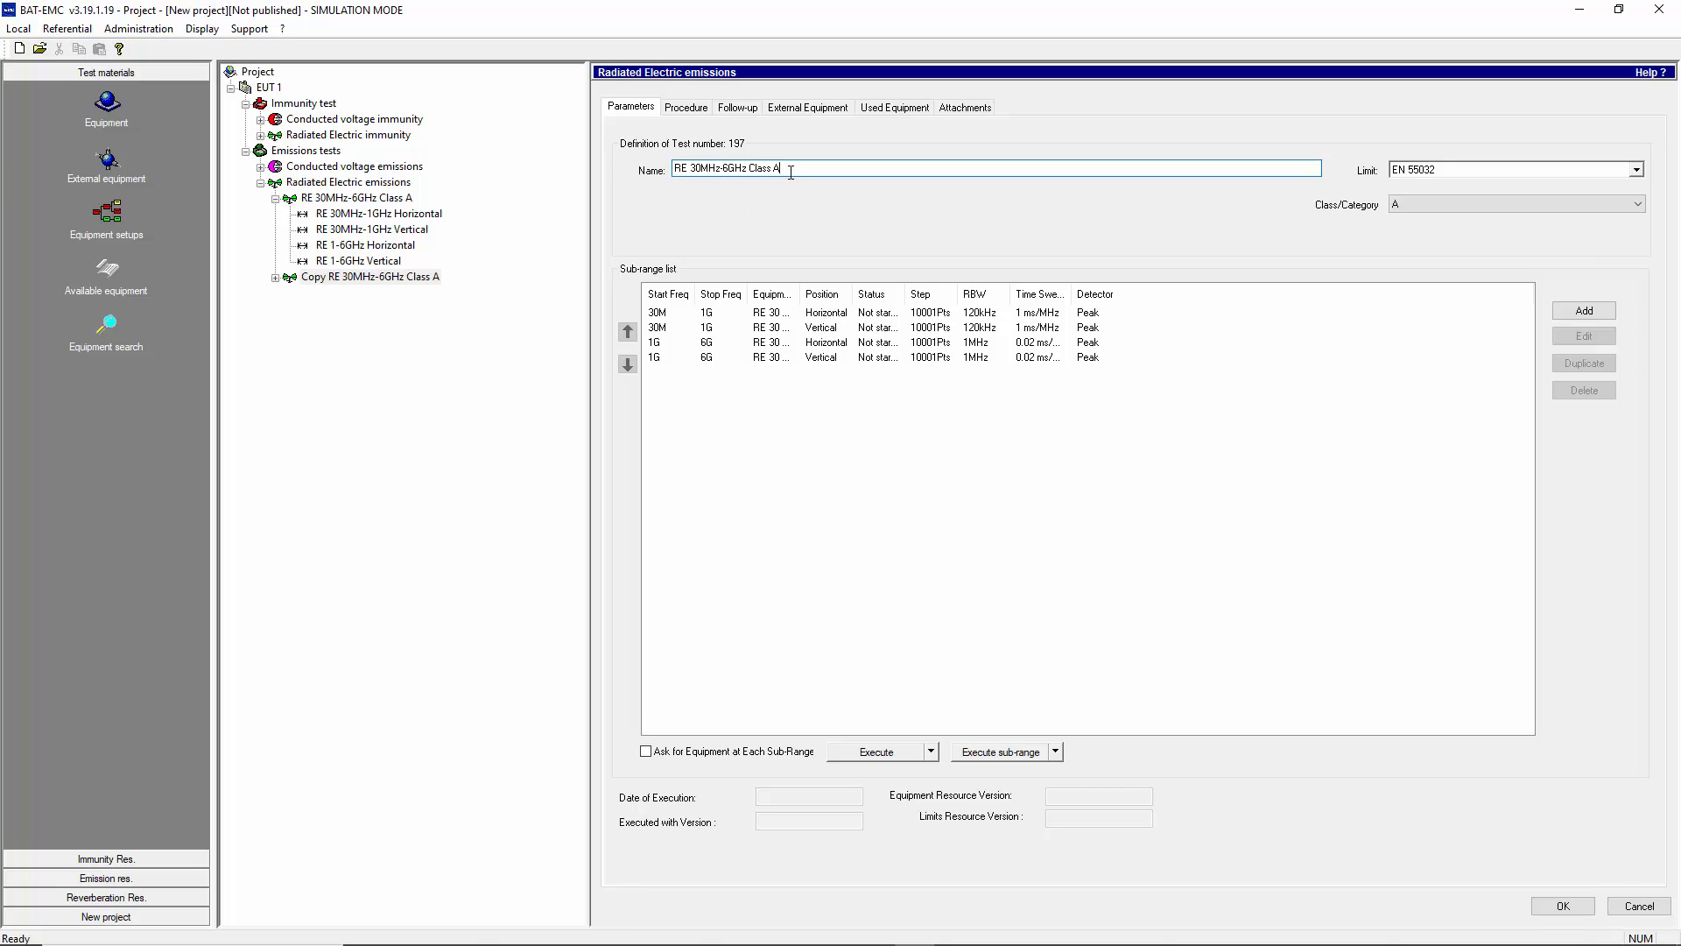
type("added ferrite to power cable")
left_click(1570, 906)
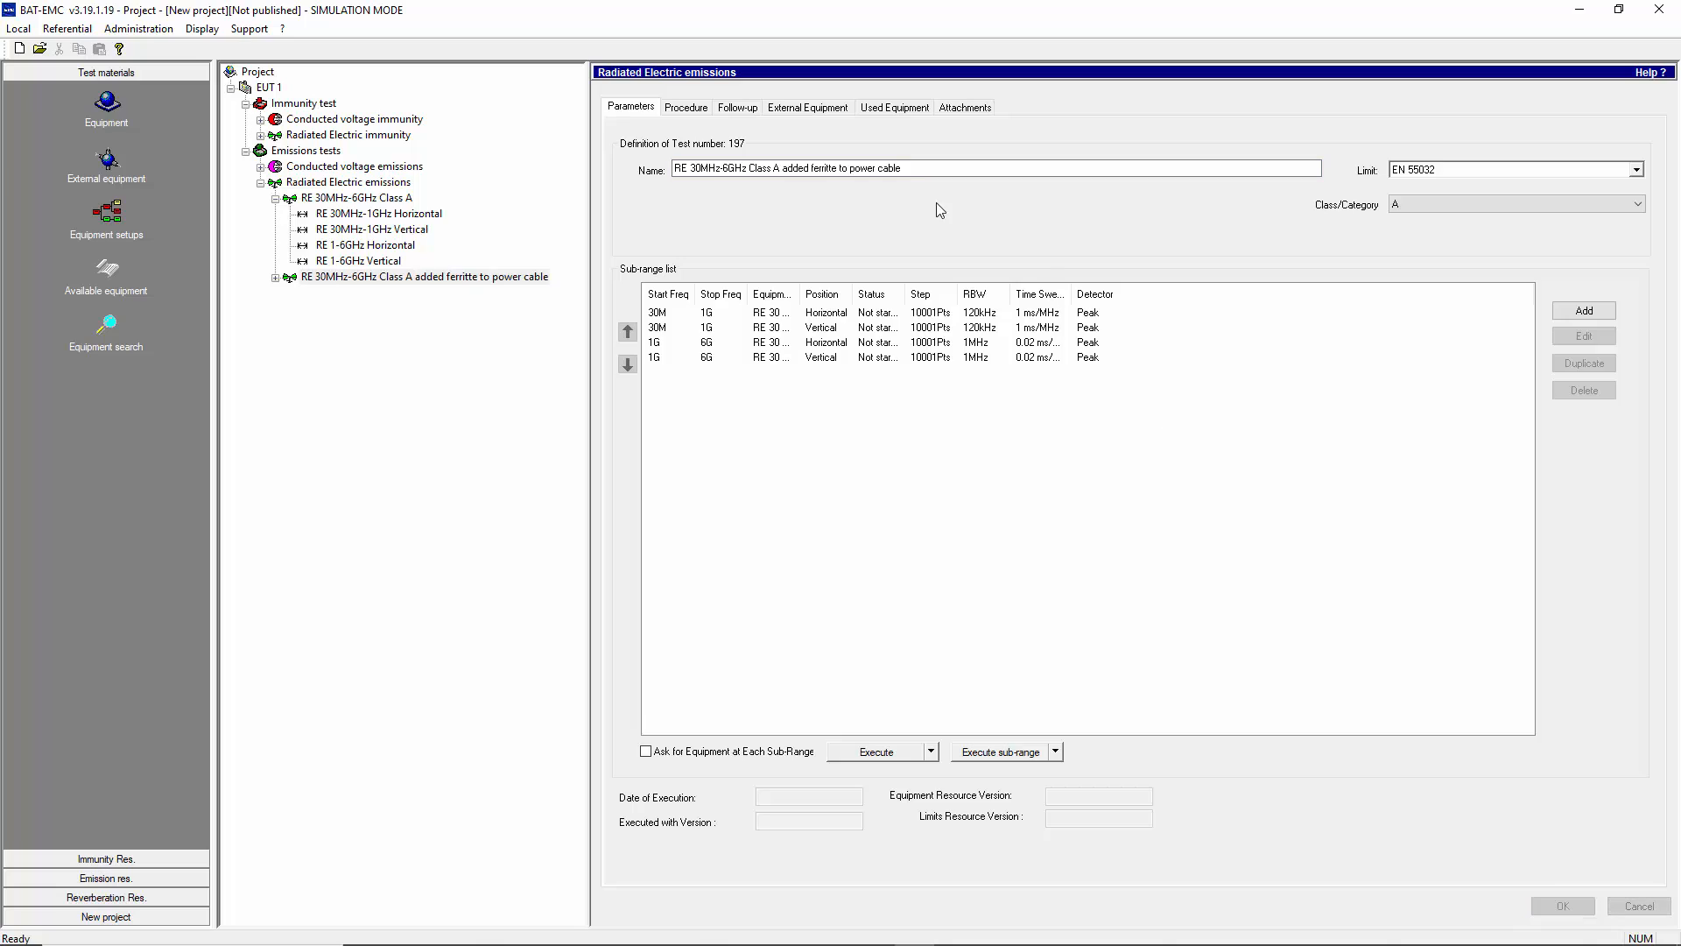
- Open the copied test's 30M–1G Horizontal sub-range and inspect its frequency, settings and procedure pages
left_click(775, 312)
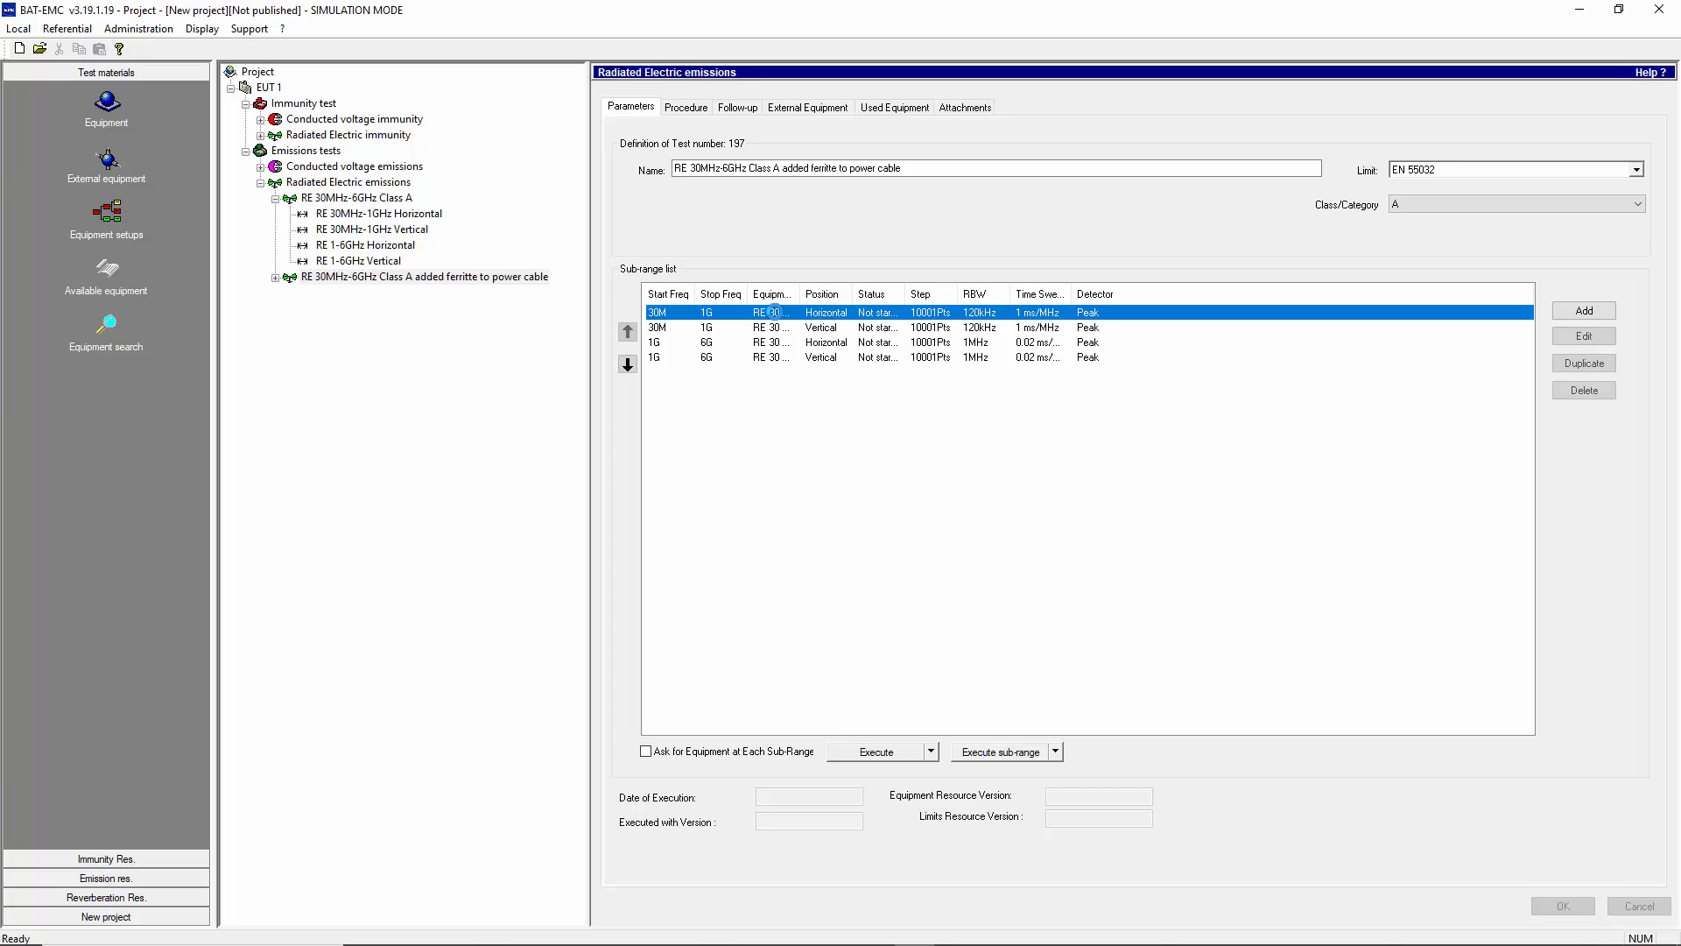
double_click(775, 313)
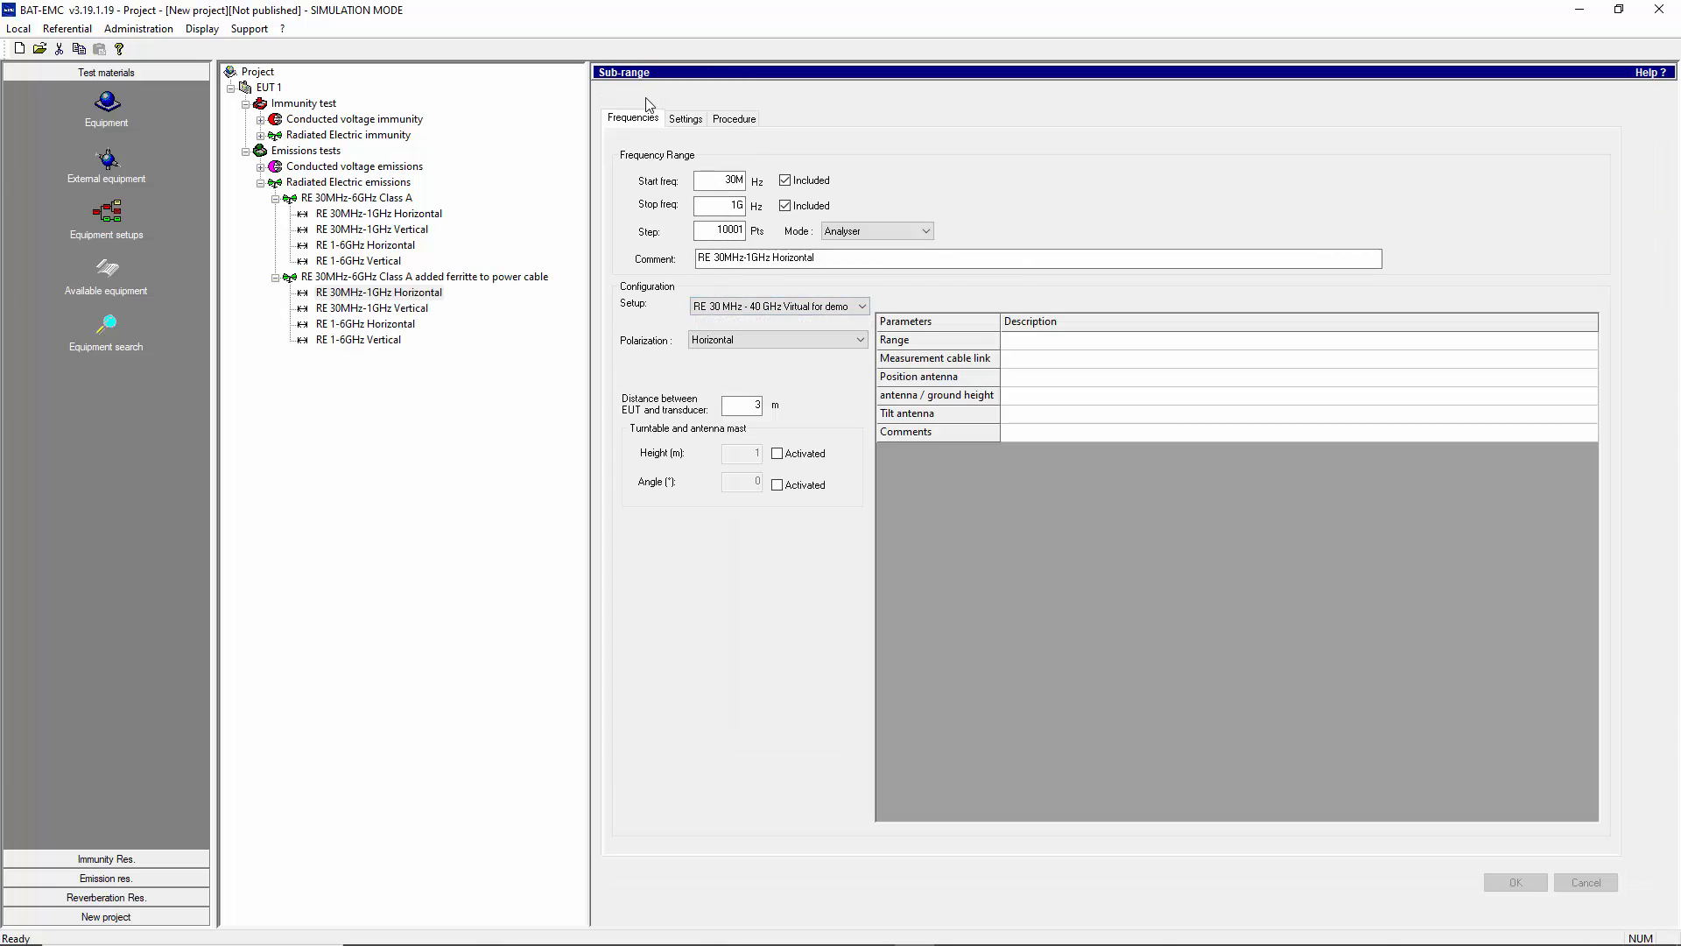
left_click(711, 310)
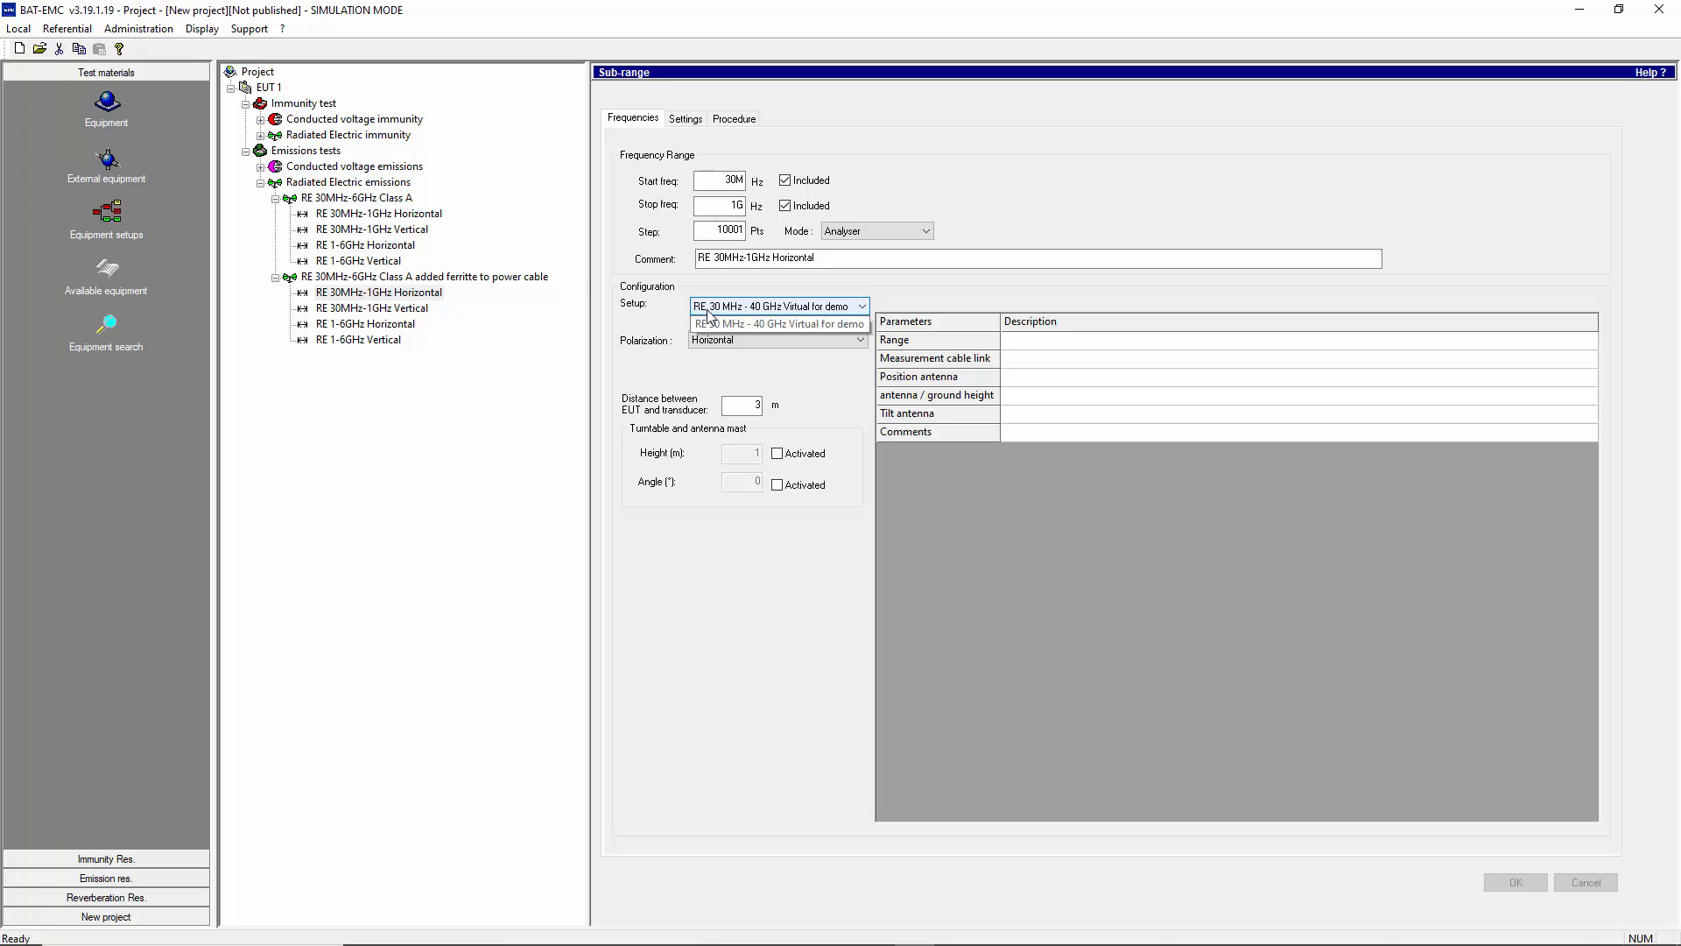
left_click(713, 324)
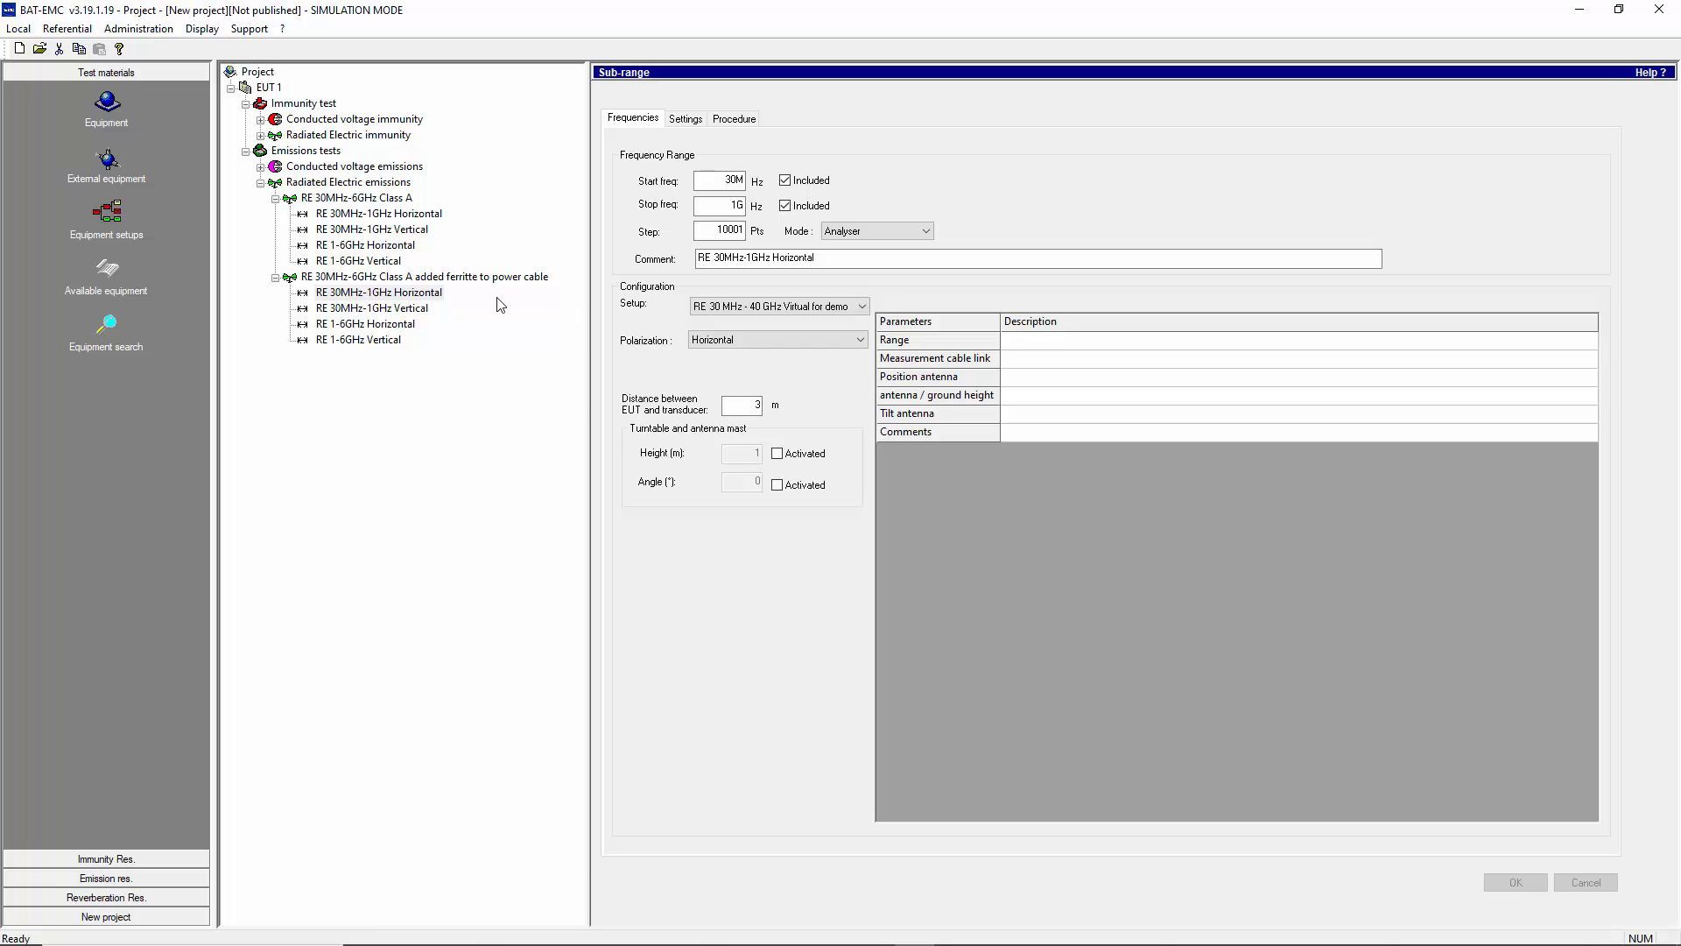
left_click(435, 295)
left_click(421, 316)
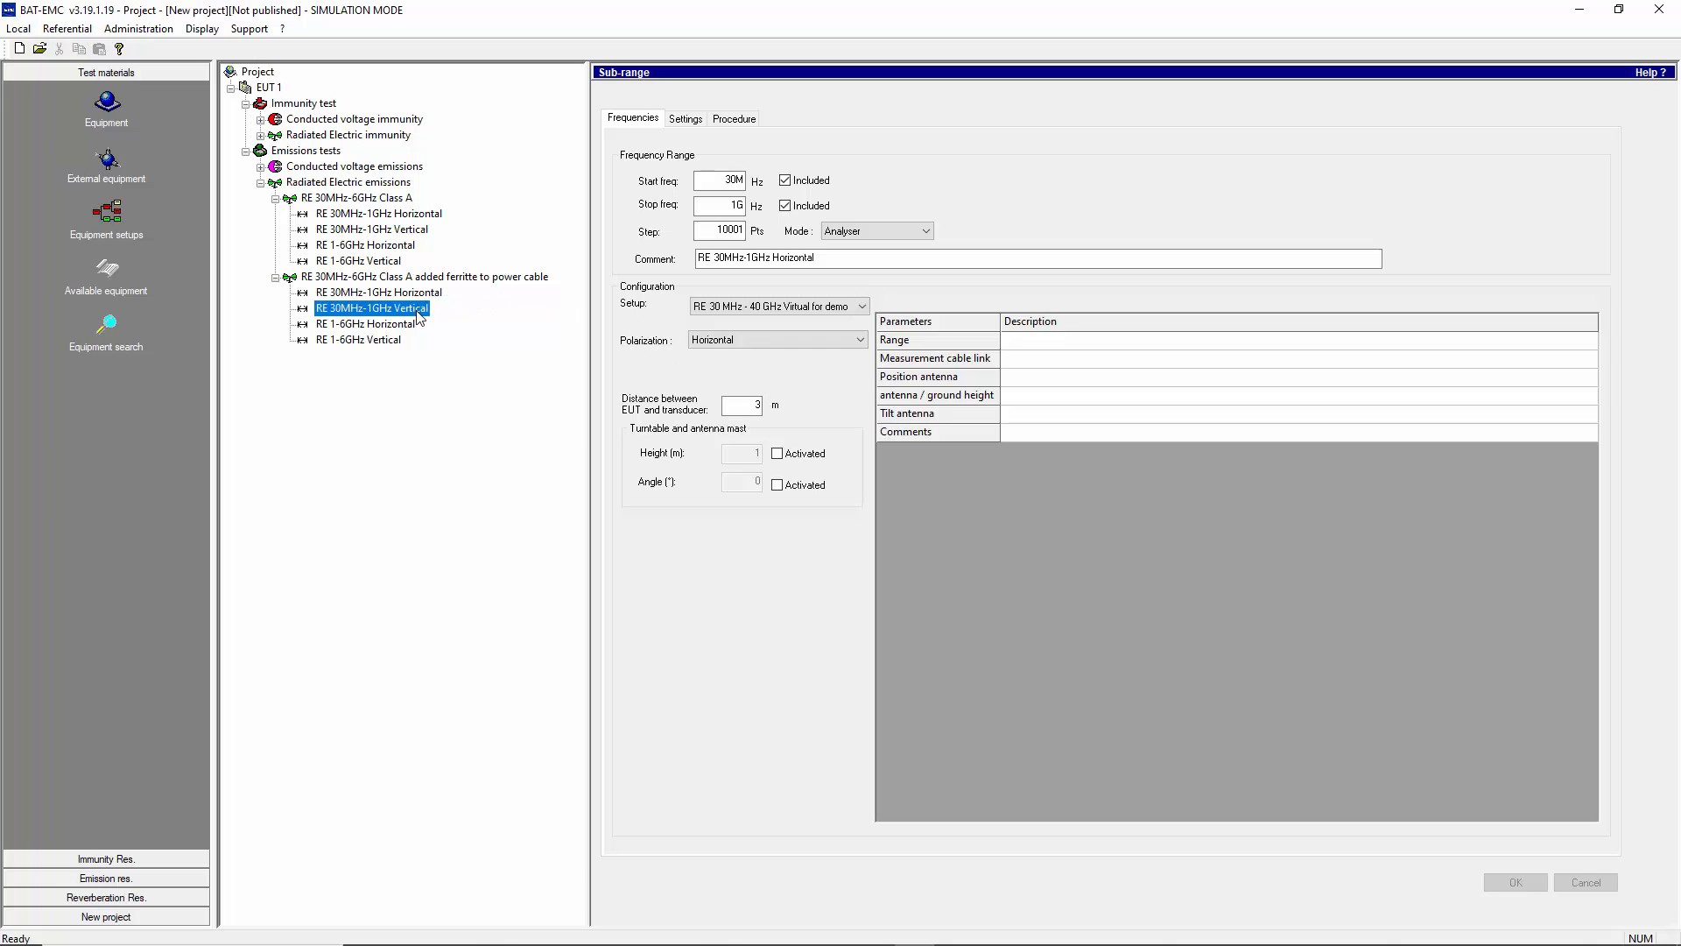
left_click_drag(418, 315, 411, 298)
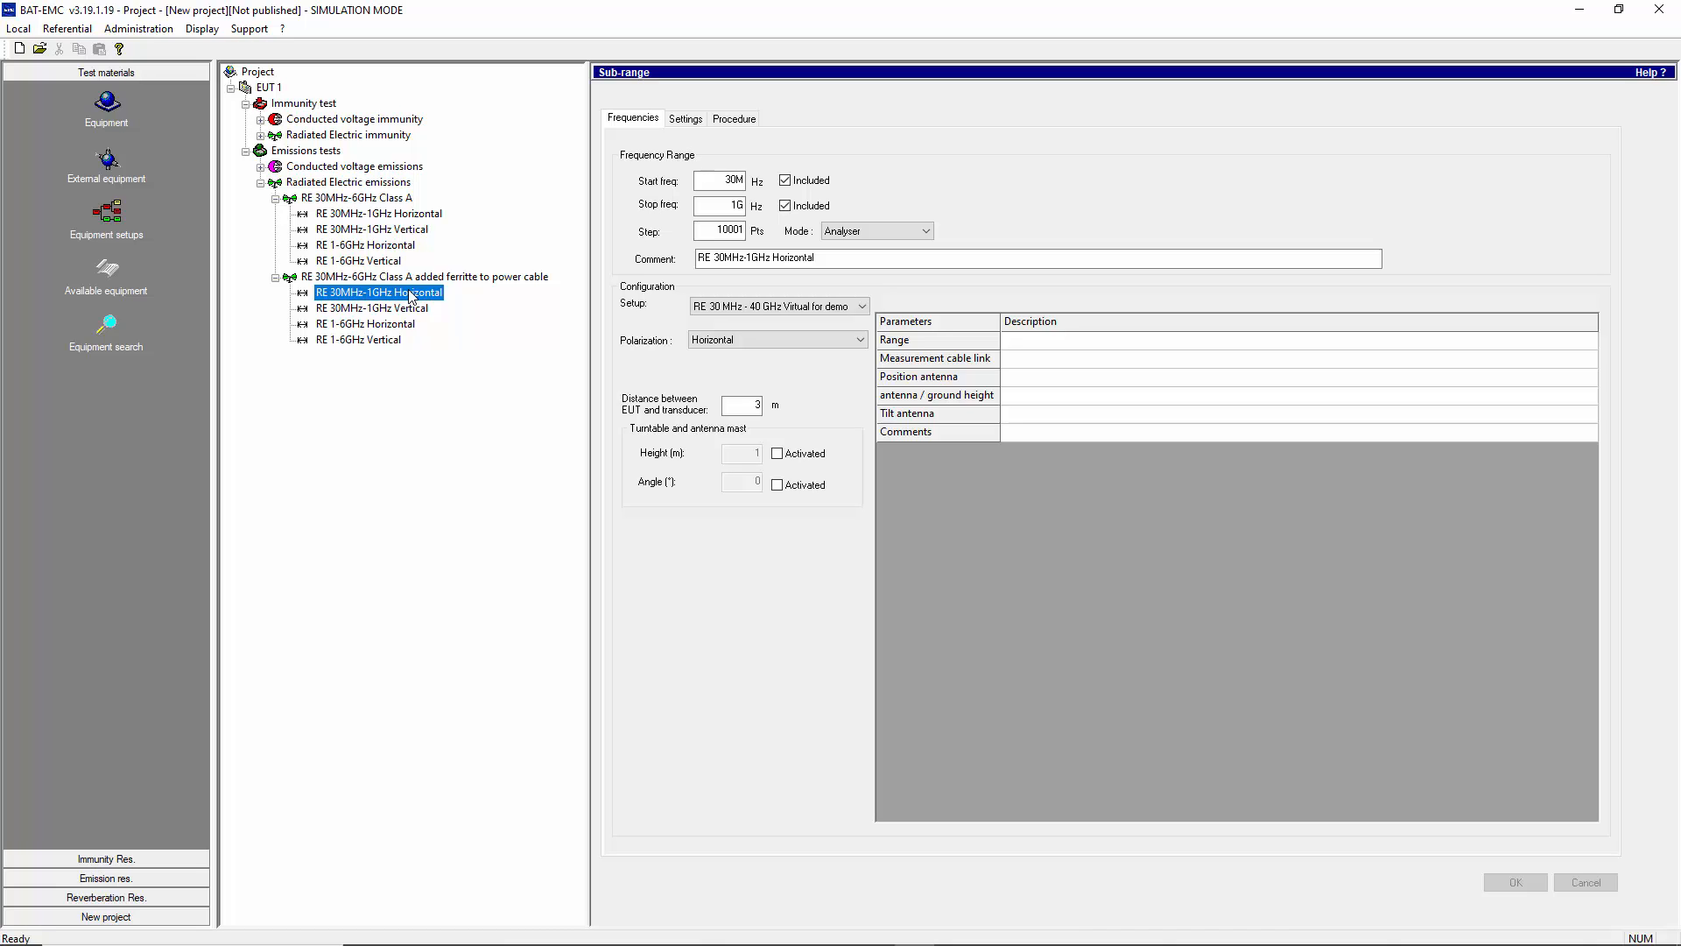
left_click(685, 119)
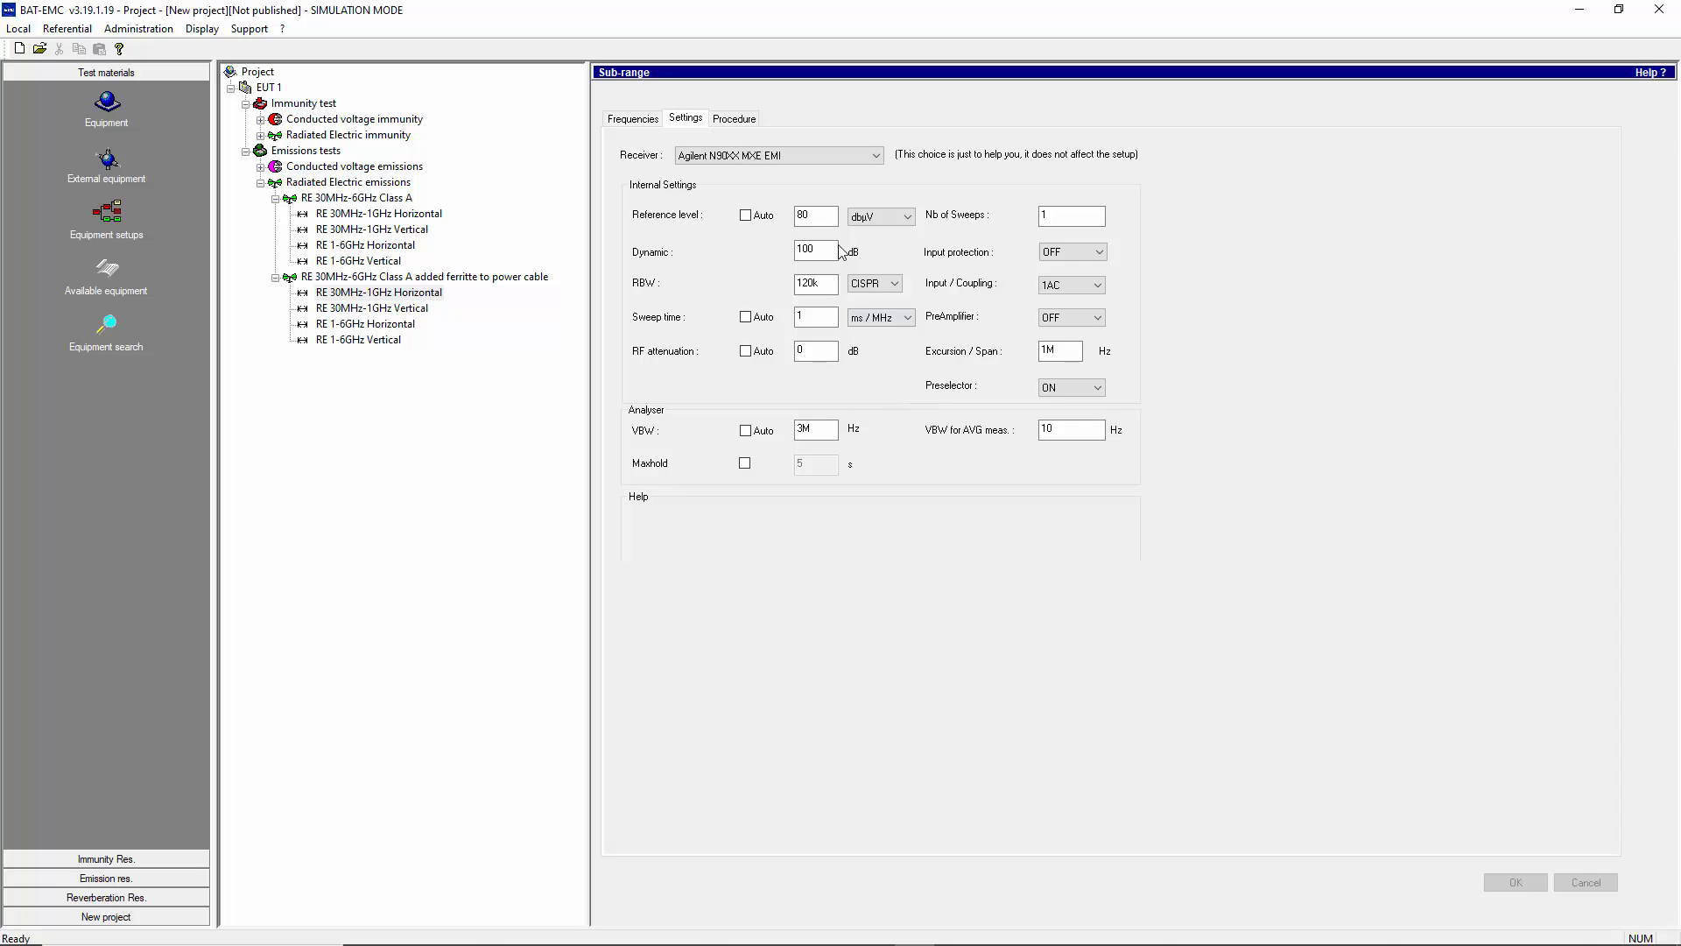
left_click(737, 120)
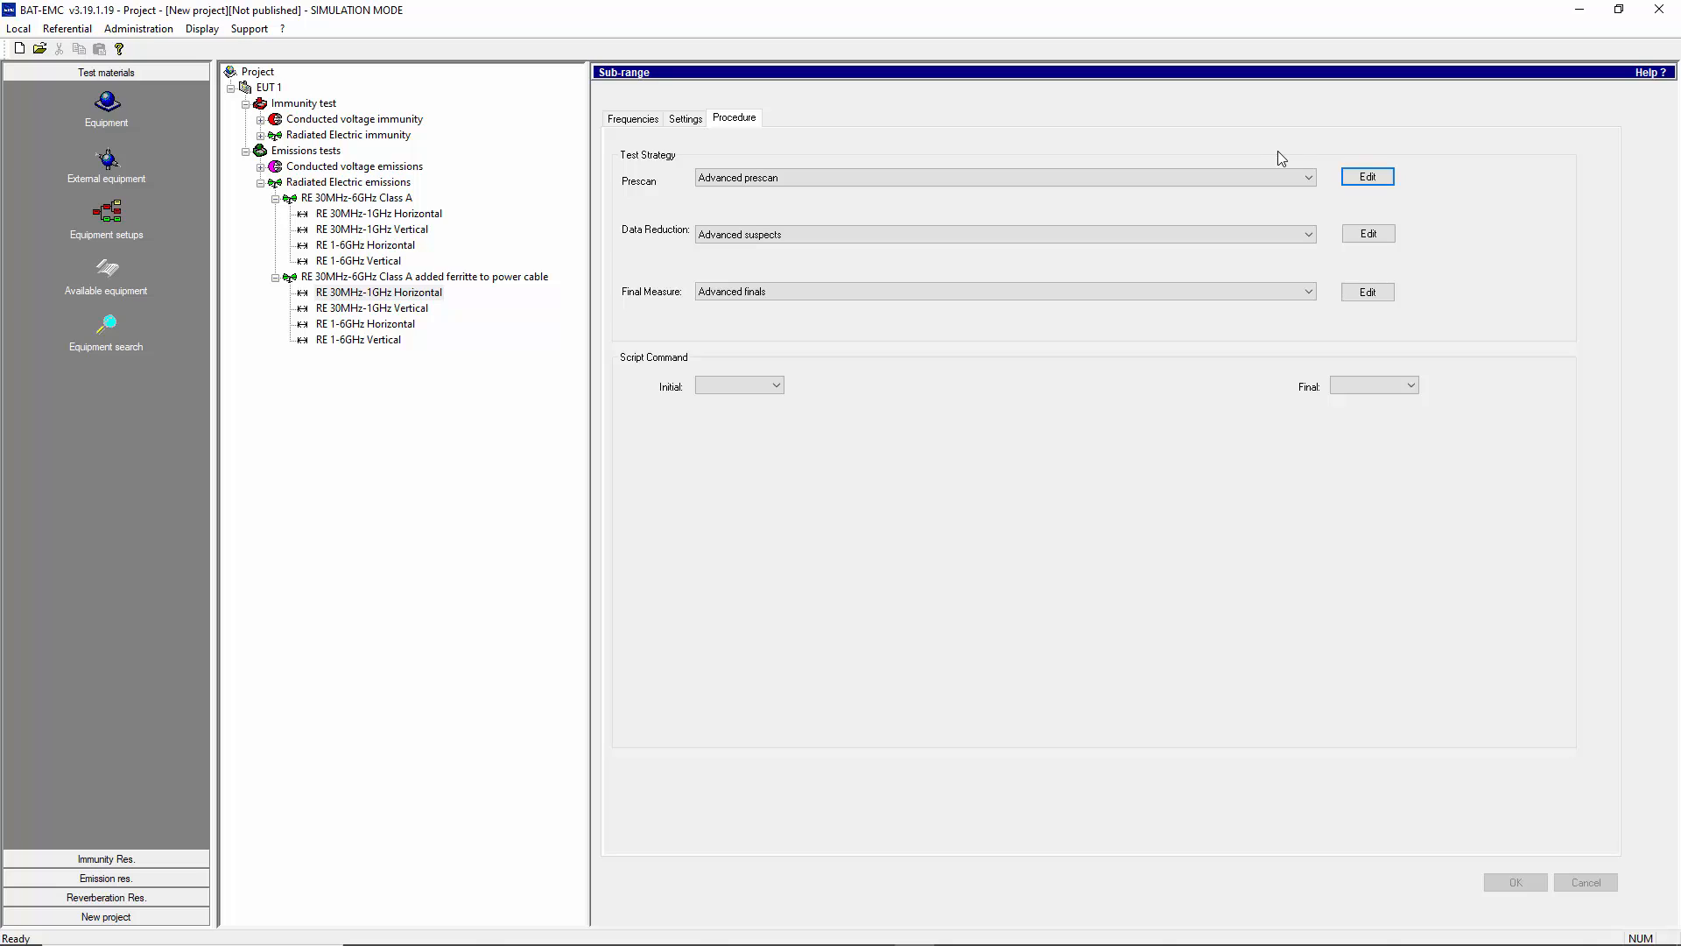
- Try the Prescan strategy and view its detector options before returning to Advanced prescan
left_click(1315, 179)
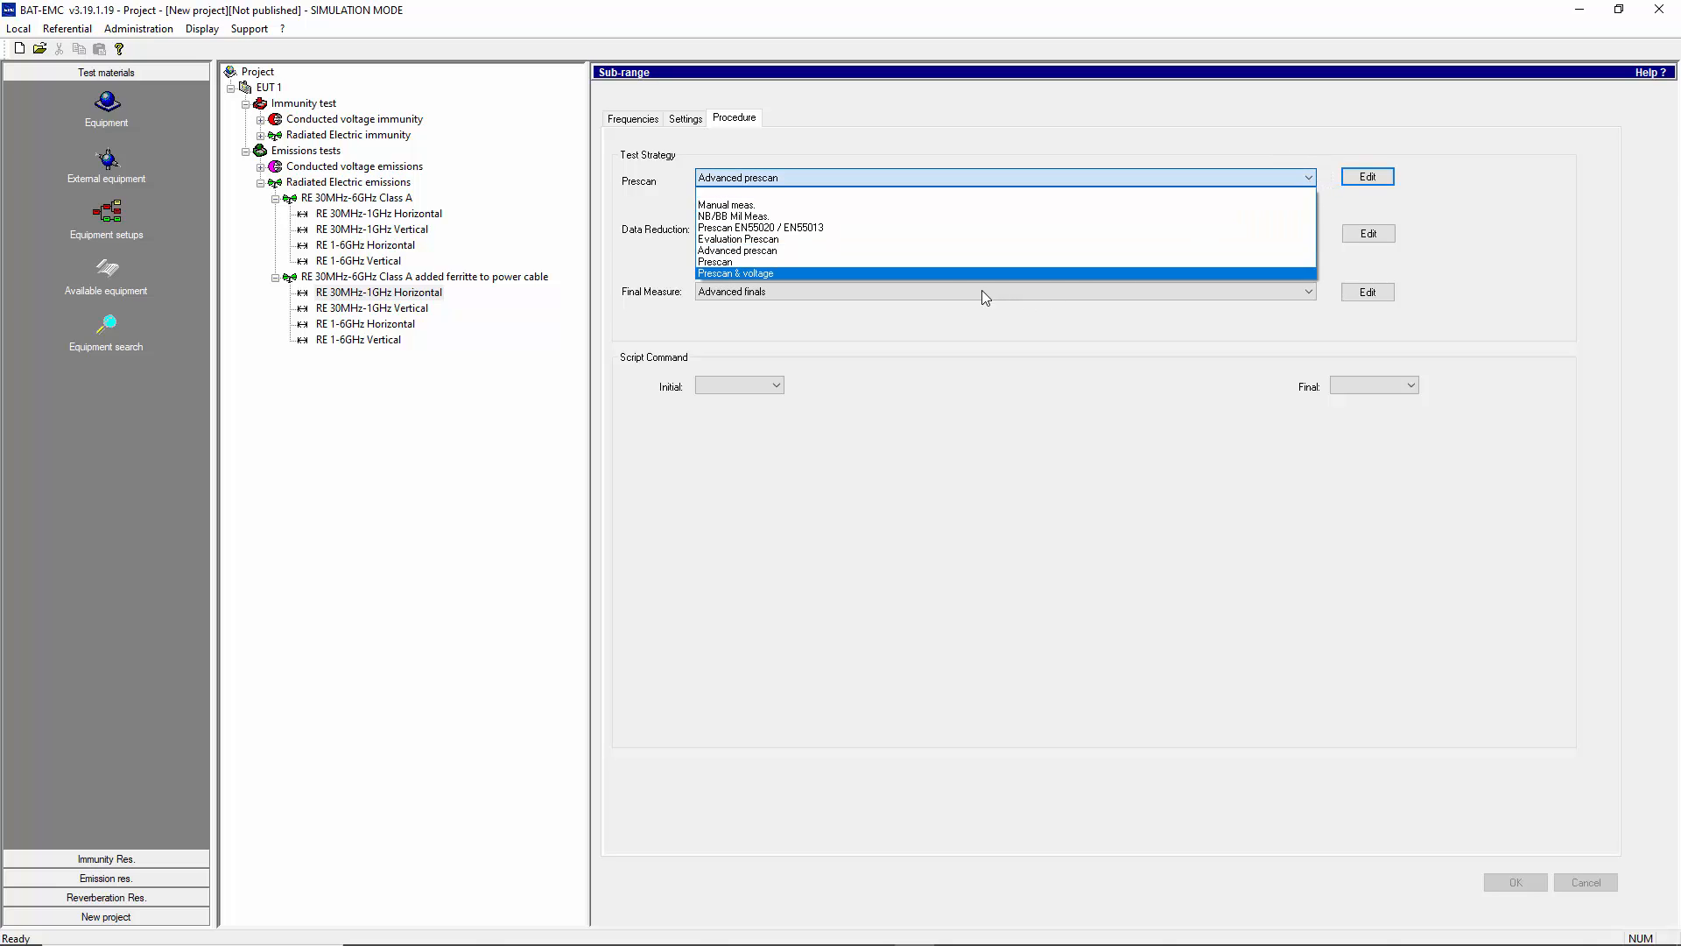
left_click(938, 263)
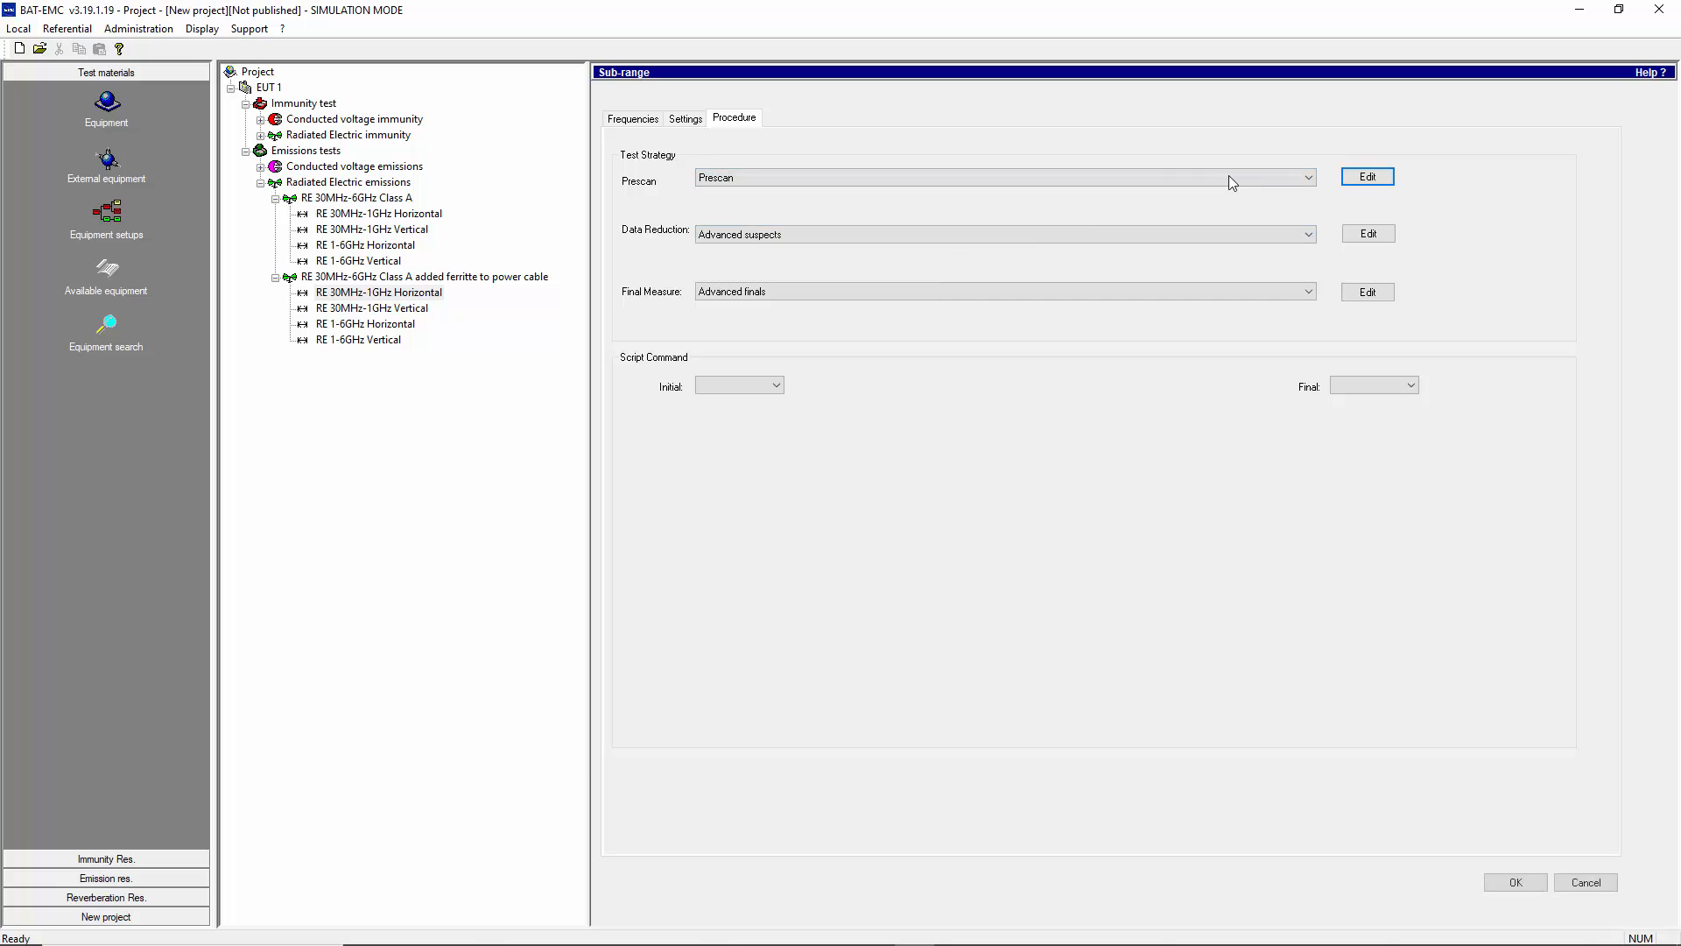
left_click(1353, 178)
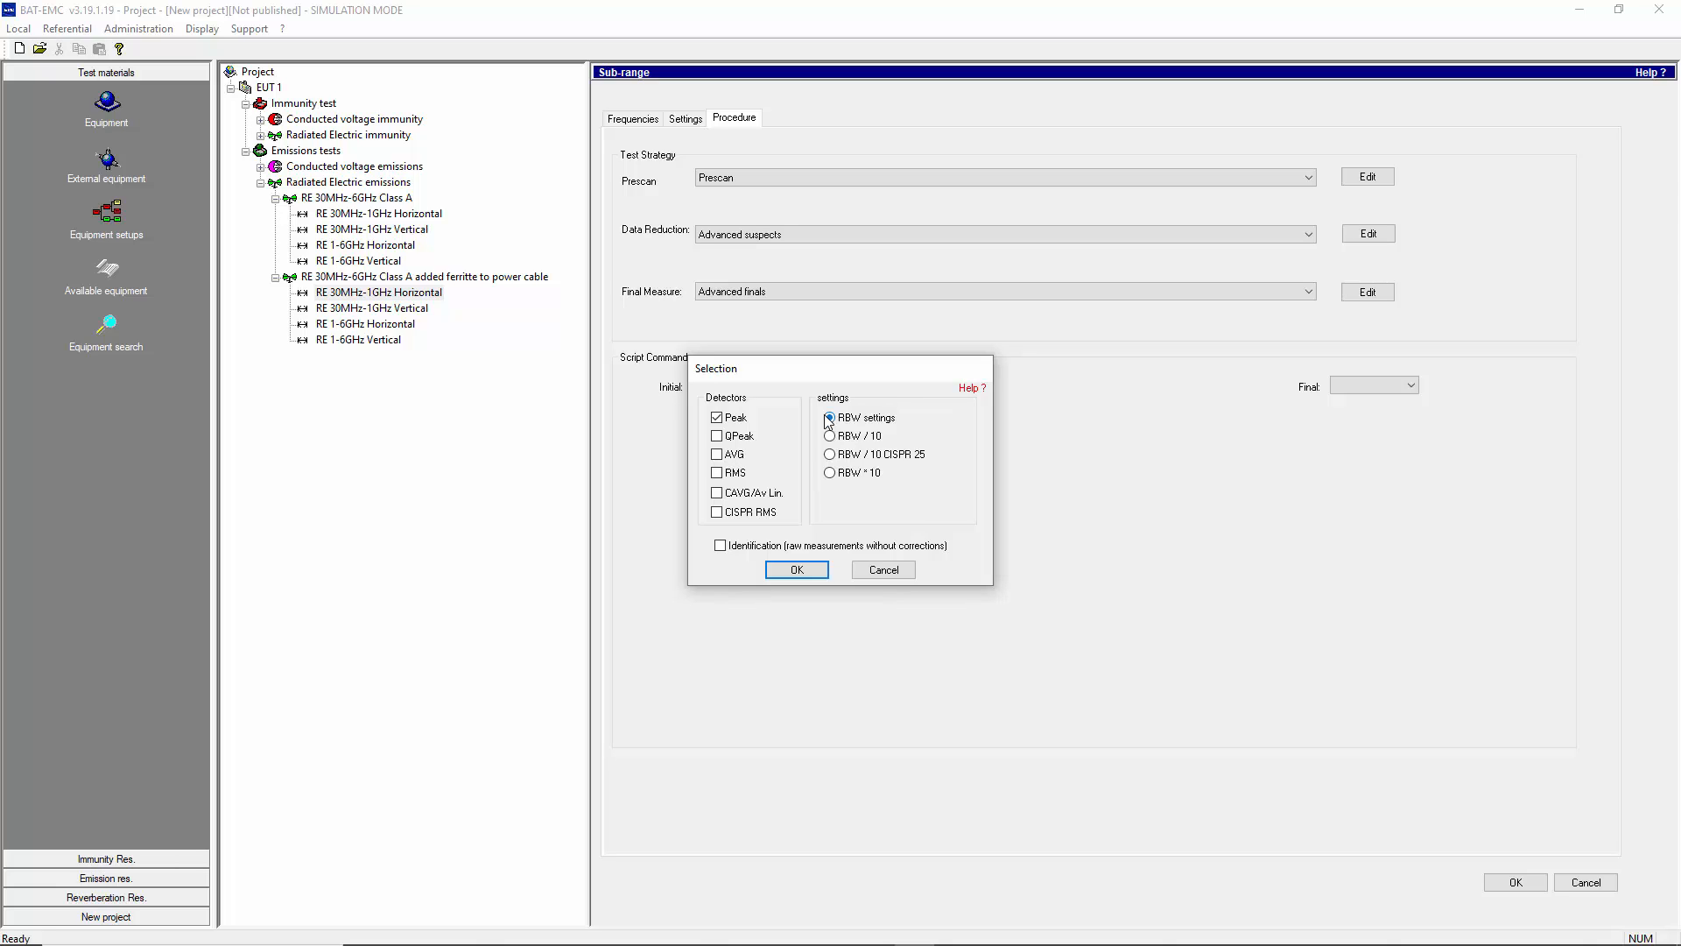
left_click(884, 570)
left_click(1309, 179)
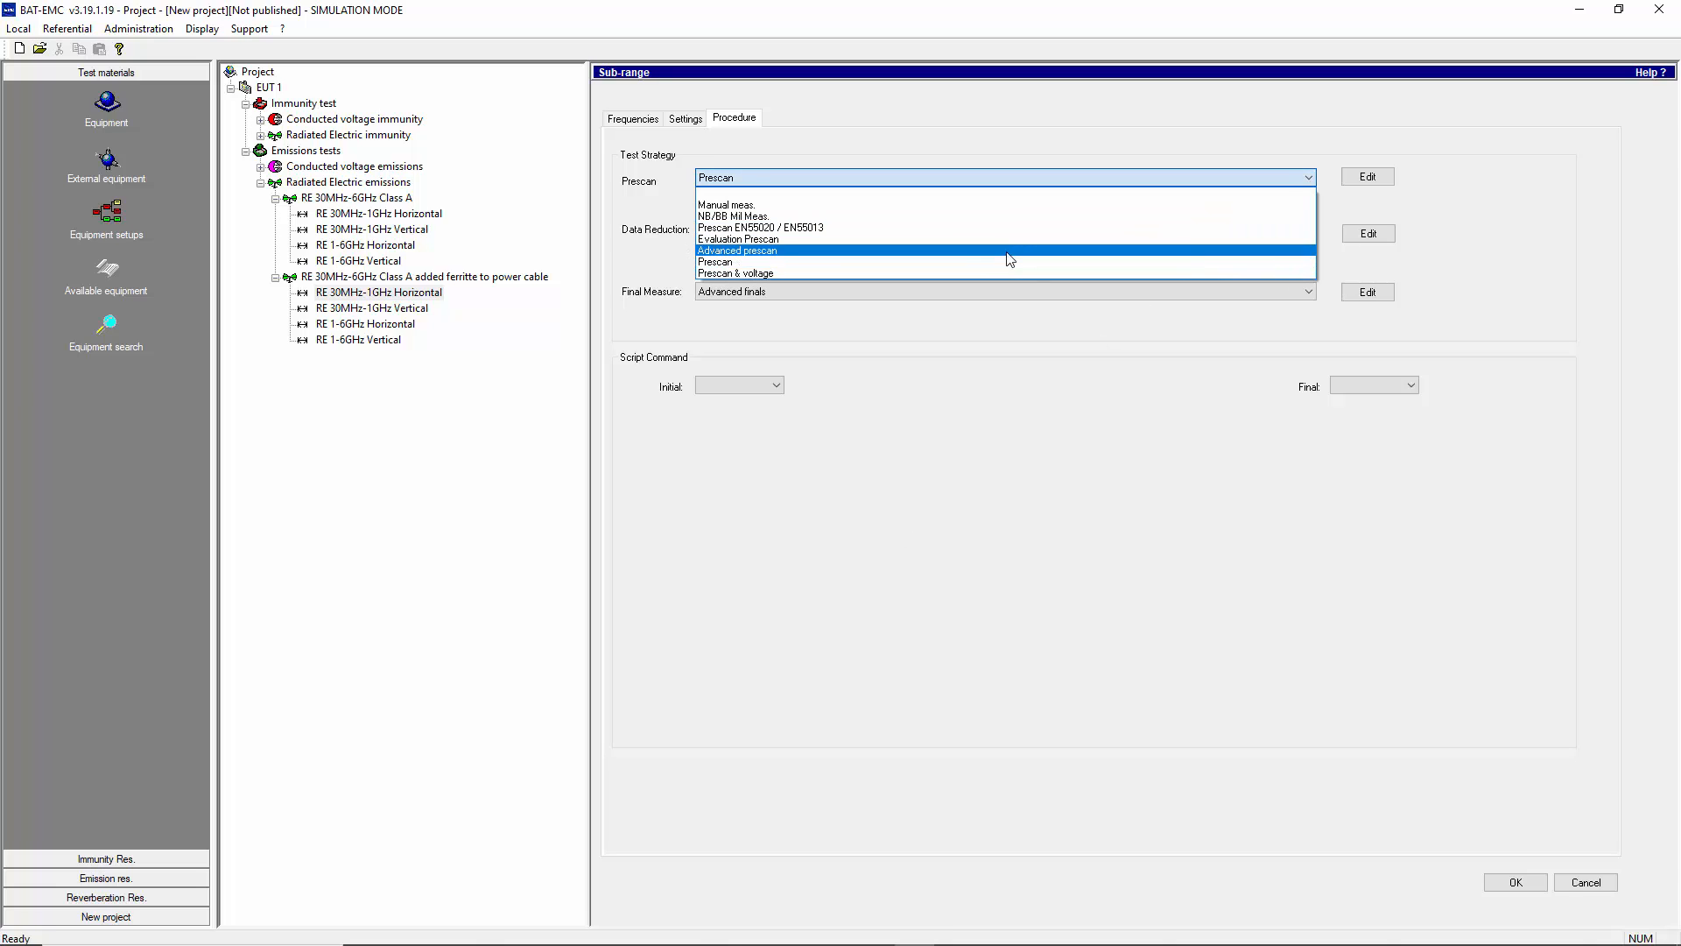
left_click(1007, 251)
- Review the Advanced prescan script steps for vertical movement and continuous rotation
left_click(1355, 179)
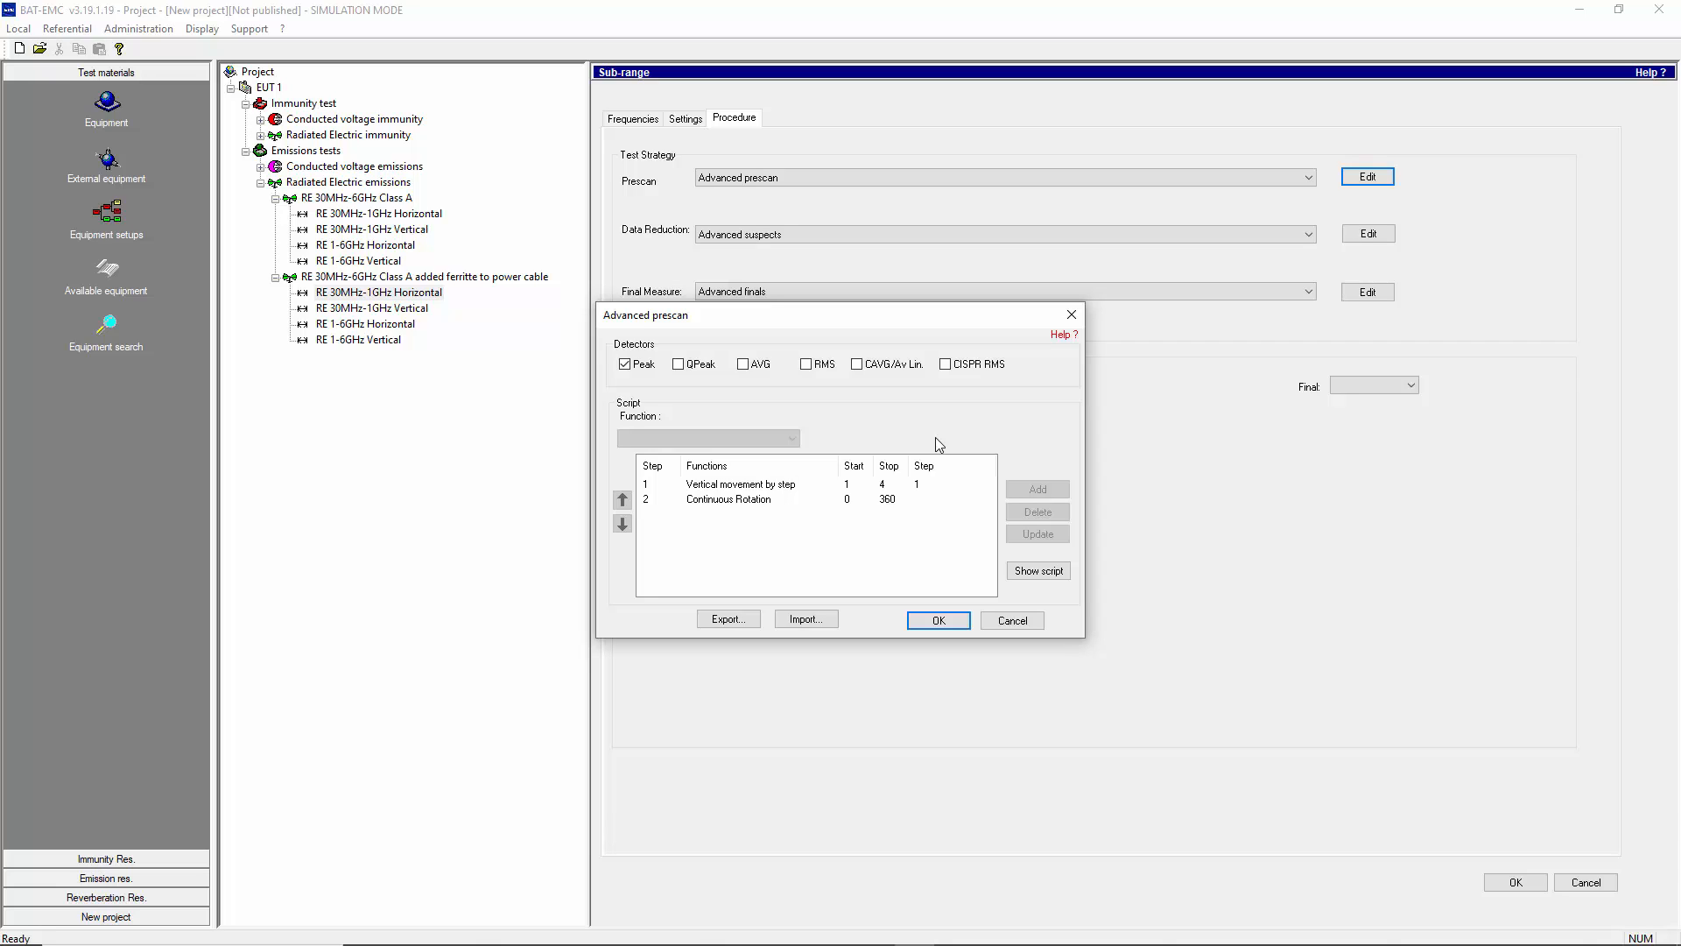
left_click(725, 486)
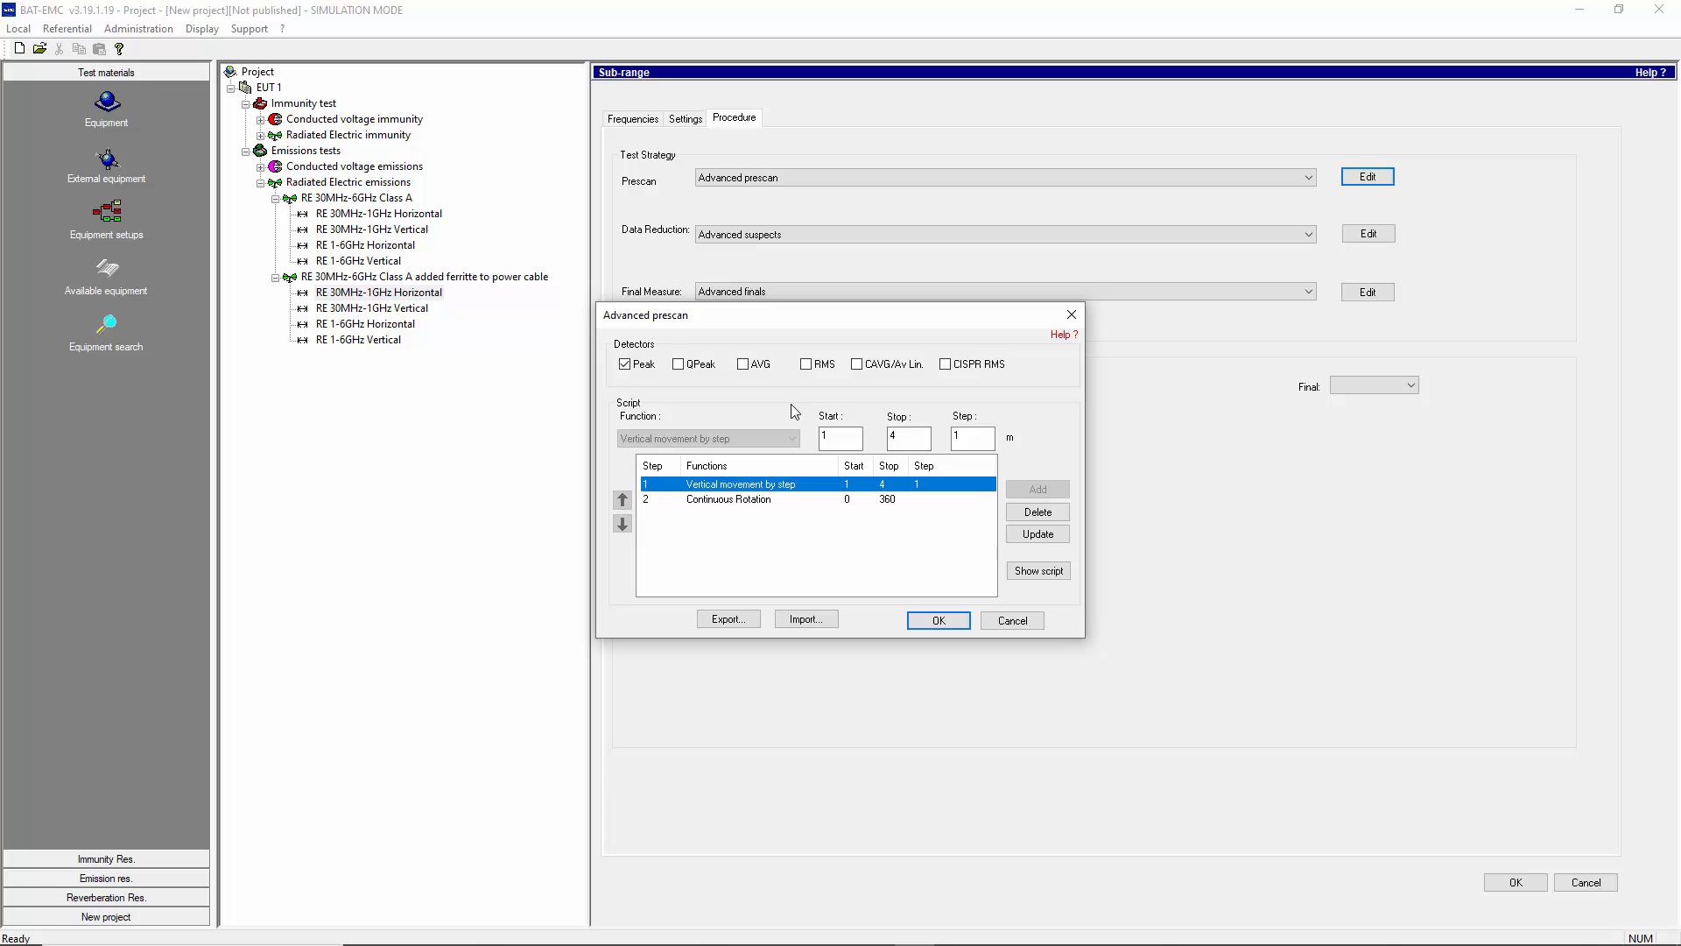
left_click(986, 436)
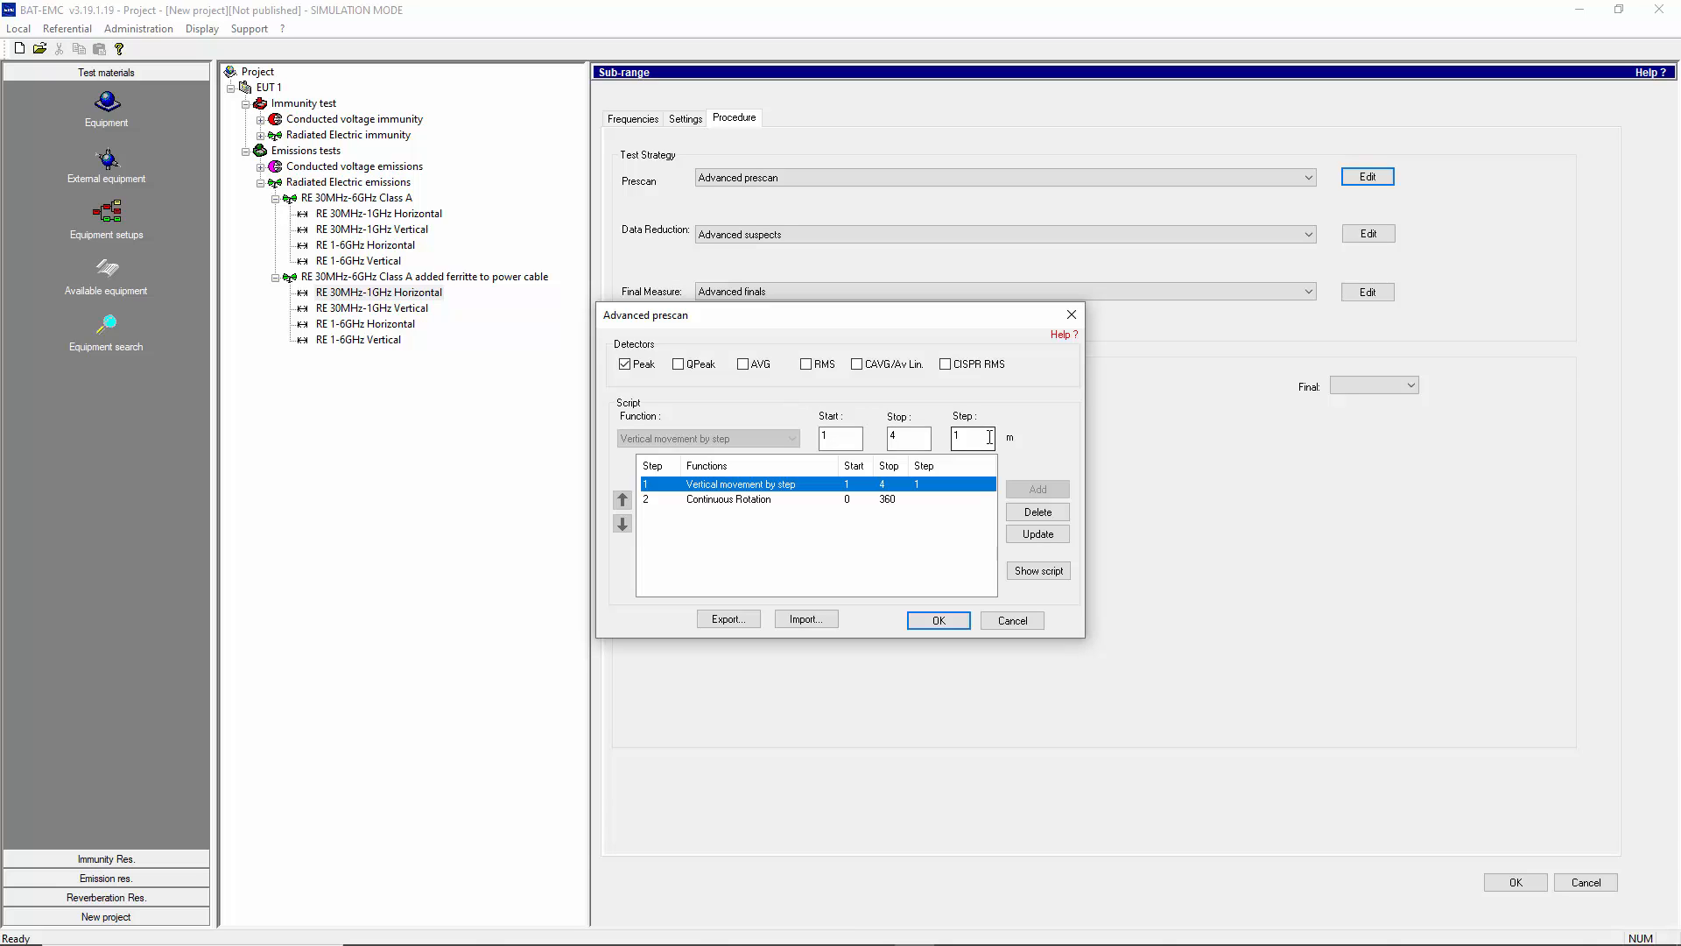
left_click(741, 500)
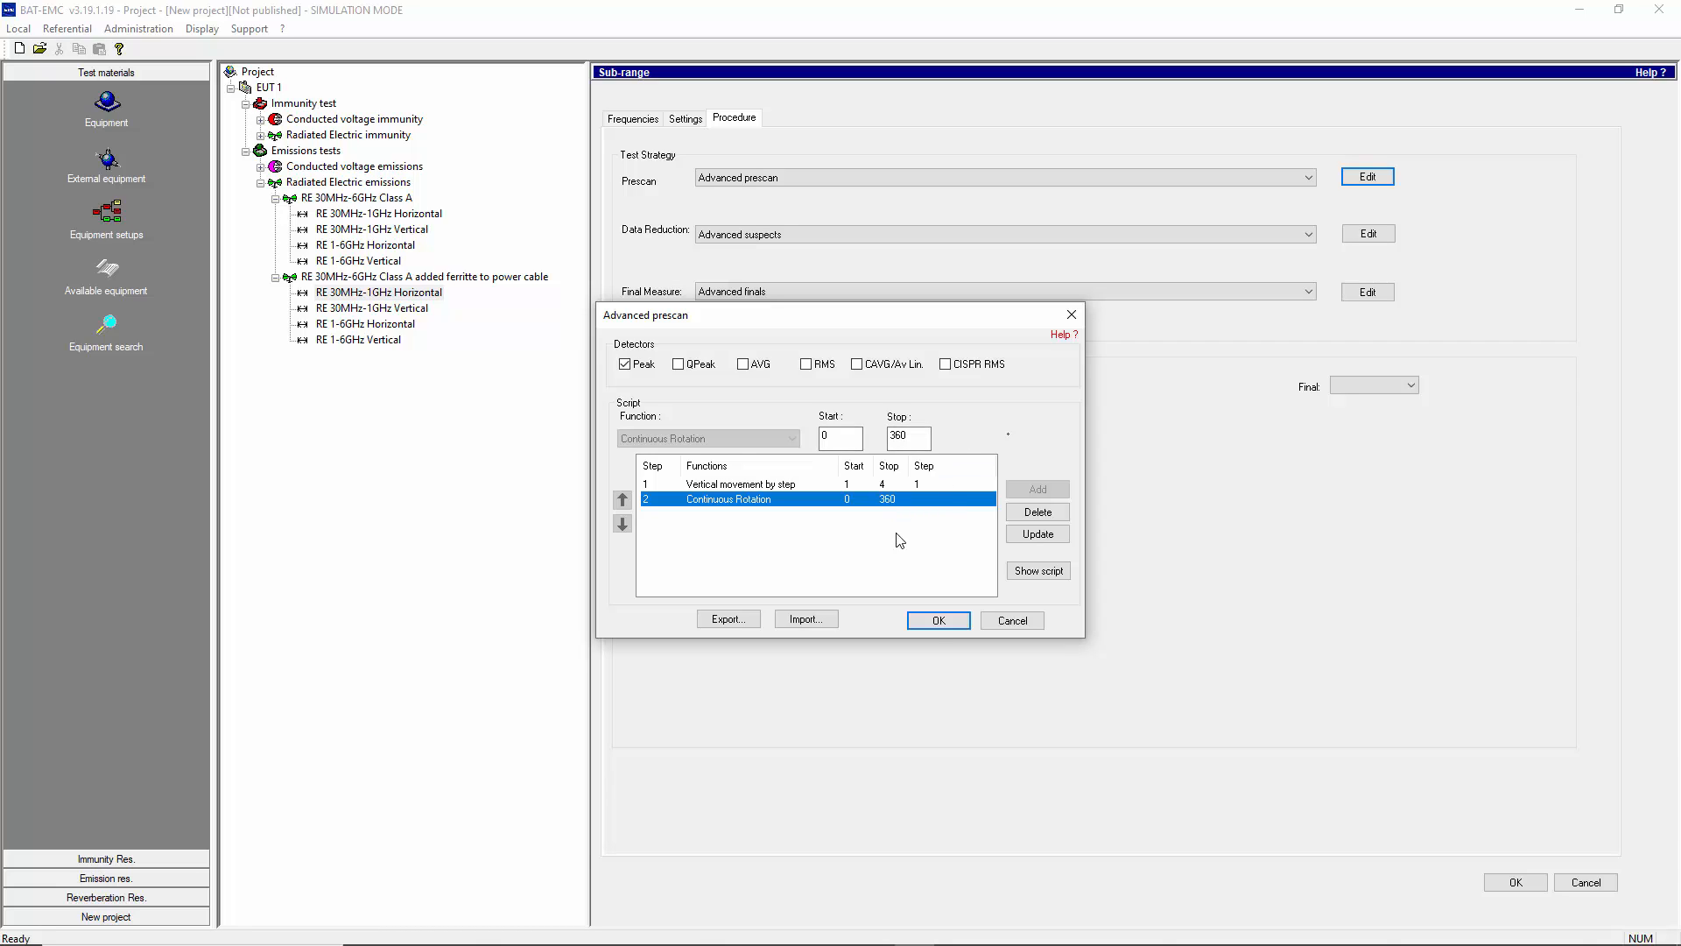
left_click(934, 623)
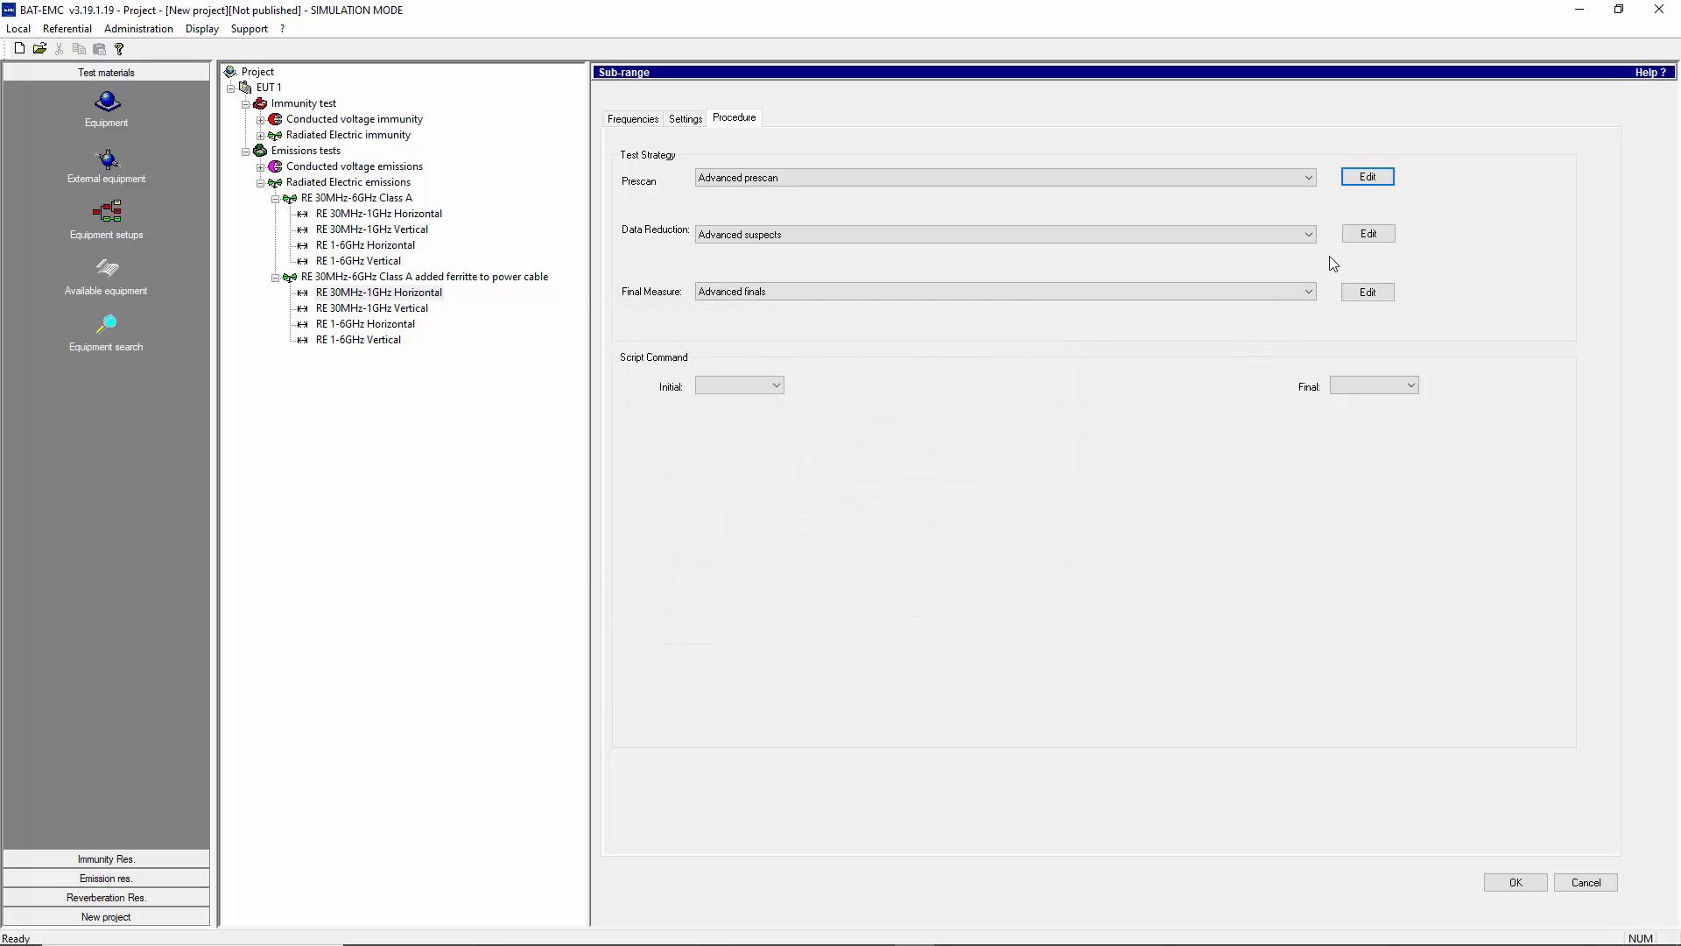
- Try the Suspect data reduction and view its parameters before returning to Advanced suspects
left_click(1274, 235)
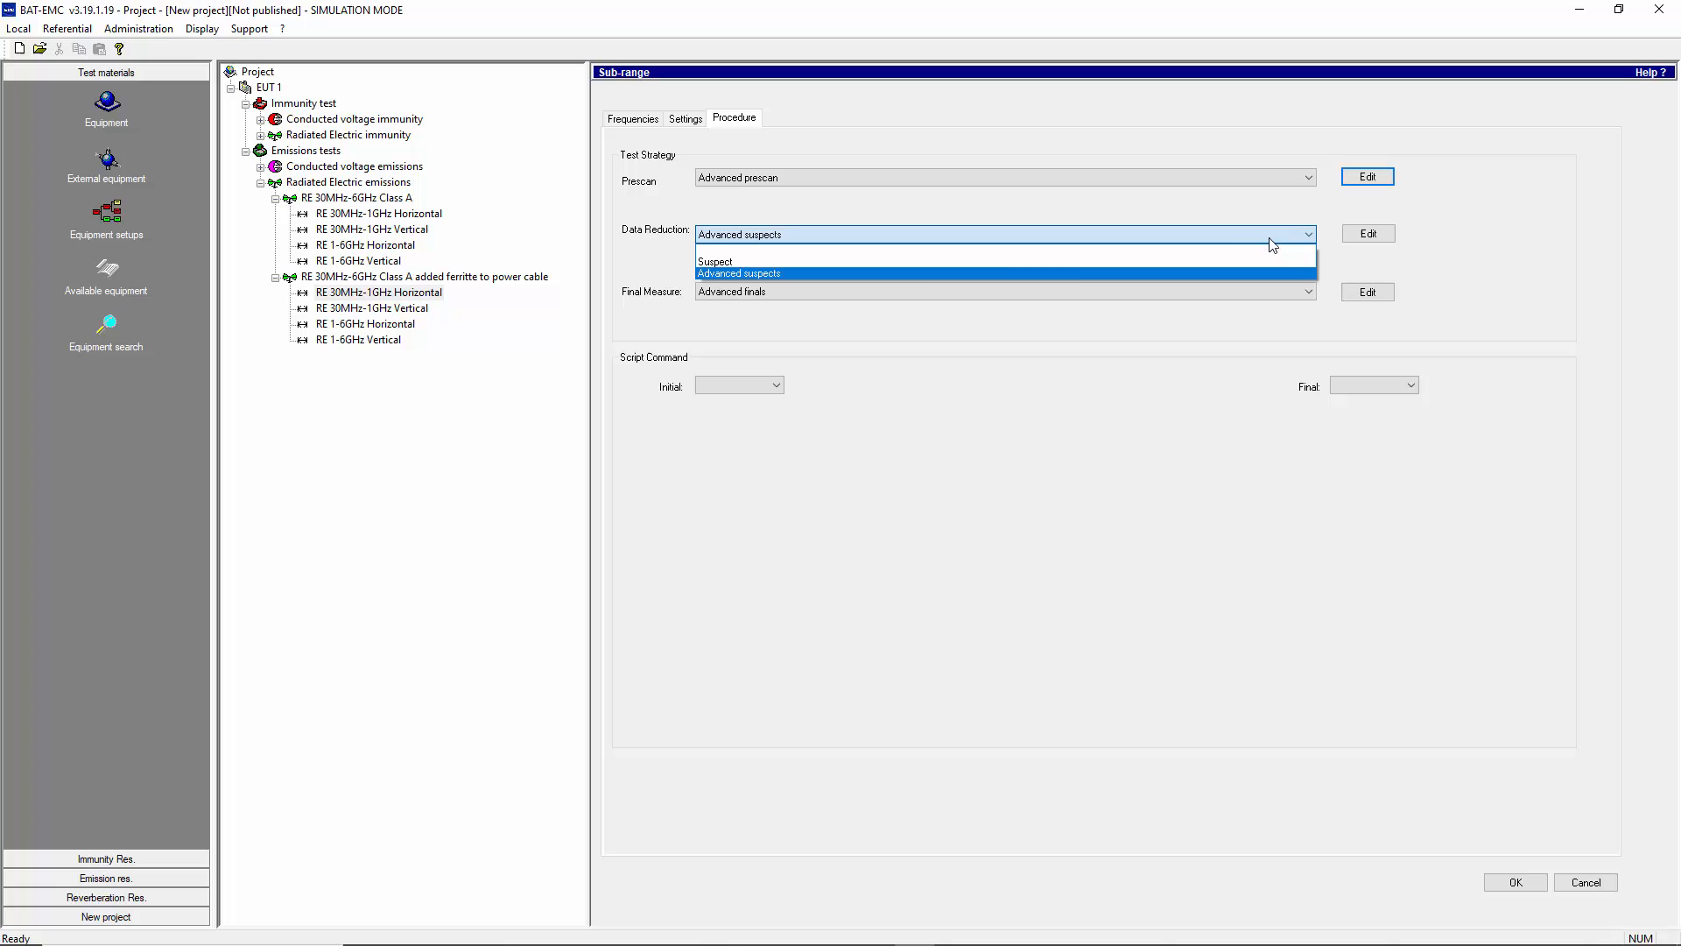
left_click(907, 261)
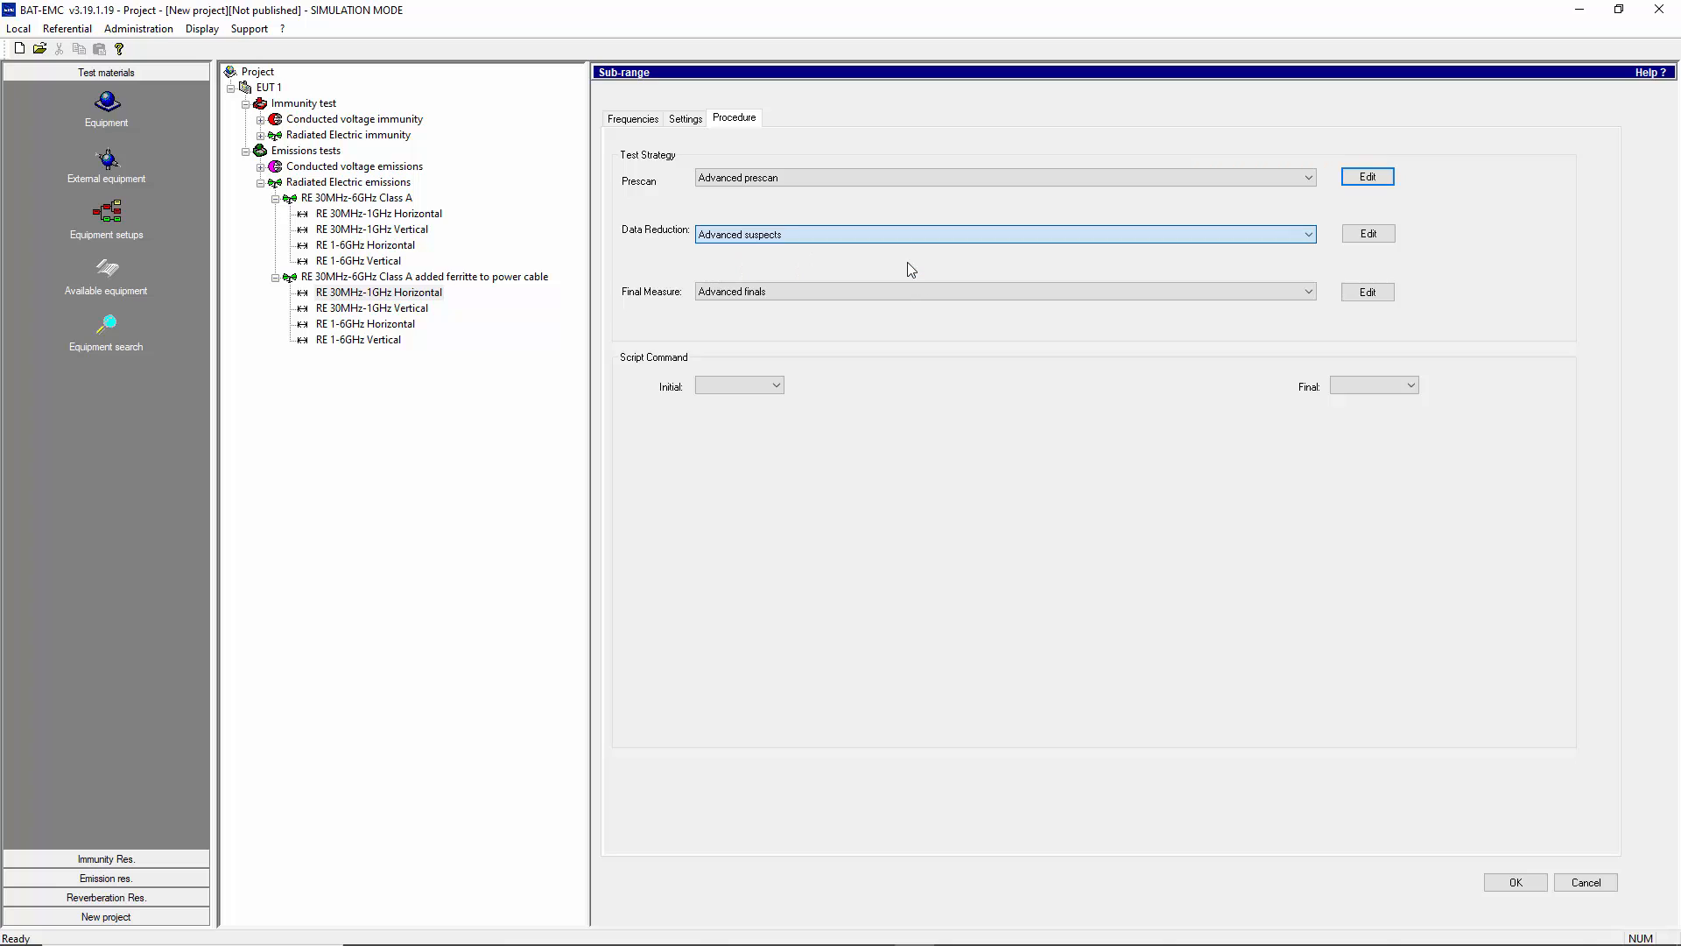
left_click(1368, 233)
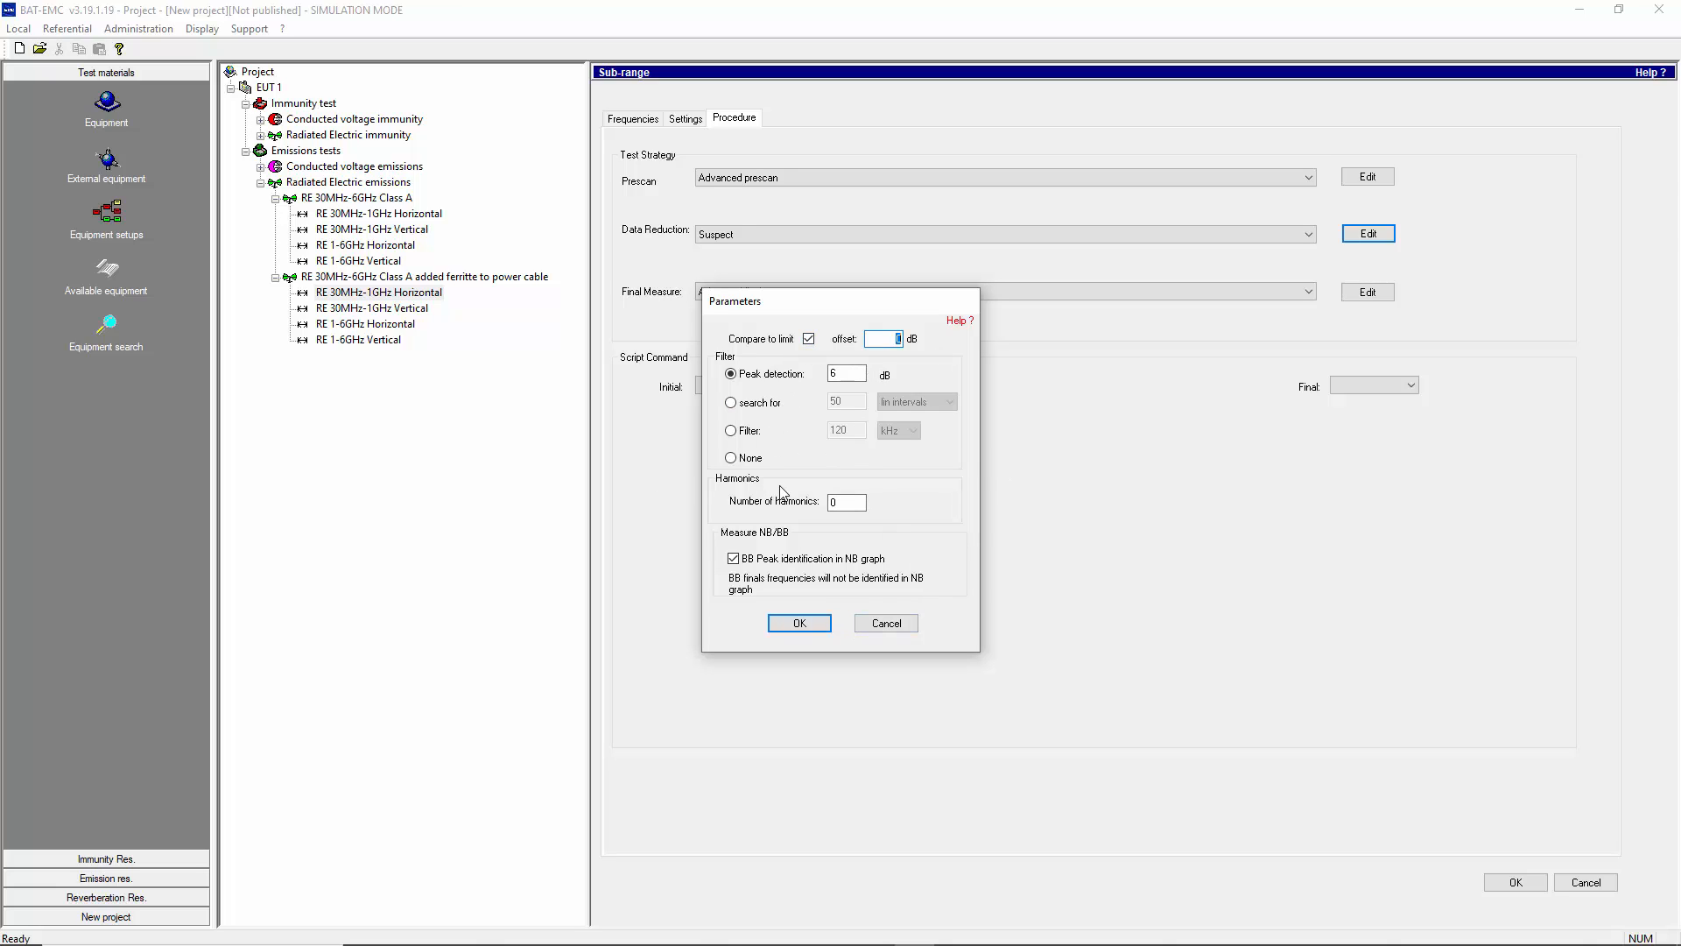
left_click(880, 629)
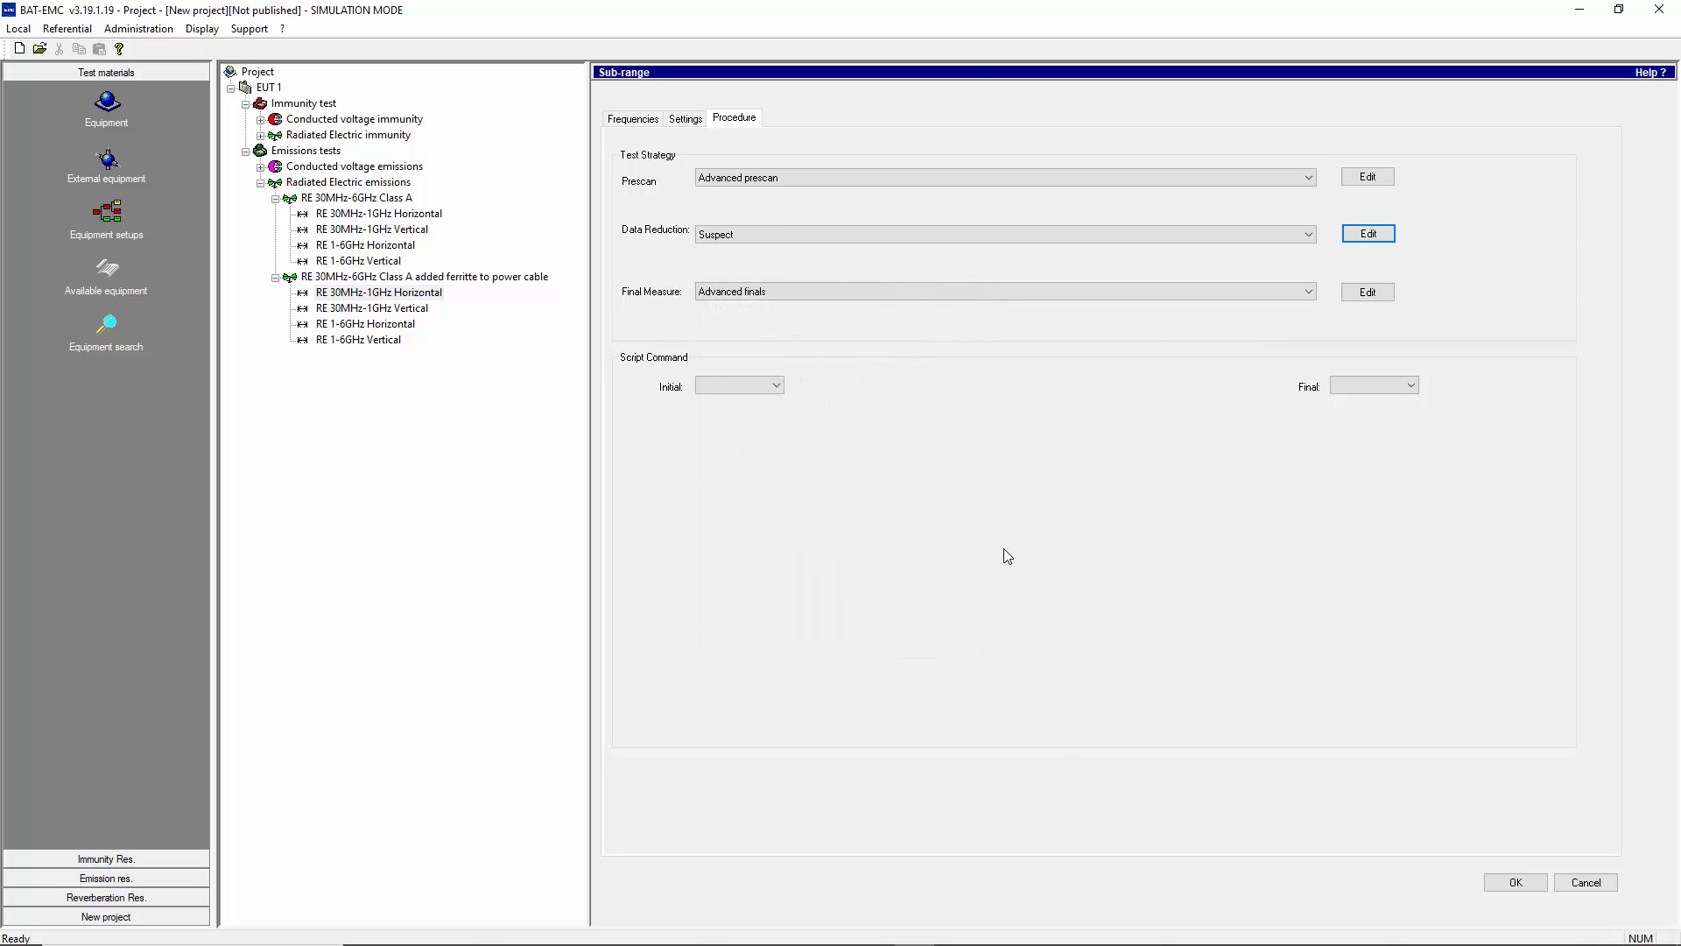
left_click(1298, 238)
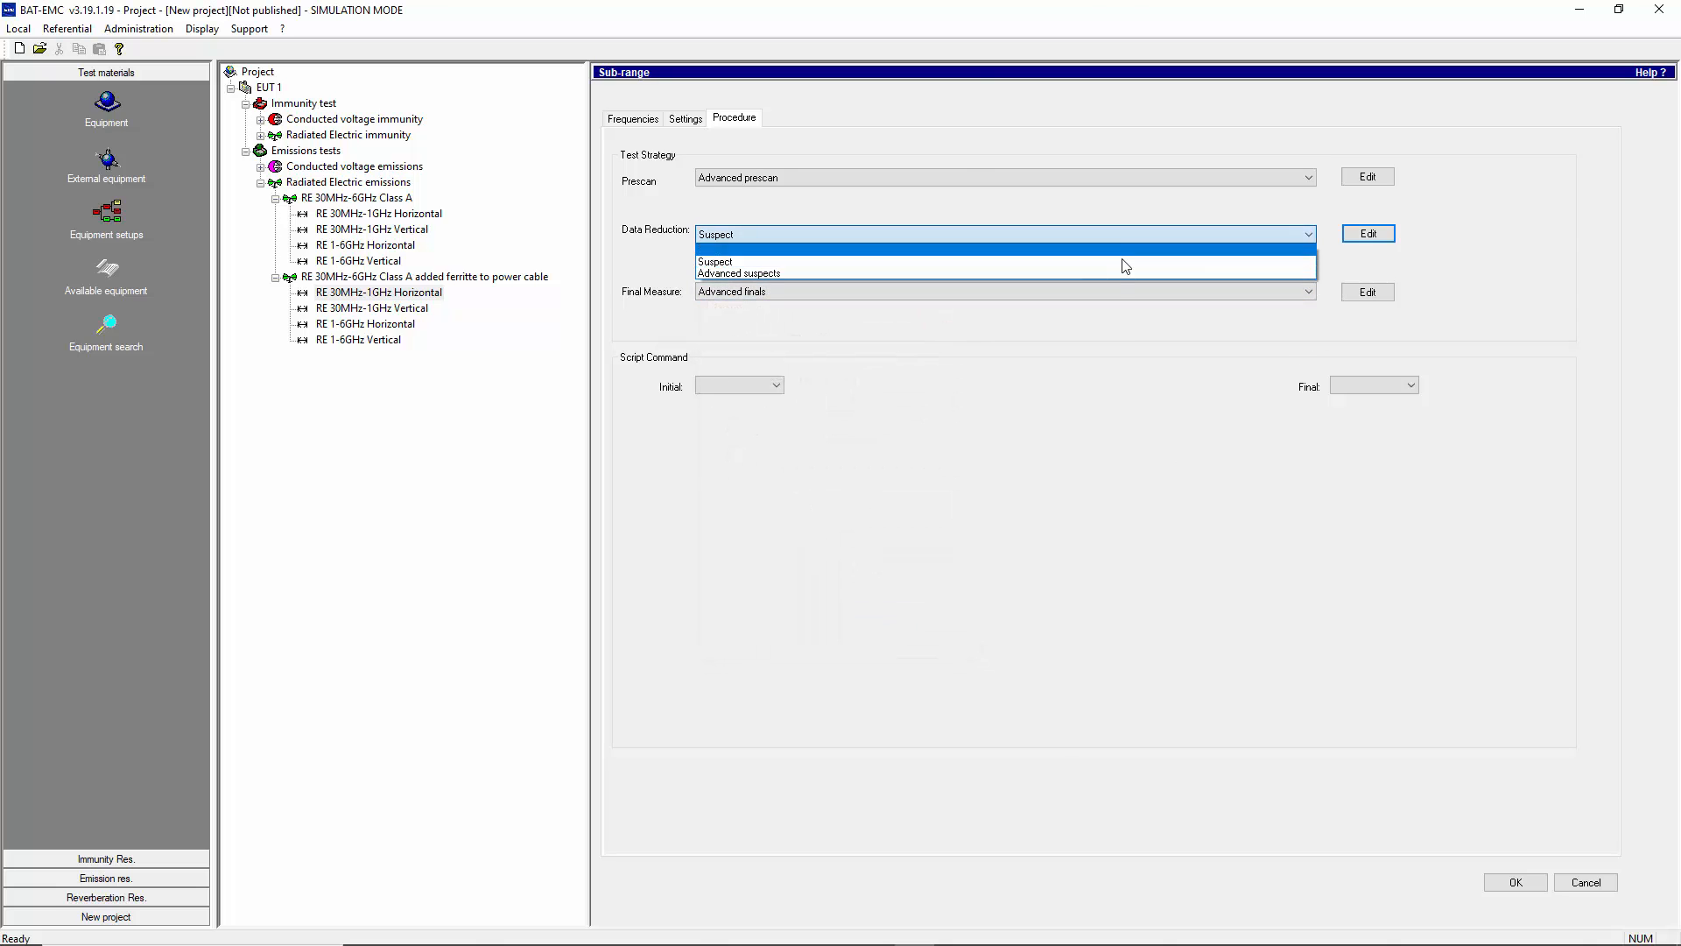
left_click(1109, 271)
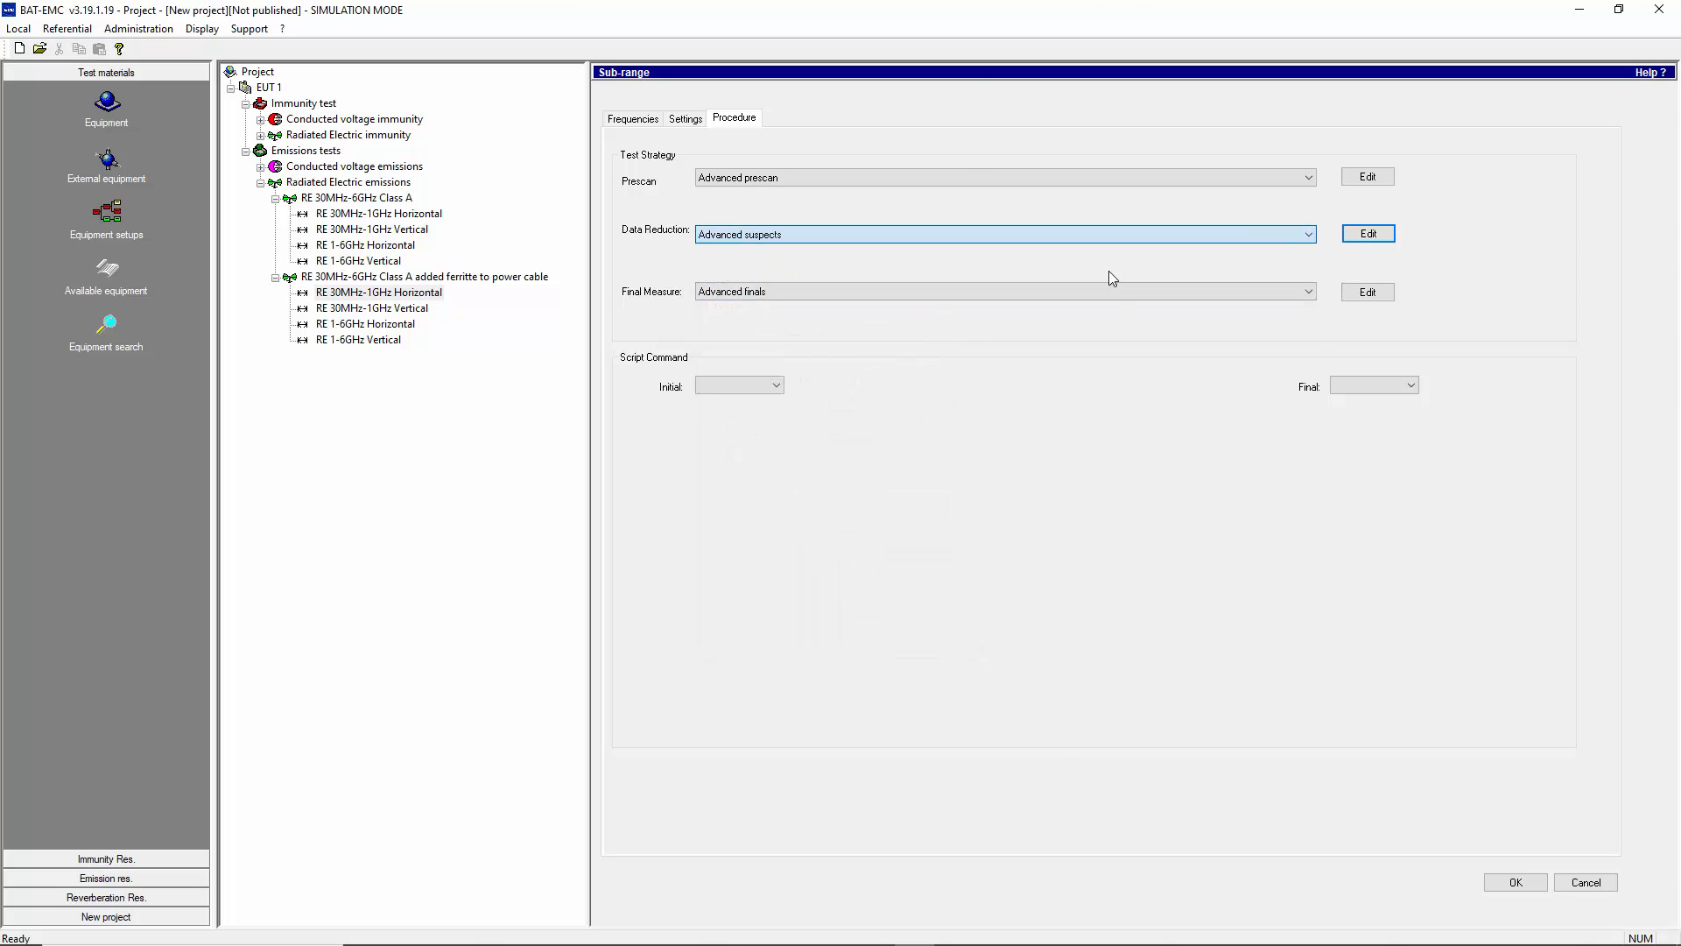
- Review the Advanced suspects parameters of the Suspects entry without saving changes
left_click(1373, 238)
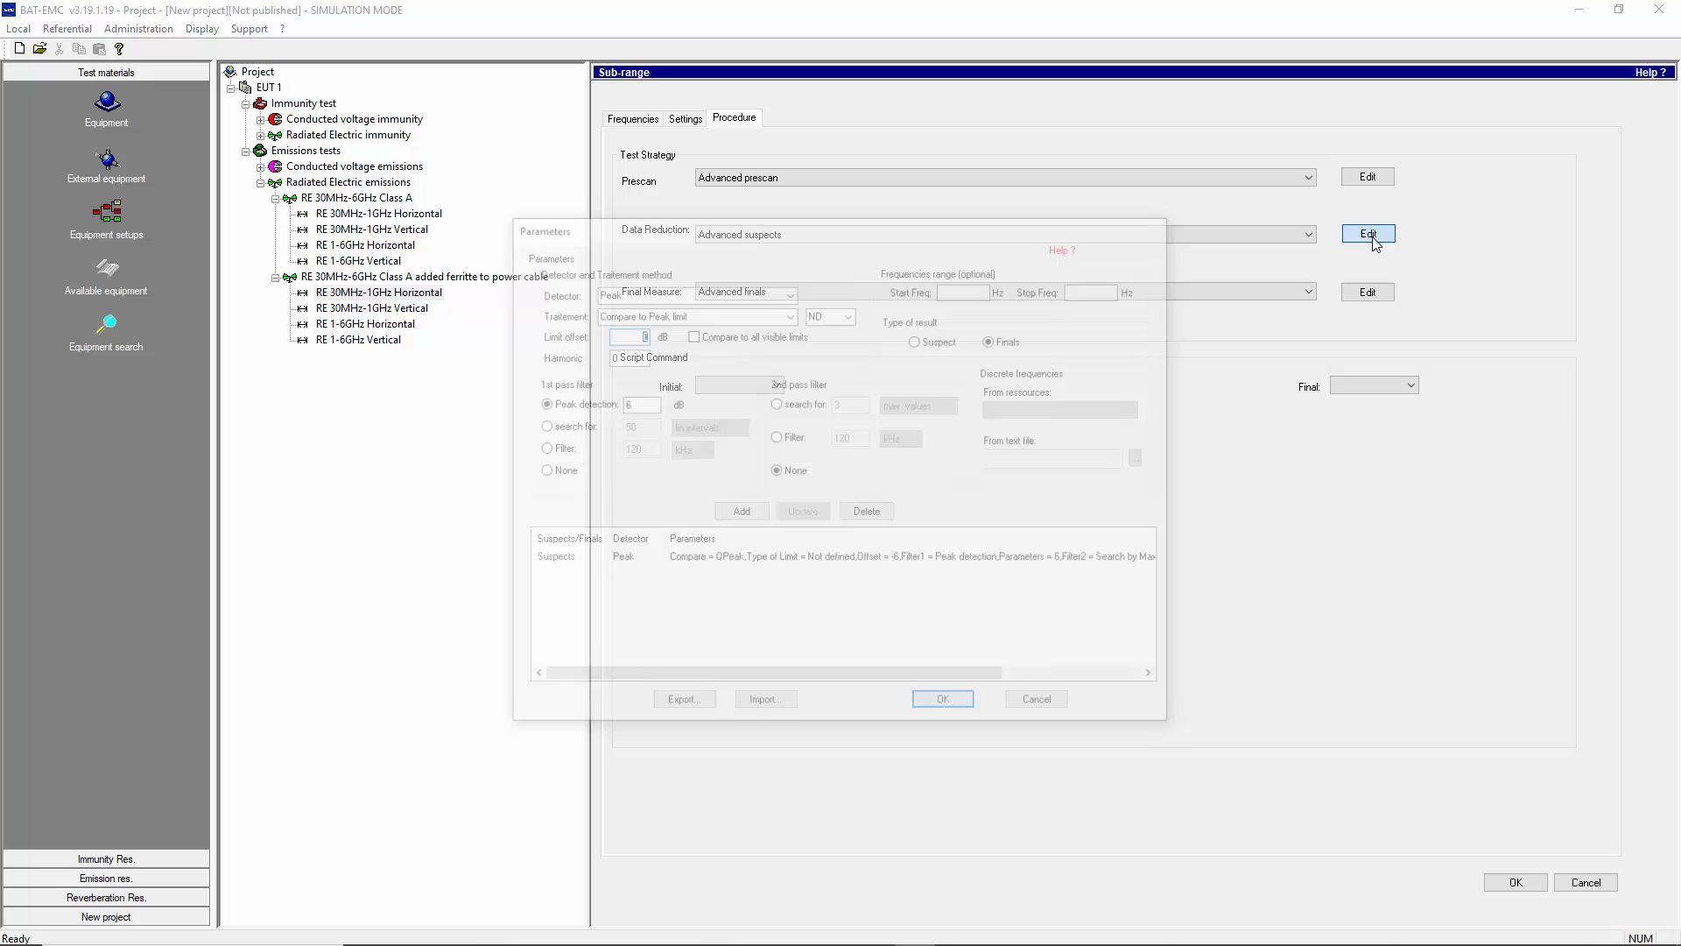
left_click(645, 562)
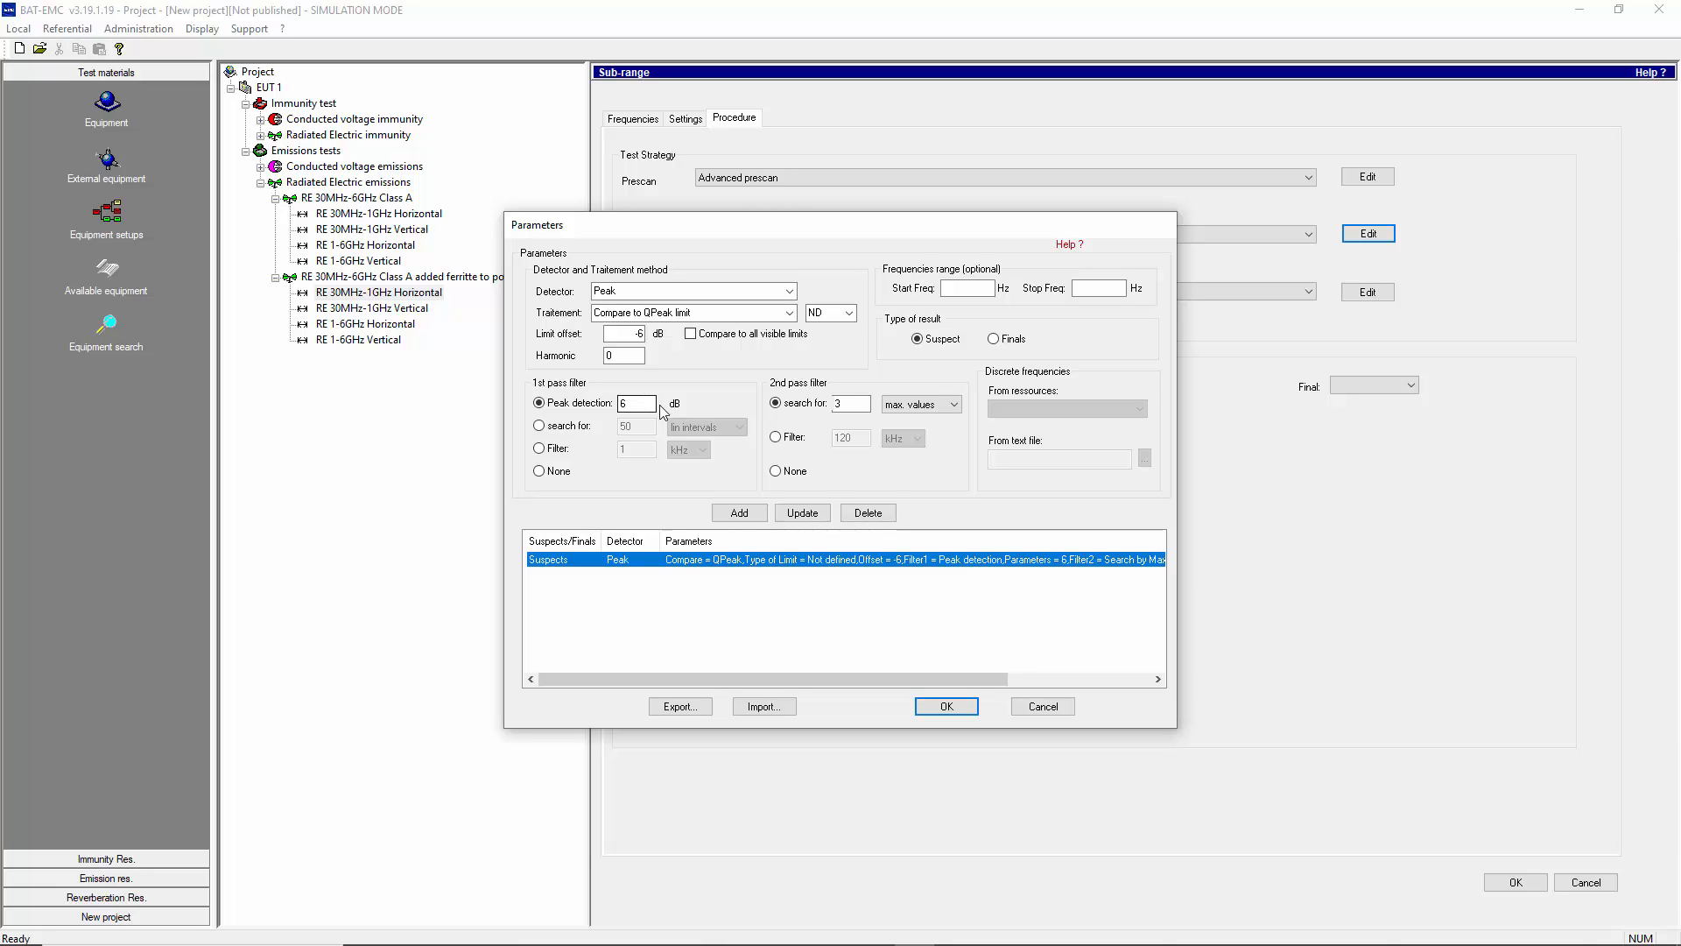
left_click(856, 403)
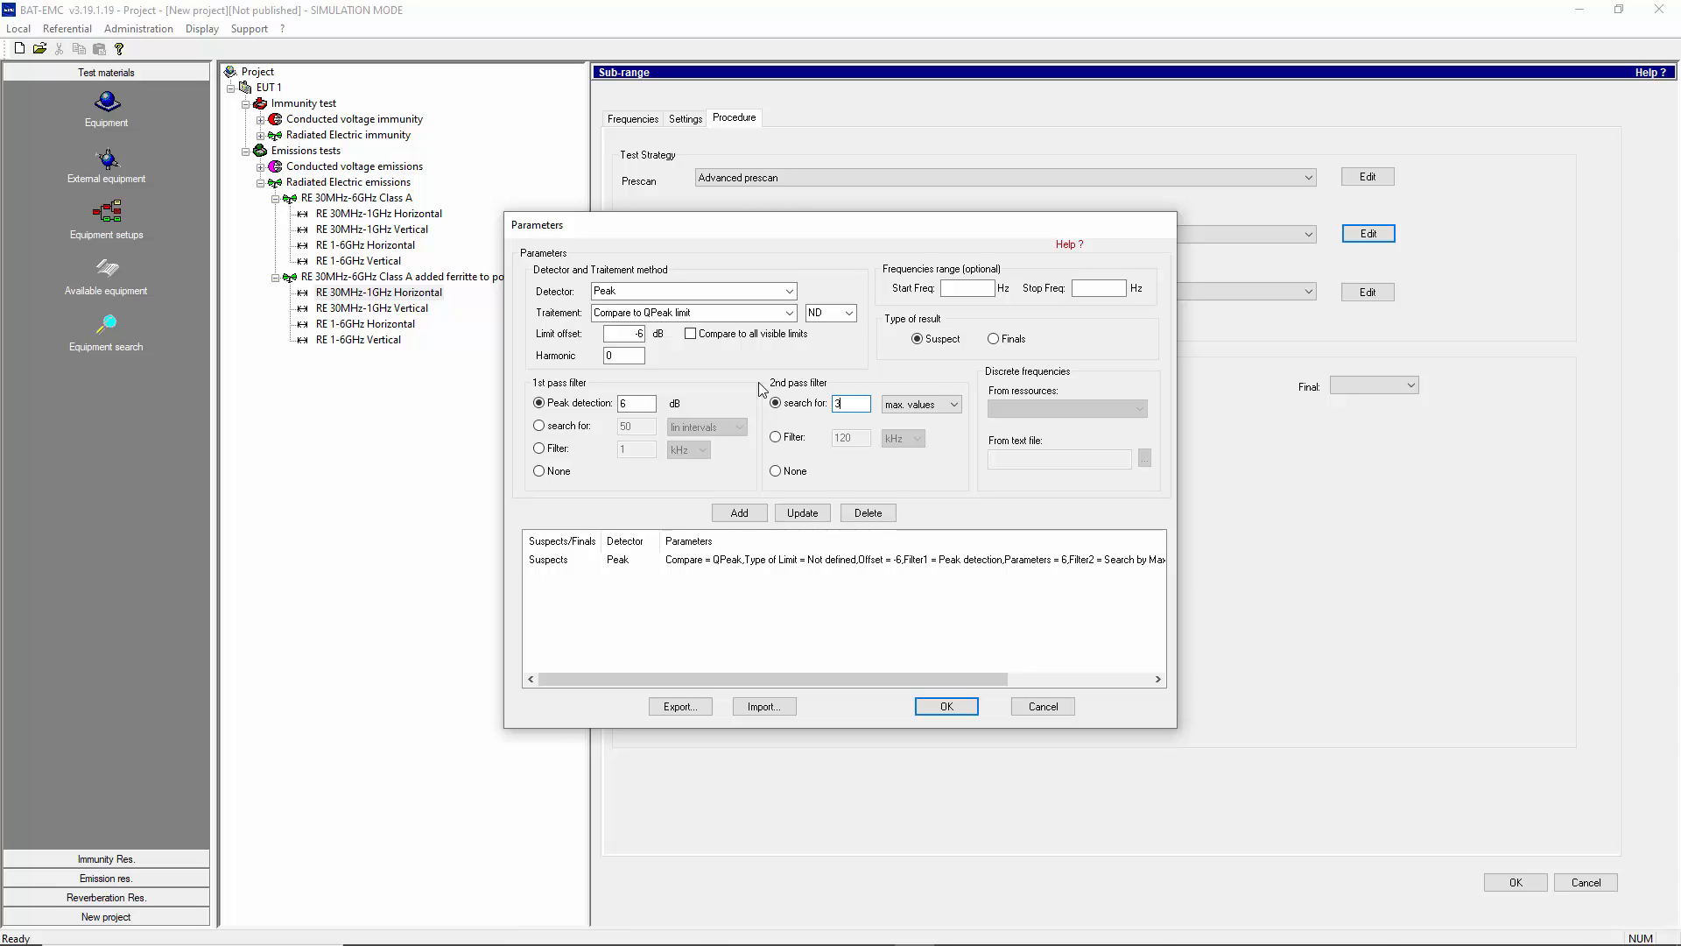
left_click(627, 333)
left_click(1042, 706)
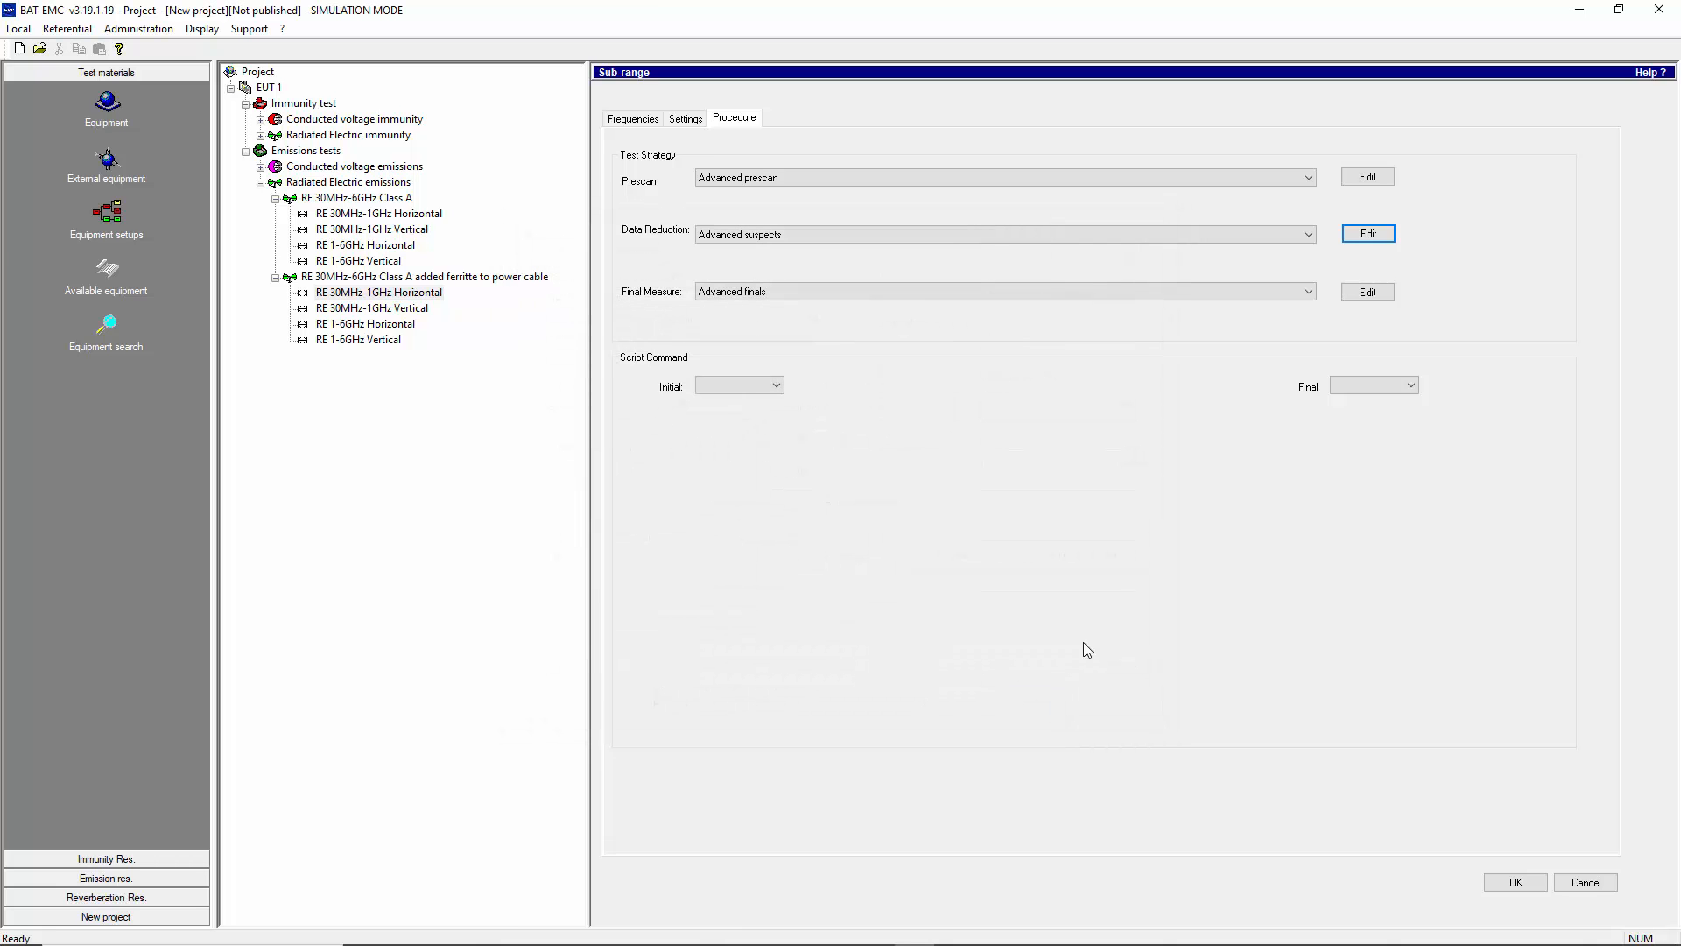
- Compare the Advanced finals script with the 55022 Finals (radiated) parameters, then restore Advanced finals as the final measure
left_click(1371, 294)
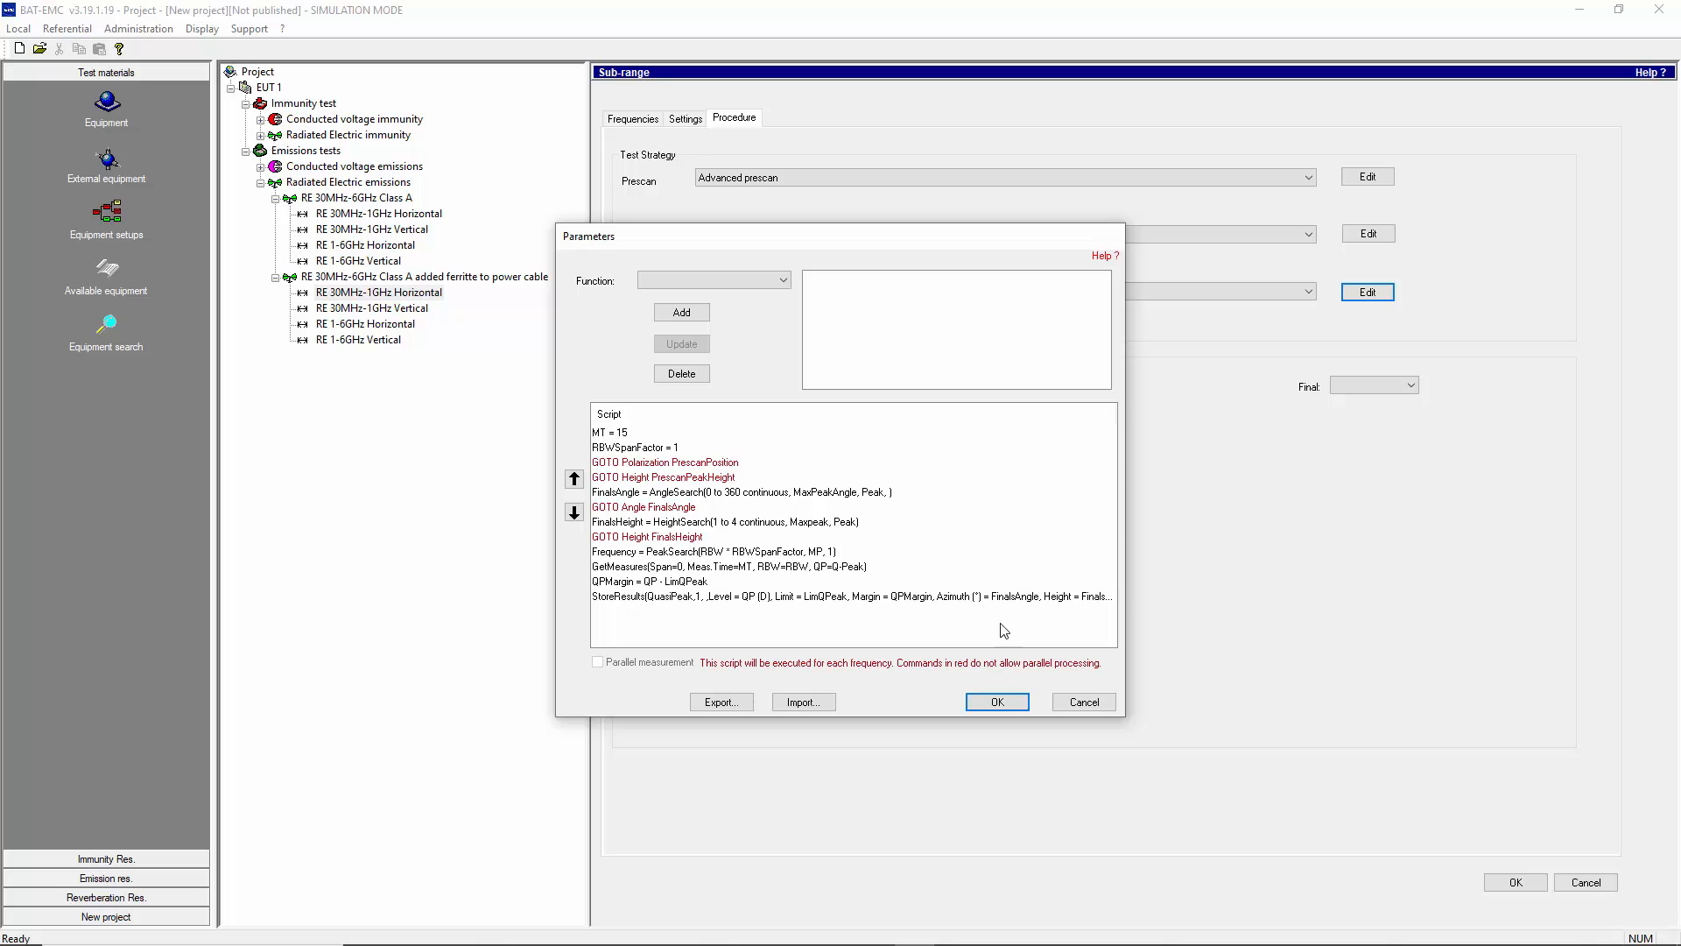
left_click(1083, 703)
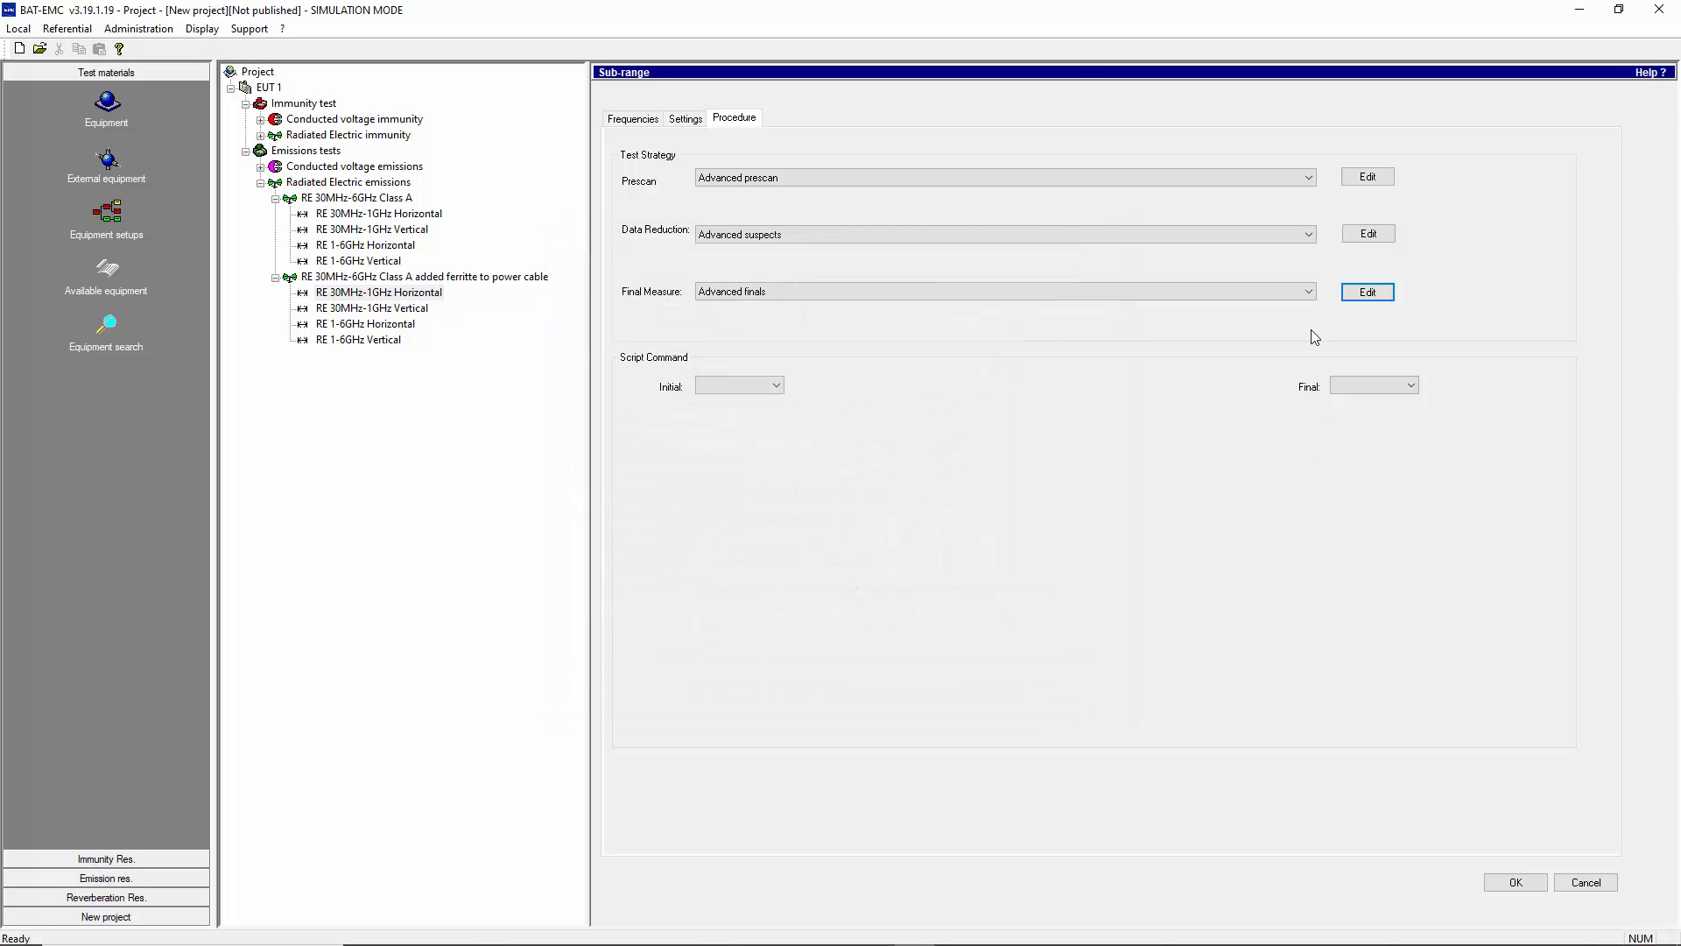
left_click(1308, 293)
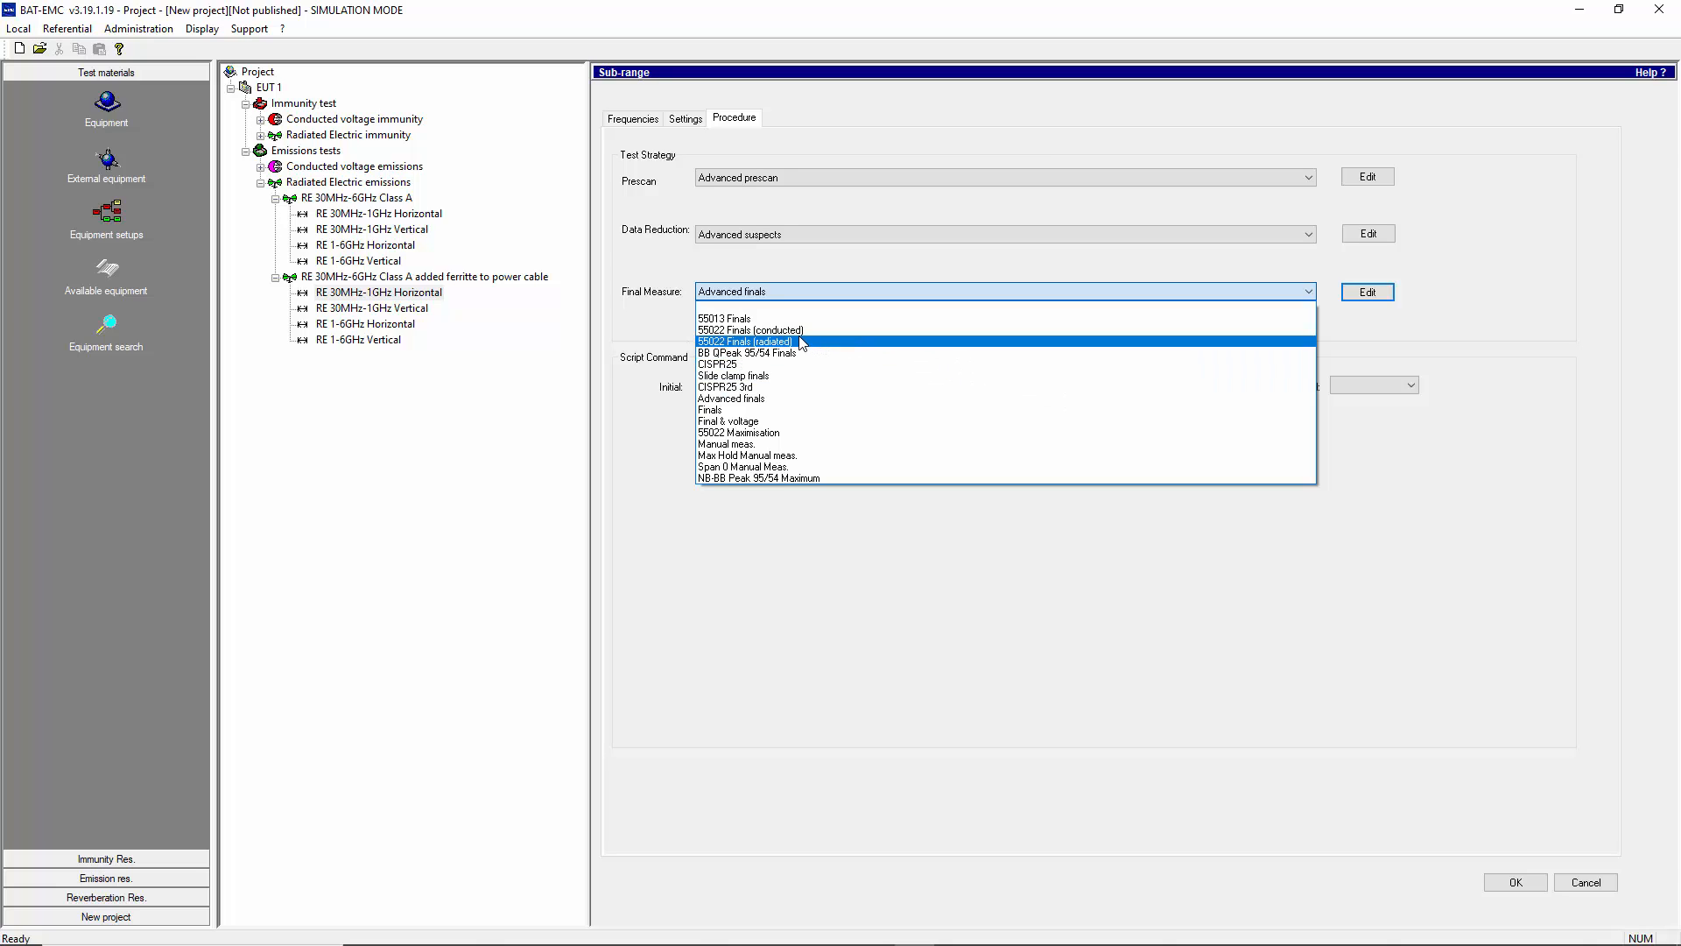
left_click(799, 342)
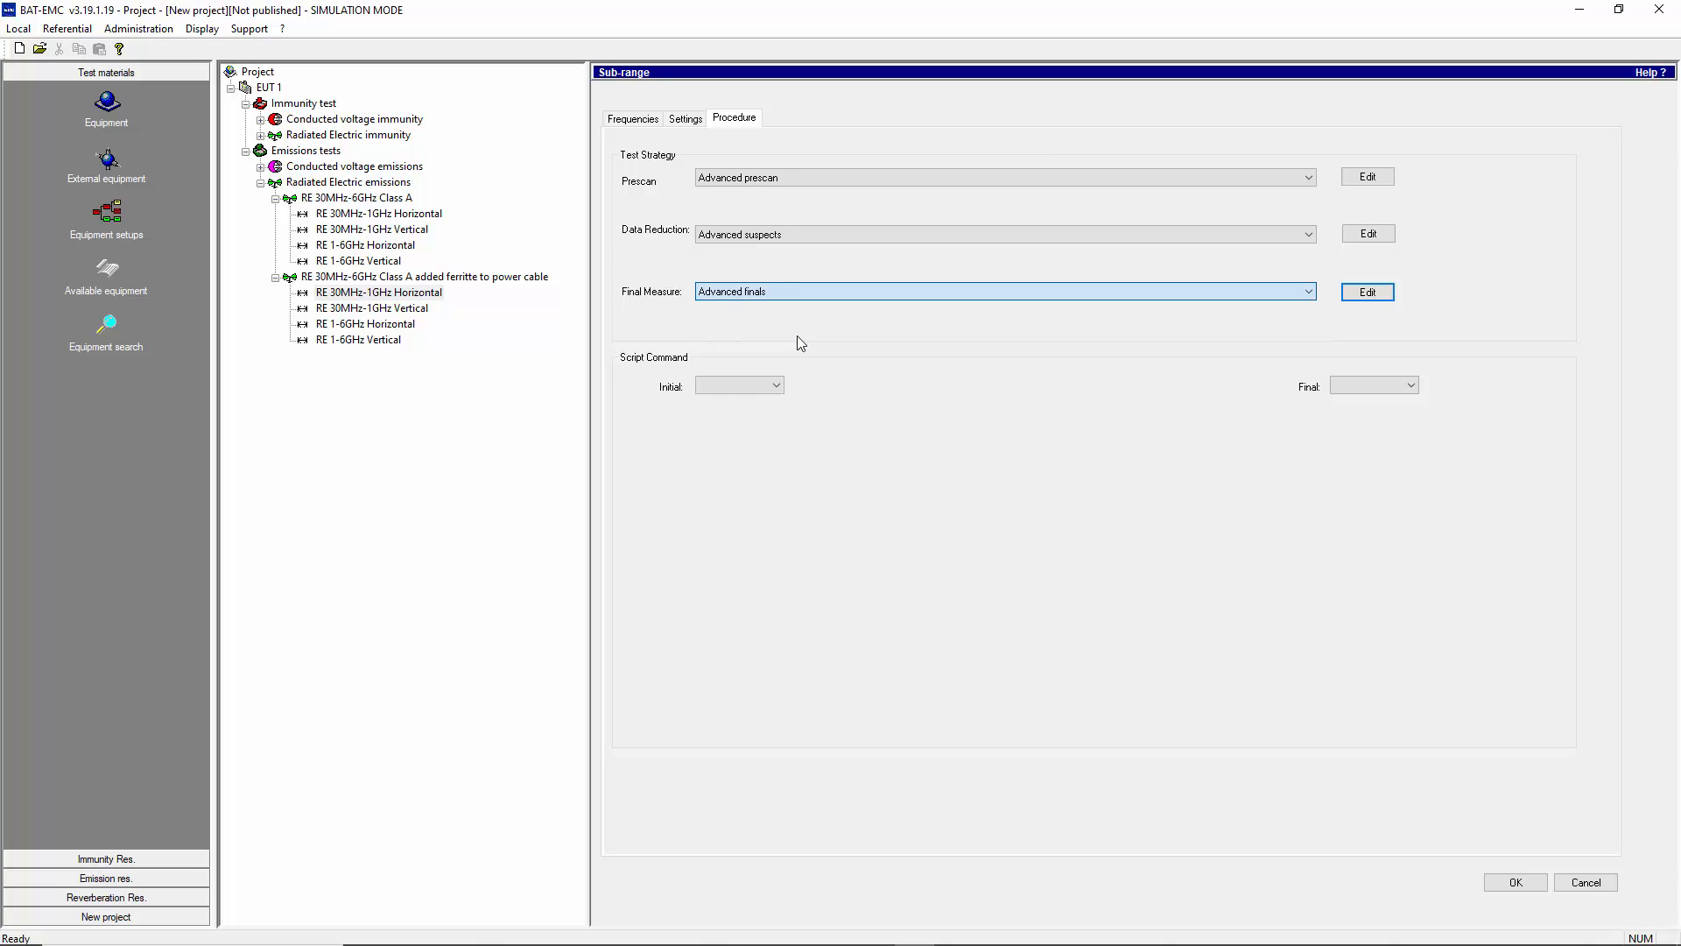
left_click(1367, 299)
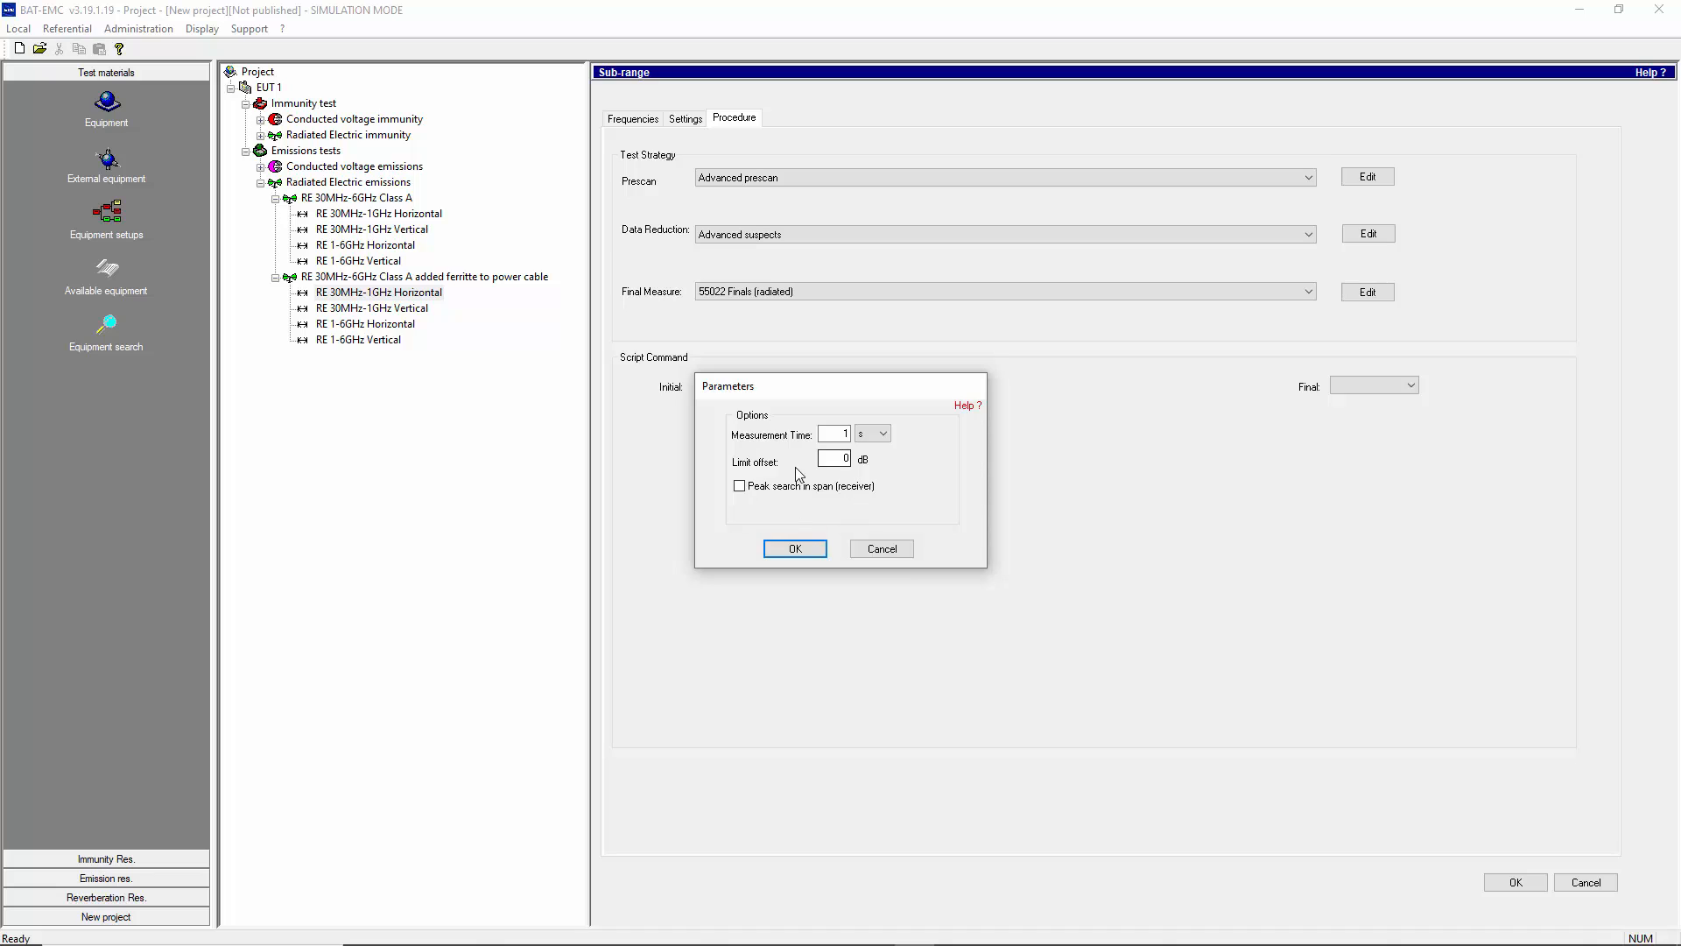
left_click(883, 555)
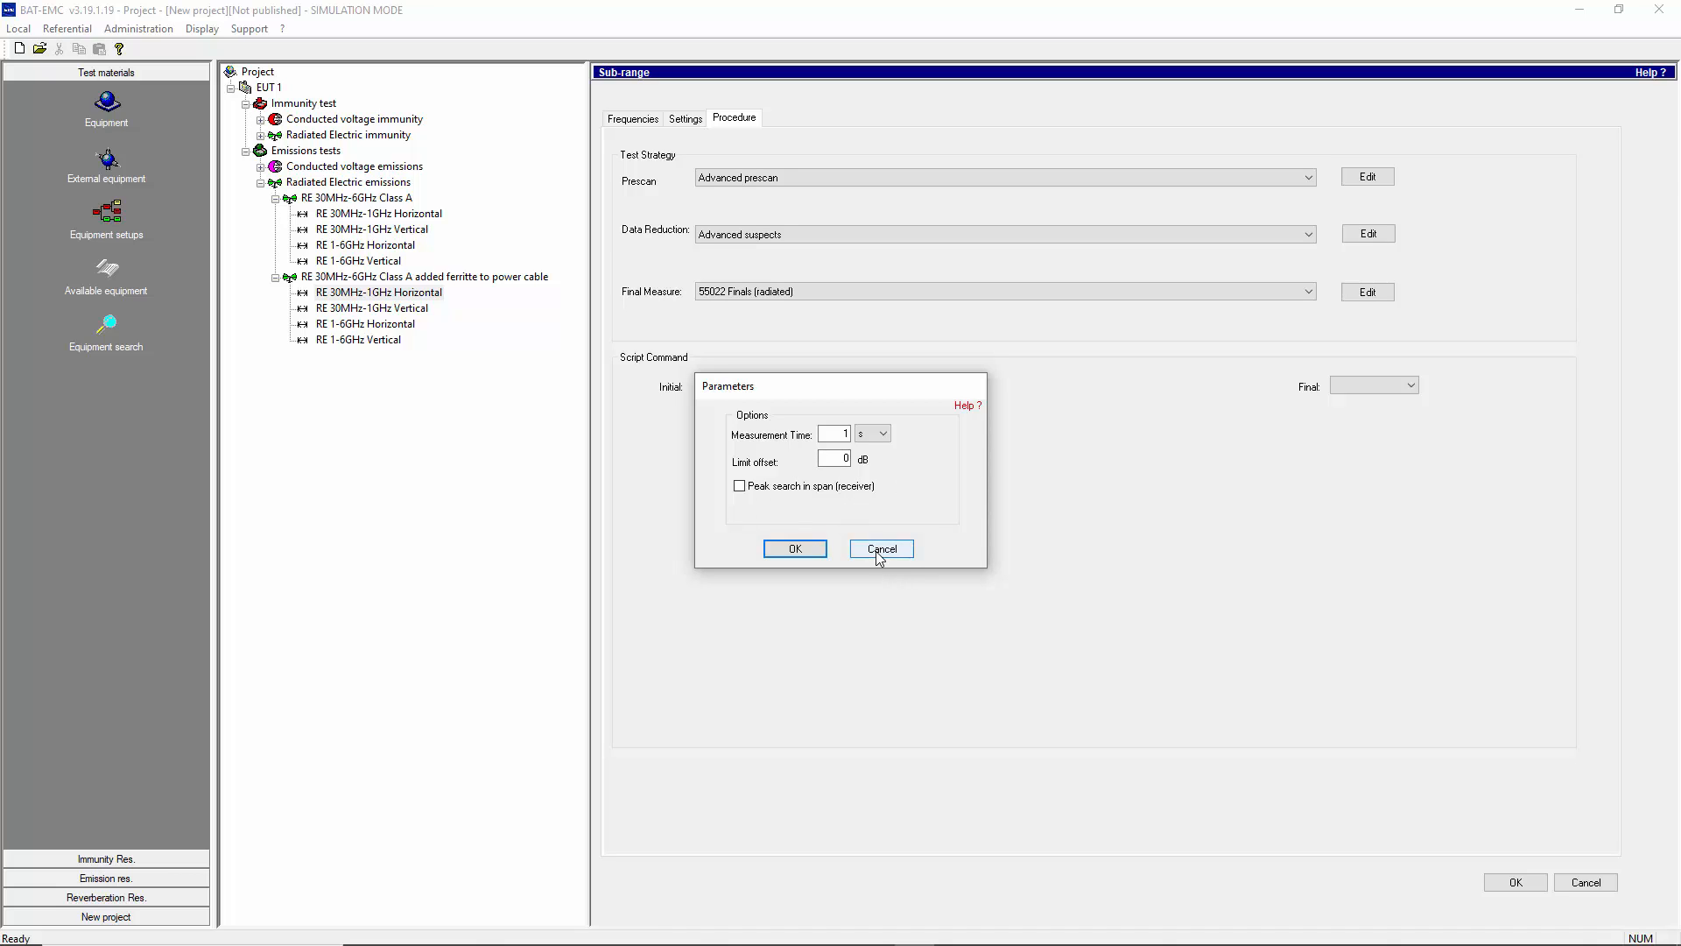
left_click(1309, 292)
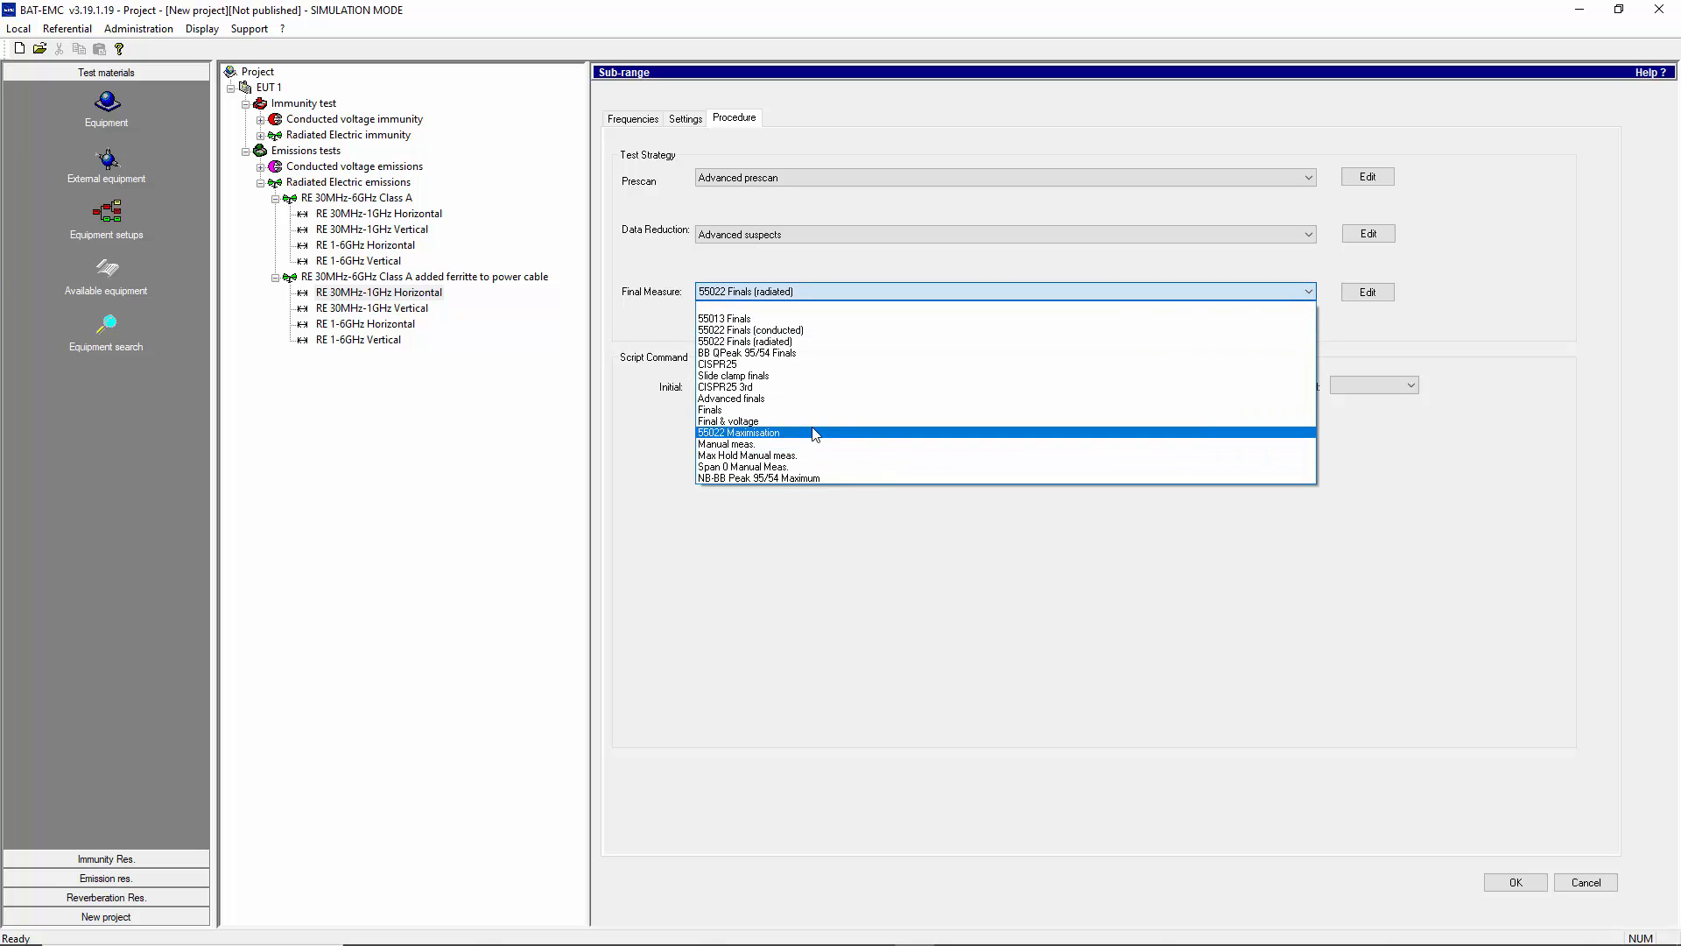
left_click(743, 399)
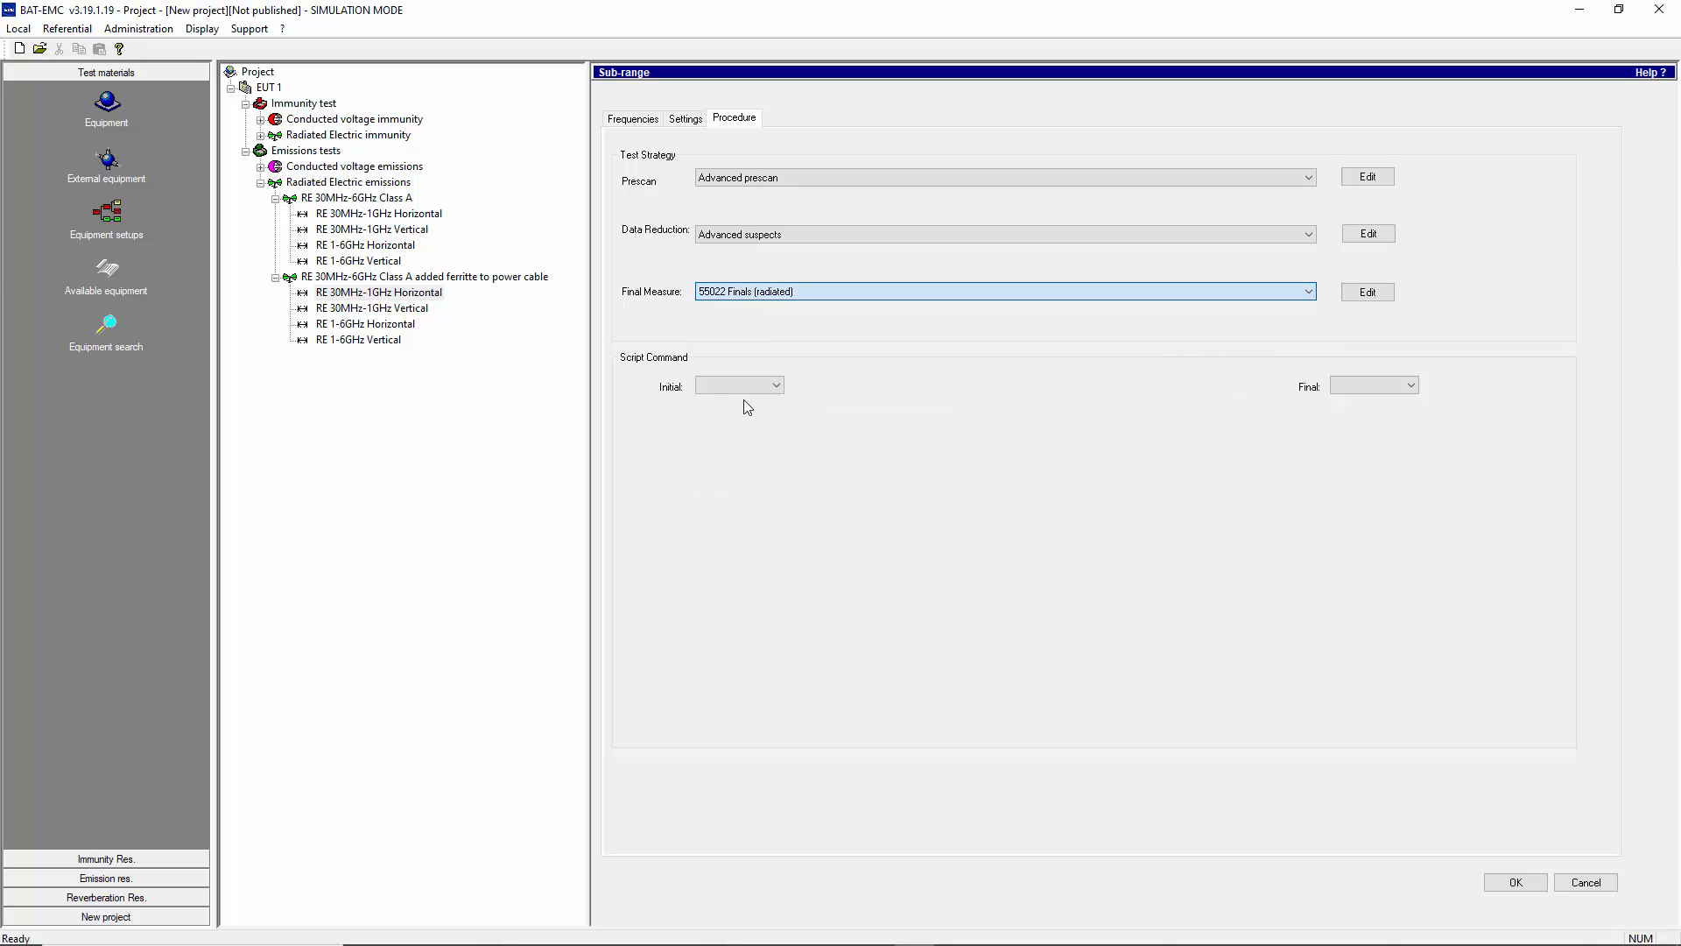
- Review each Advanced finals script step, from angle and height searches to peak search, measurement and result storage, without saving
left_click(1365, 296)
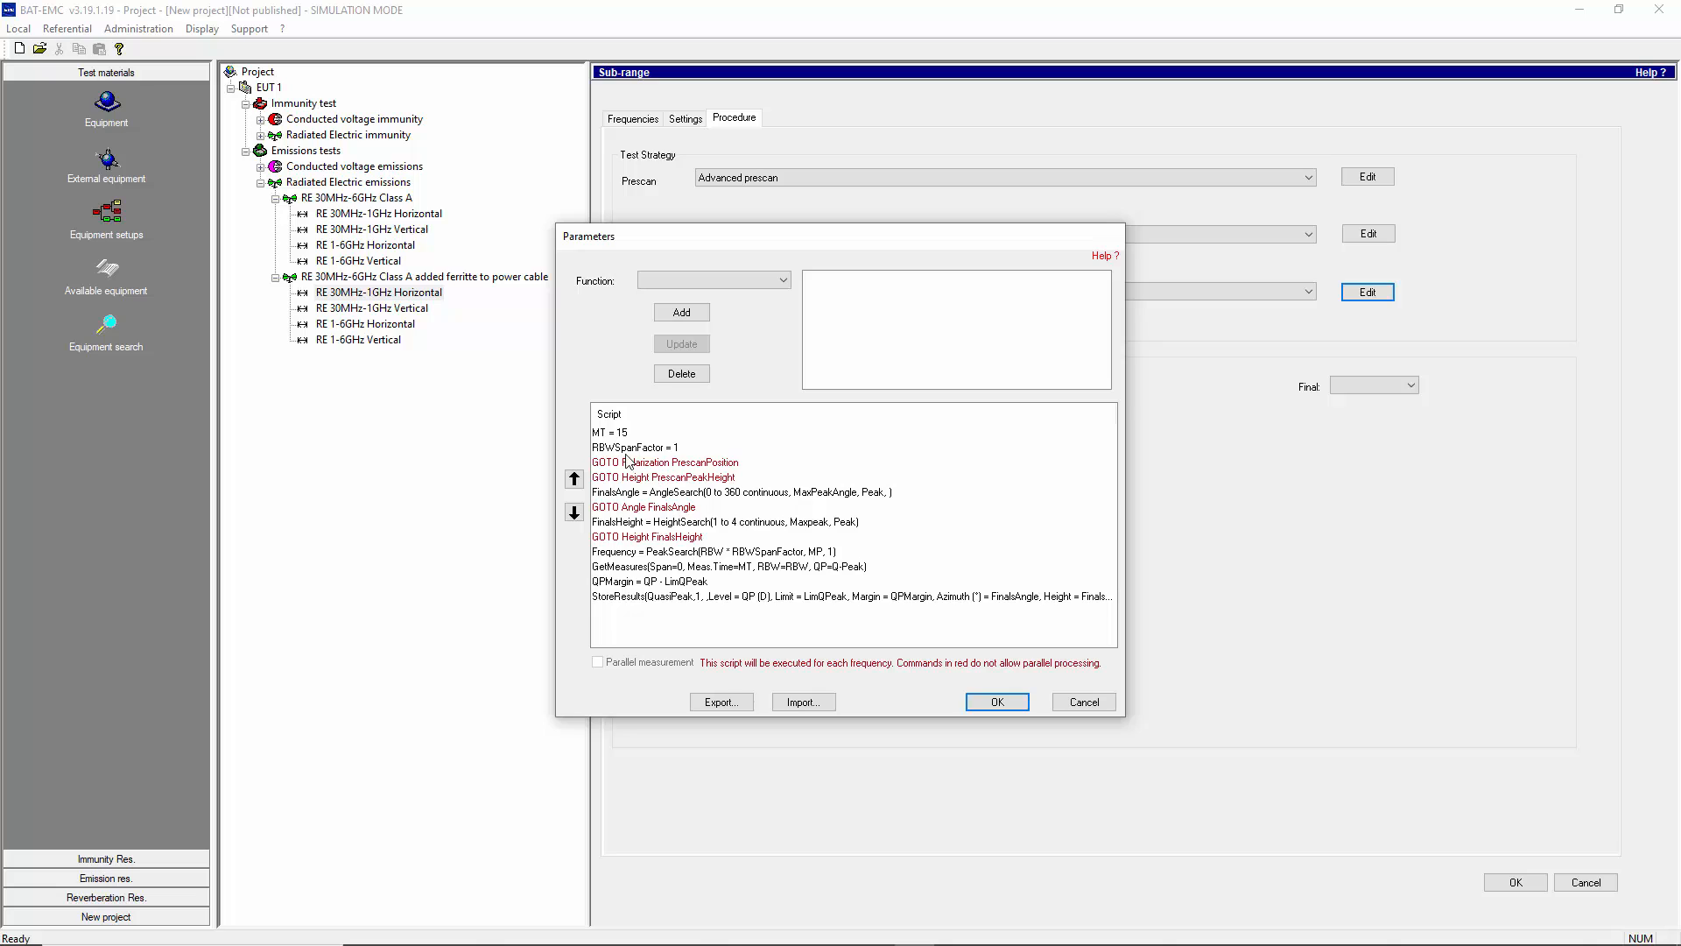
left_click(620, 463)
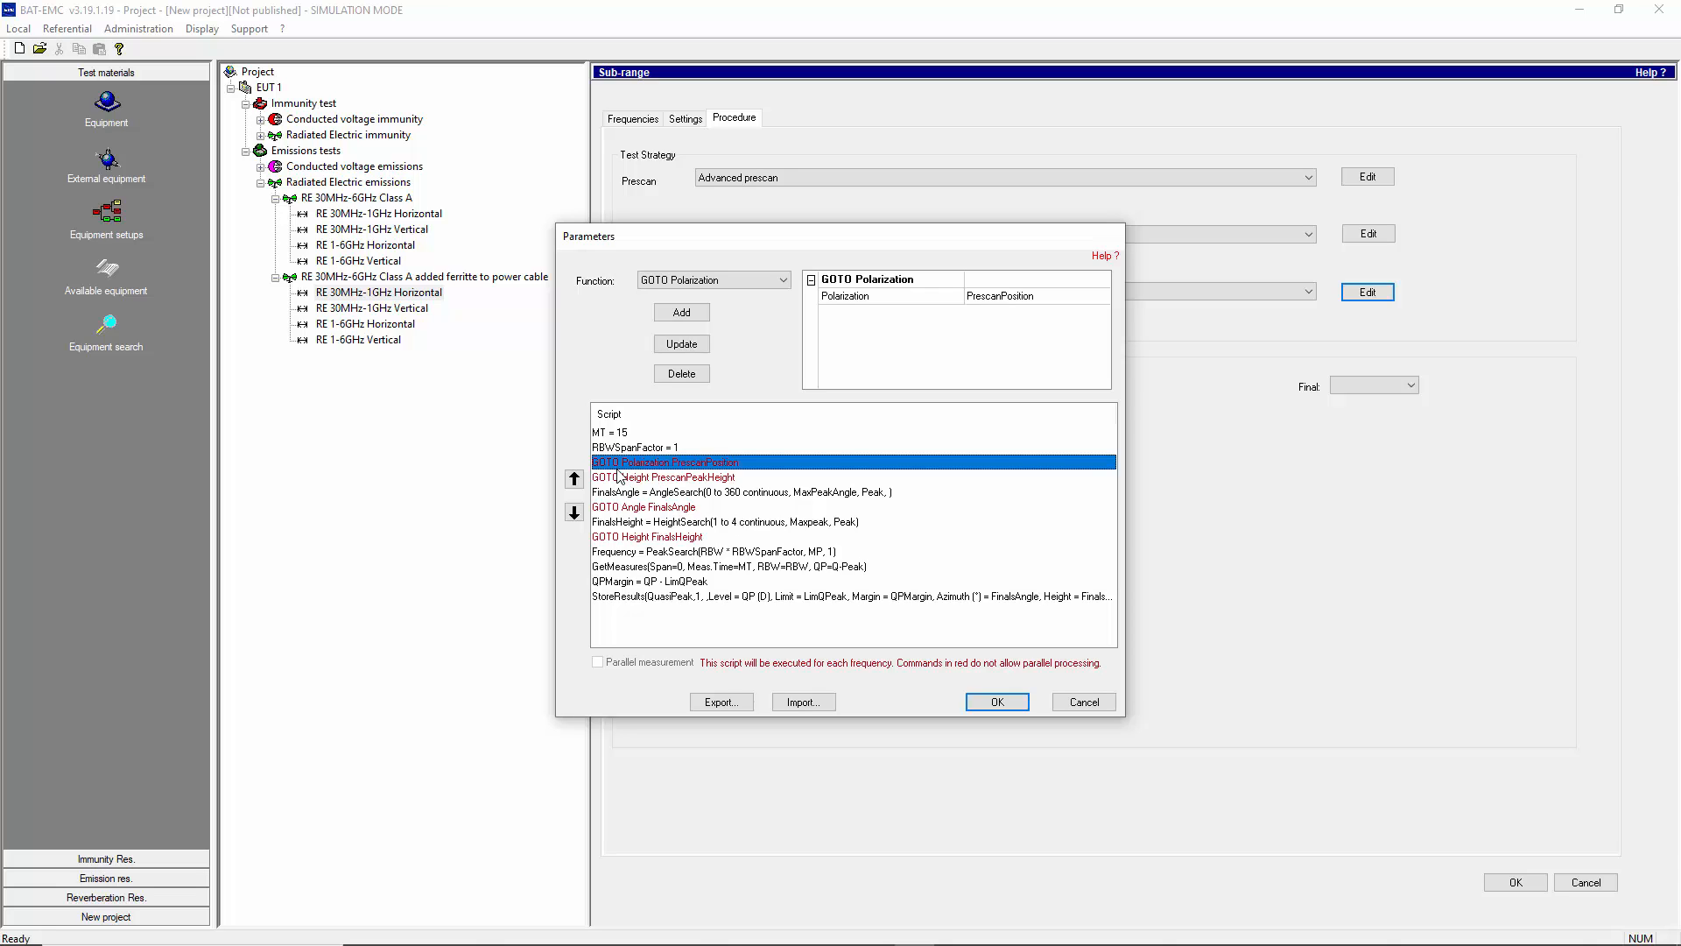
left_click(618, 478)
left_click(618, 492)
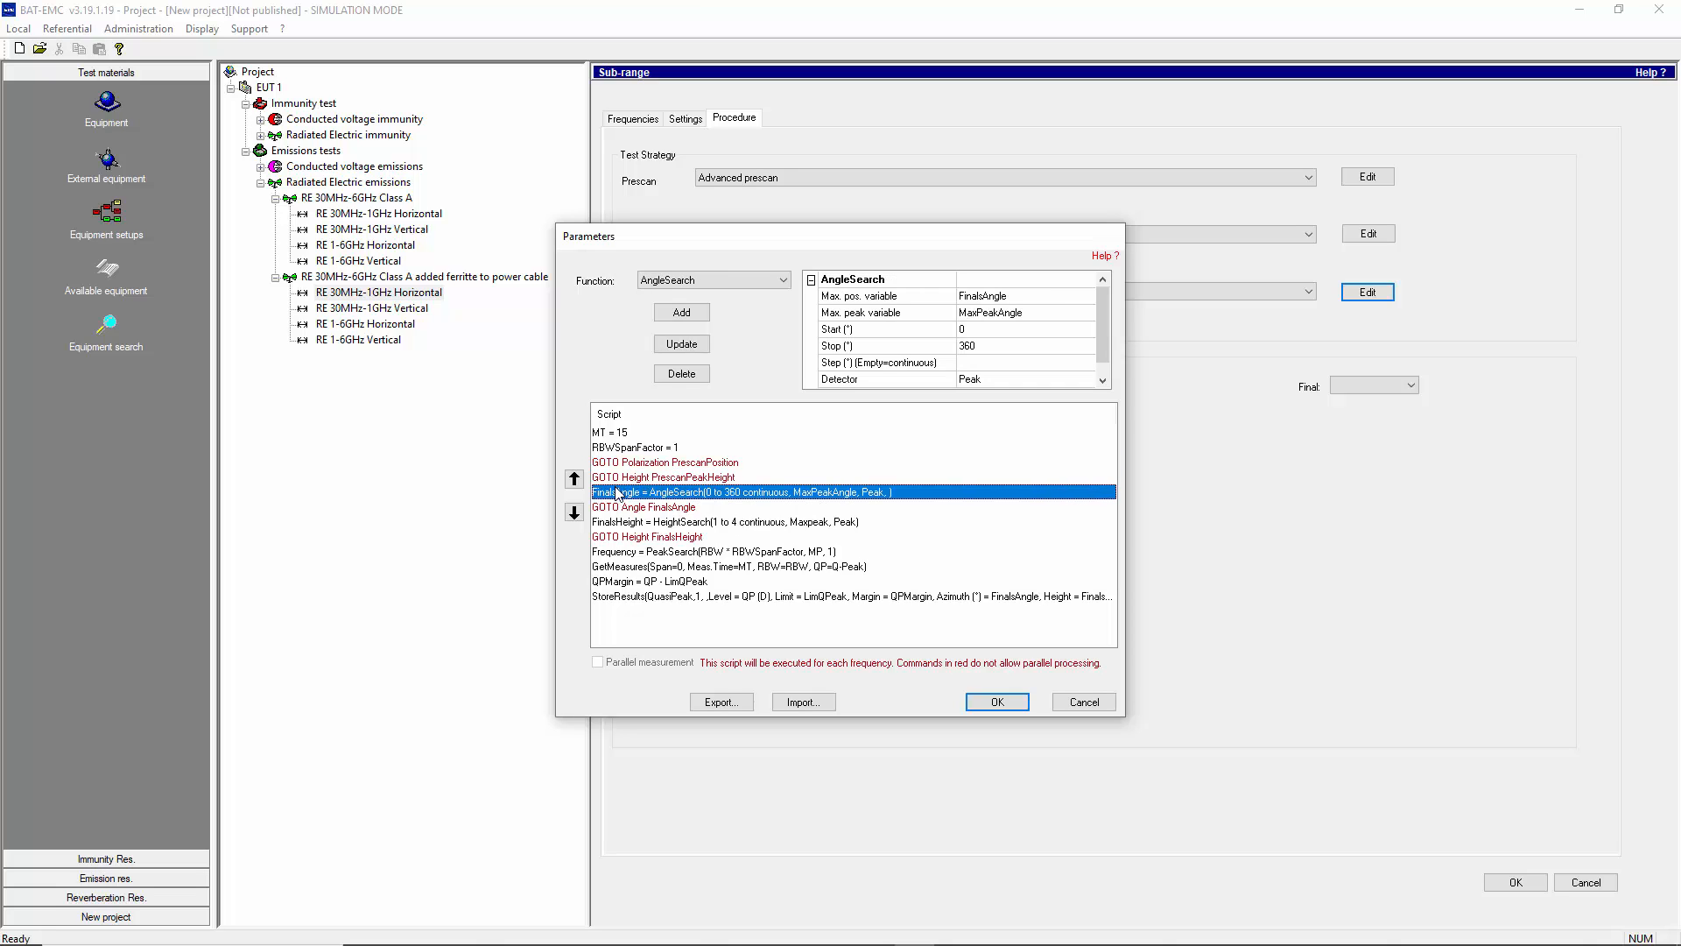
left_click(620, 507)
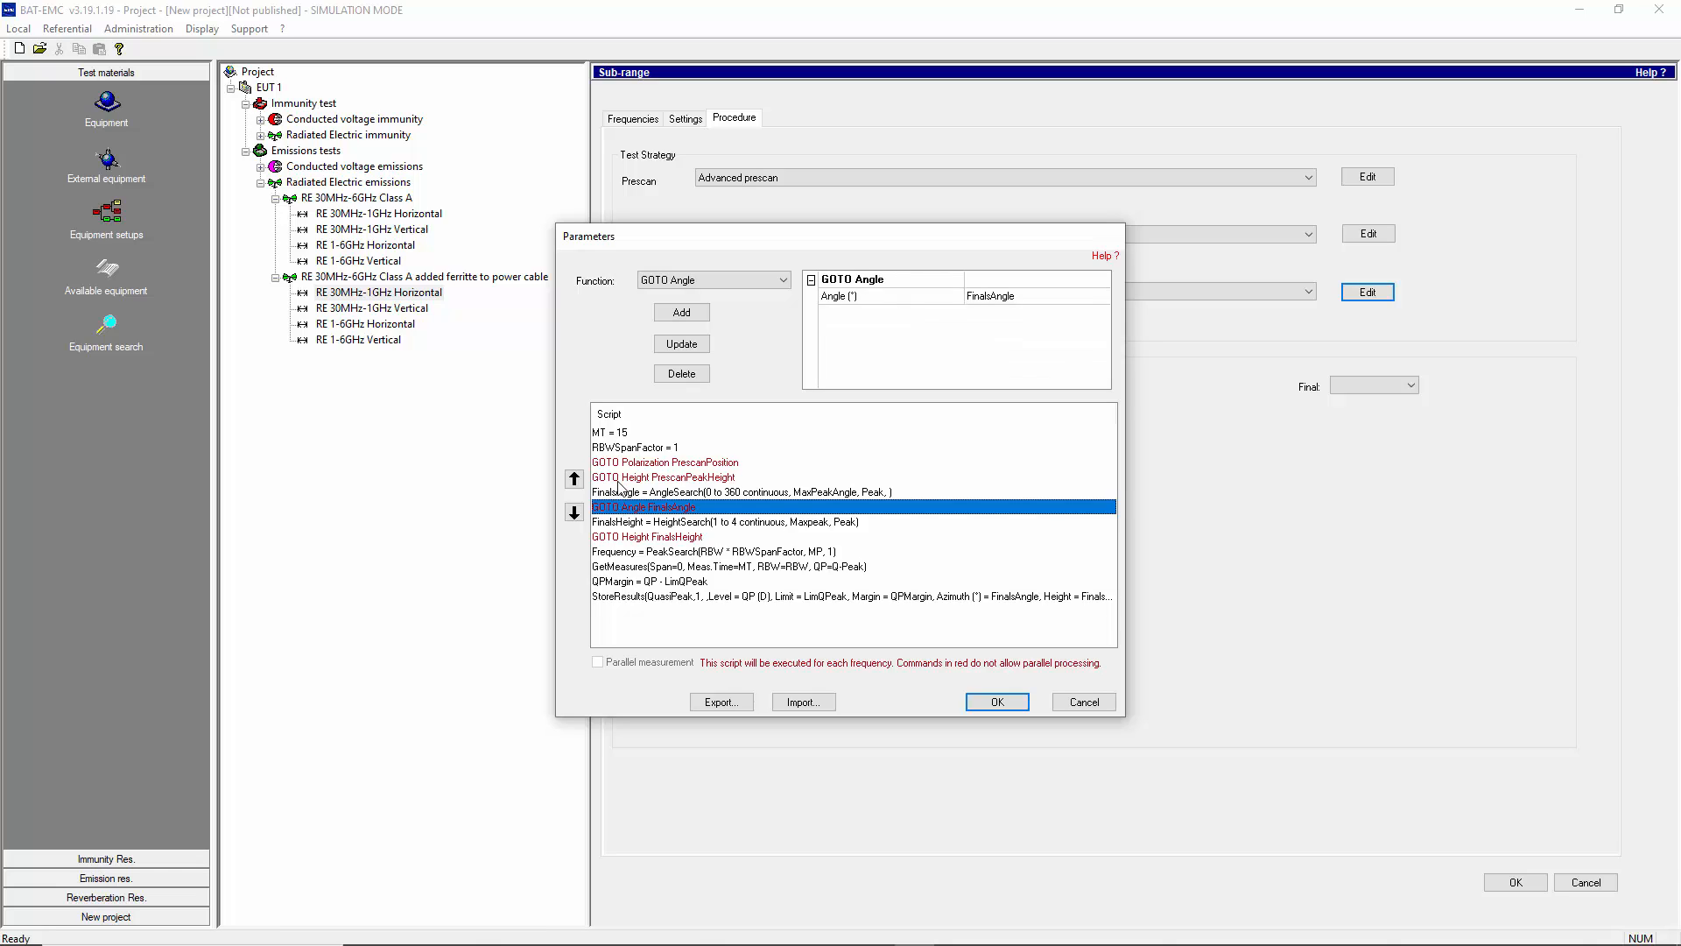
left_click(667, 494)
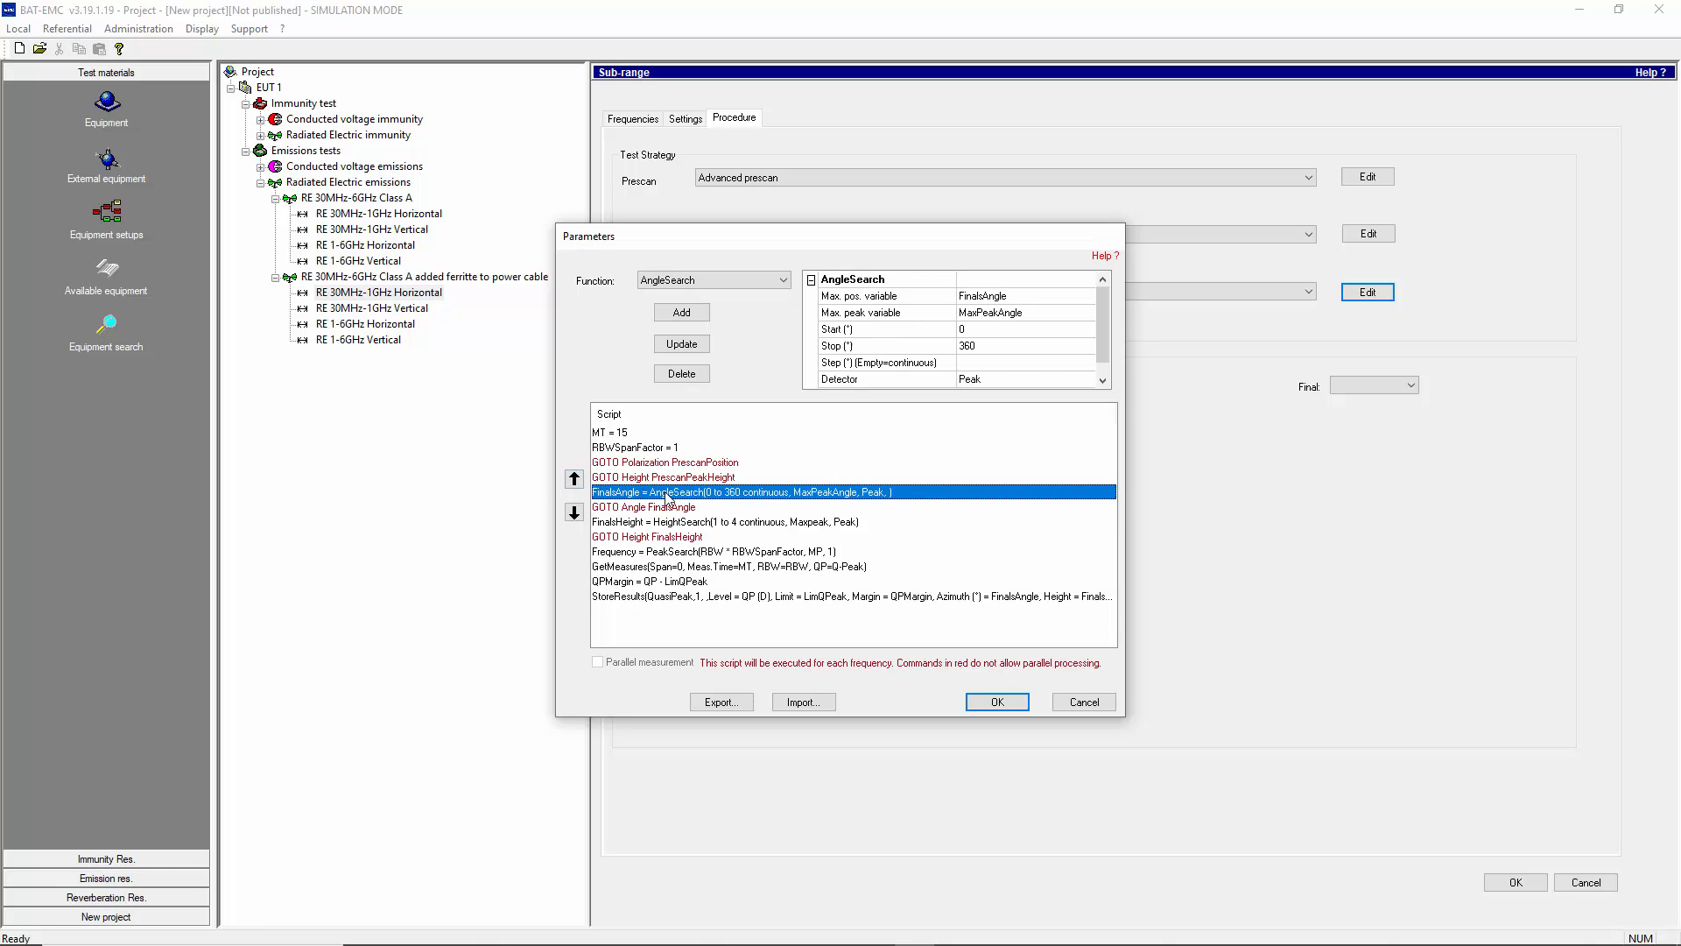
left_click(620, 524)
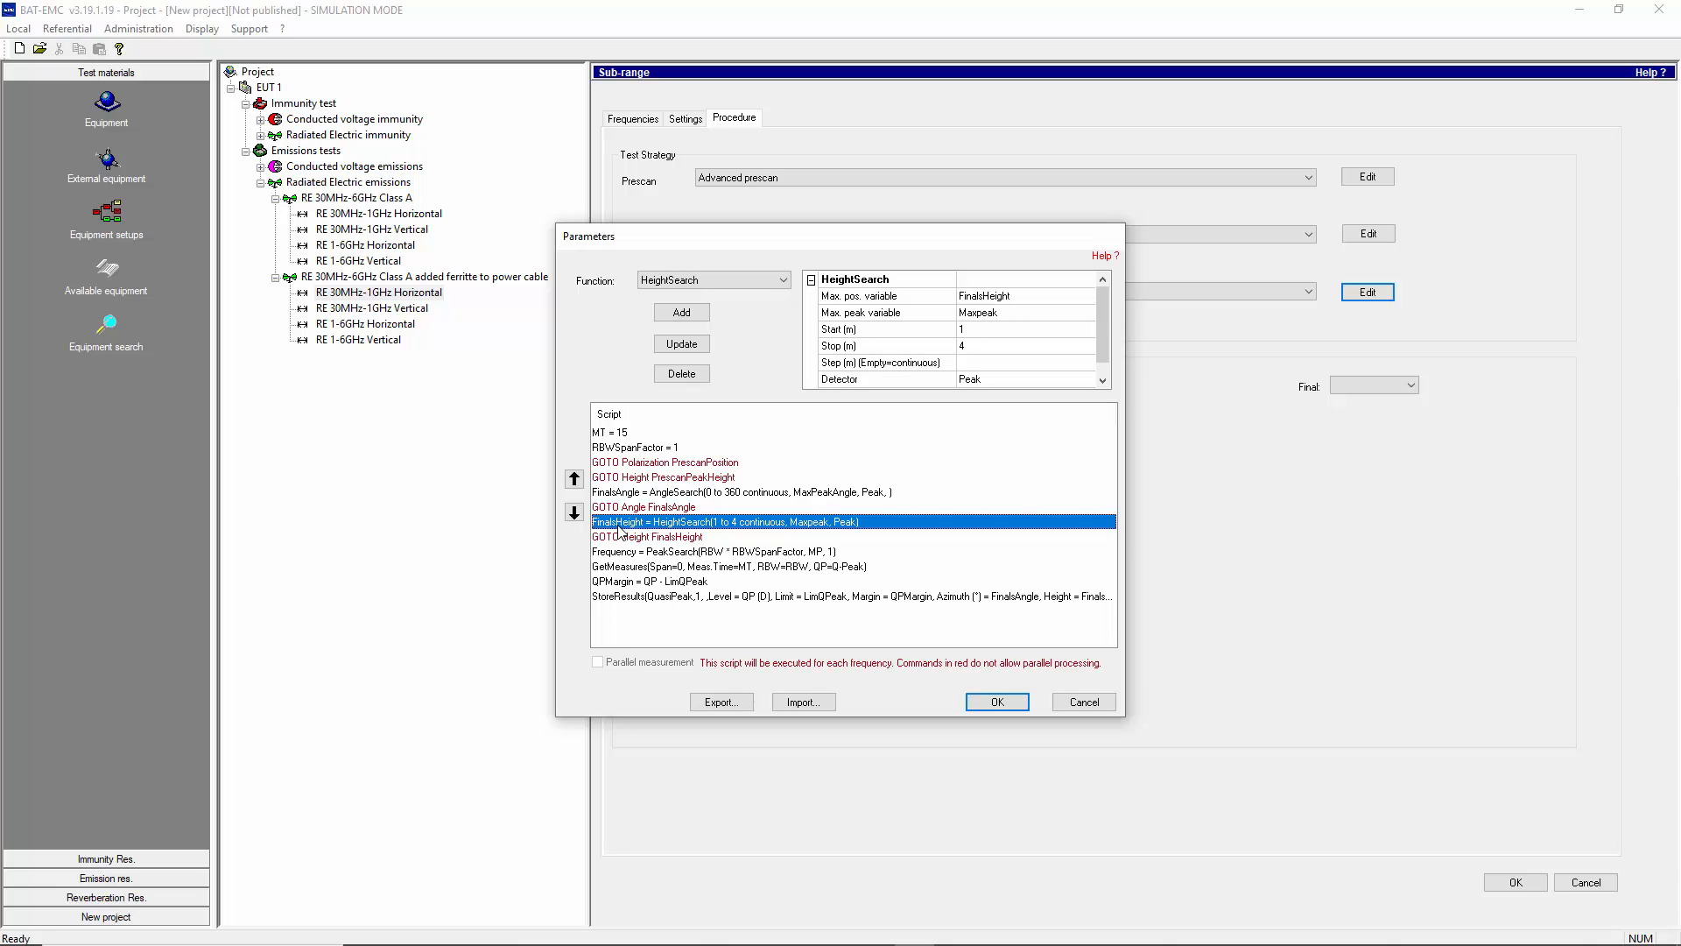
left_click(628, 552)
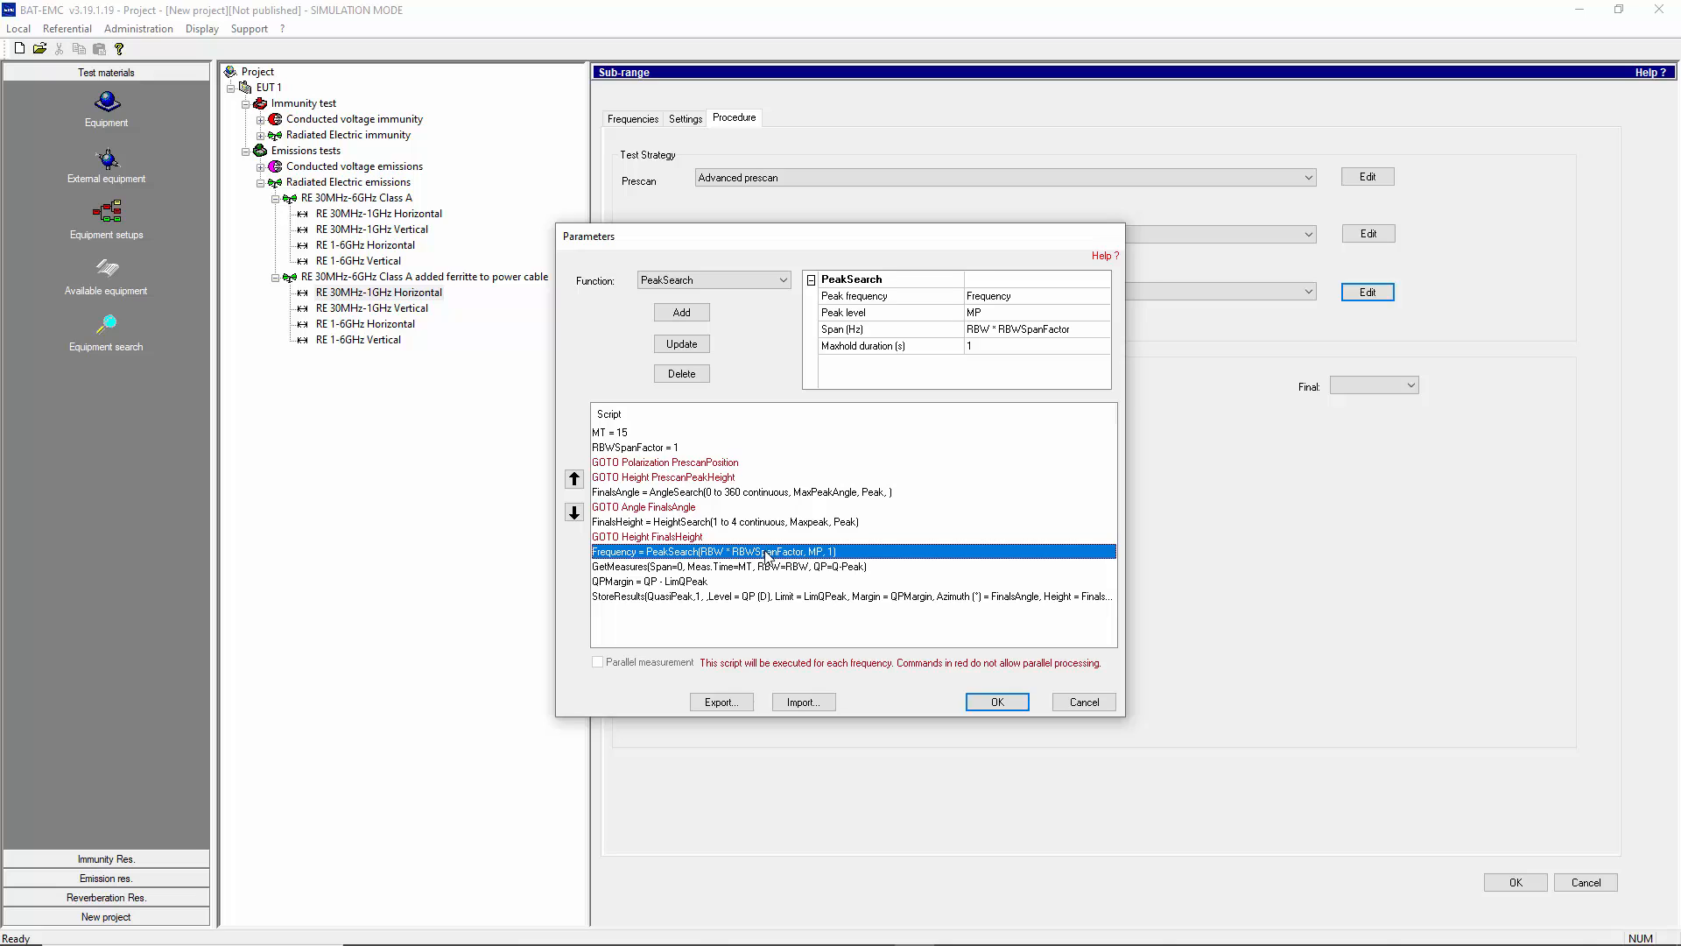
left_click(738, 567)
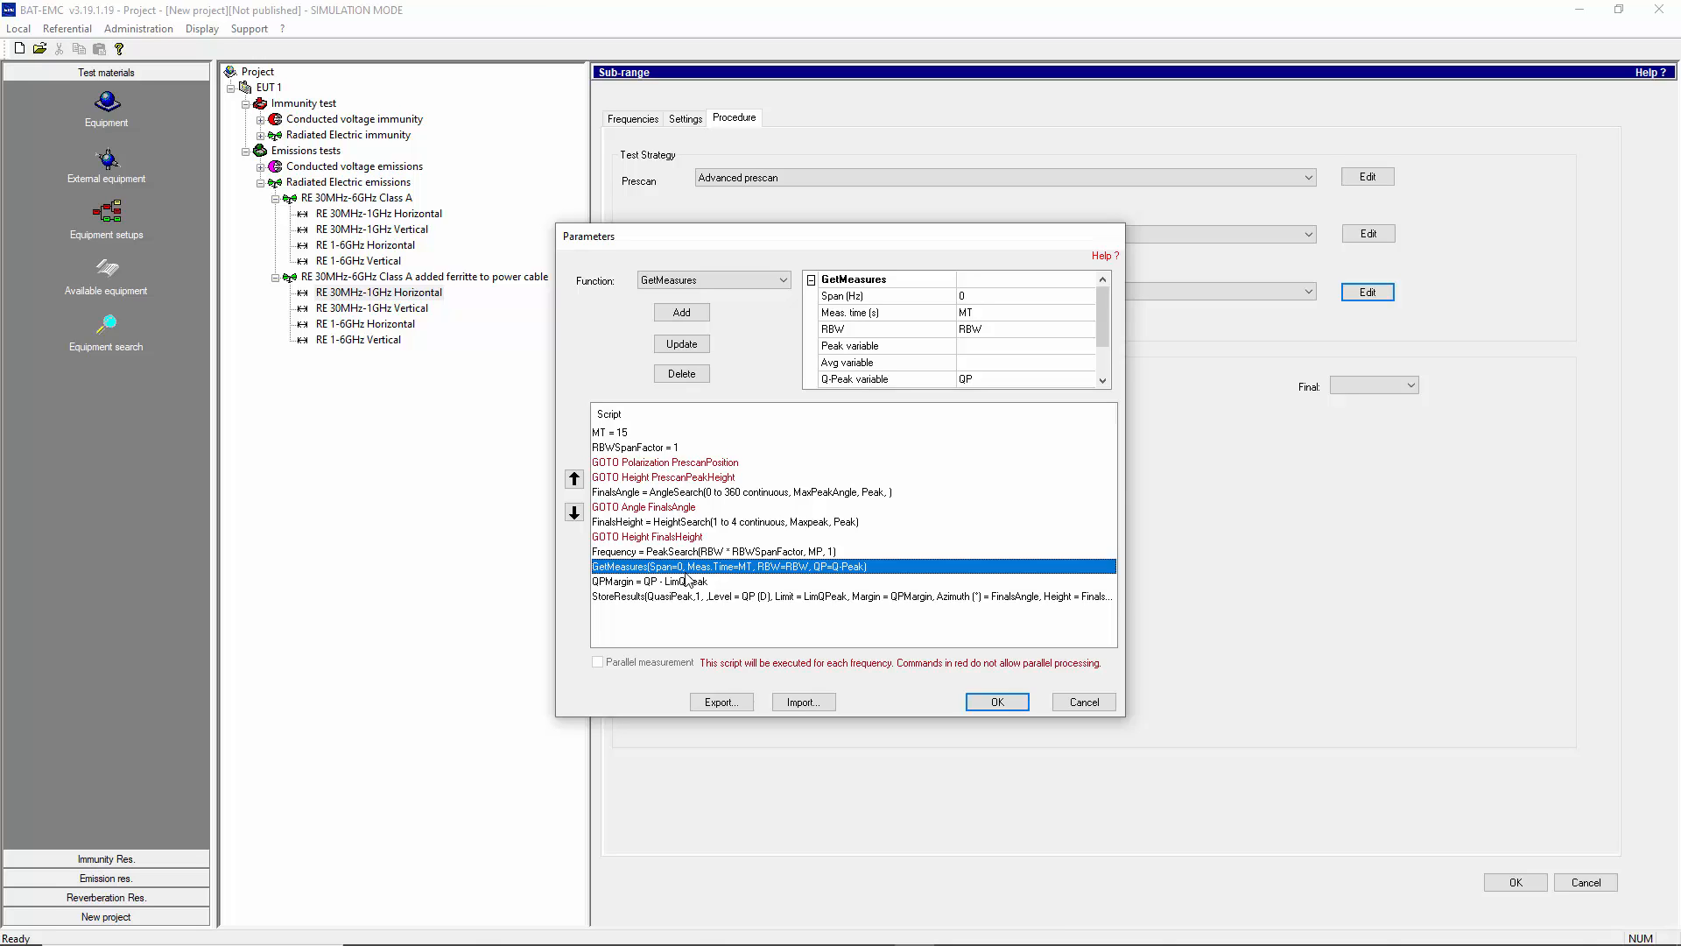
left_click(602, 434)
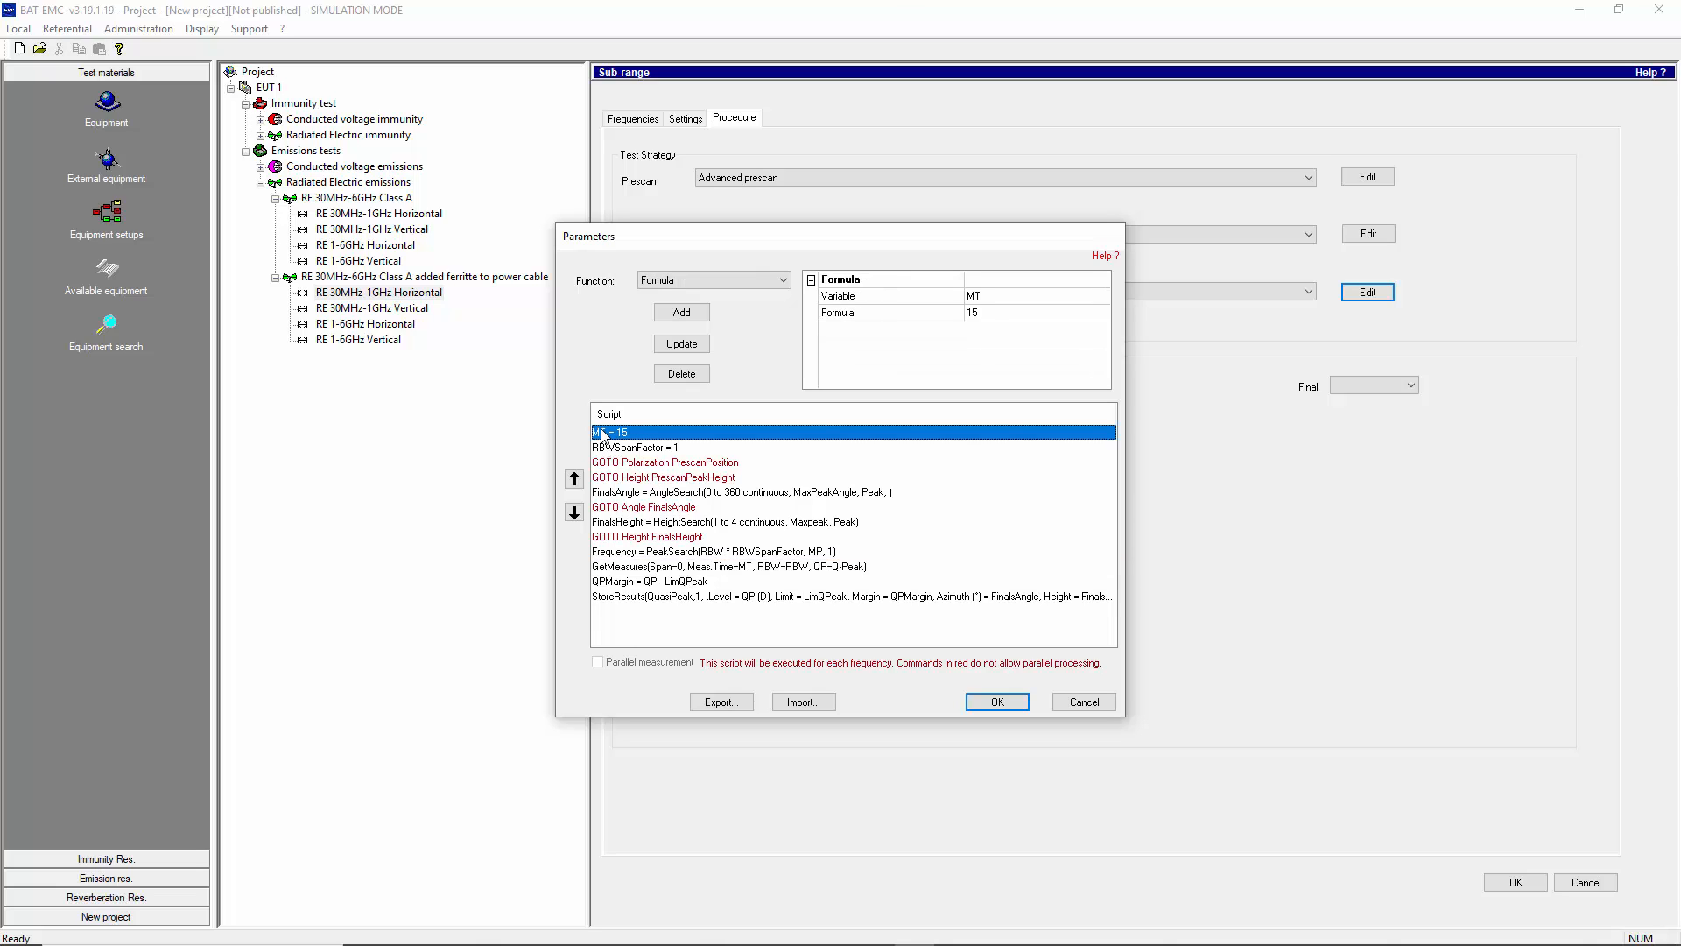
left_click(627, 581)
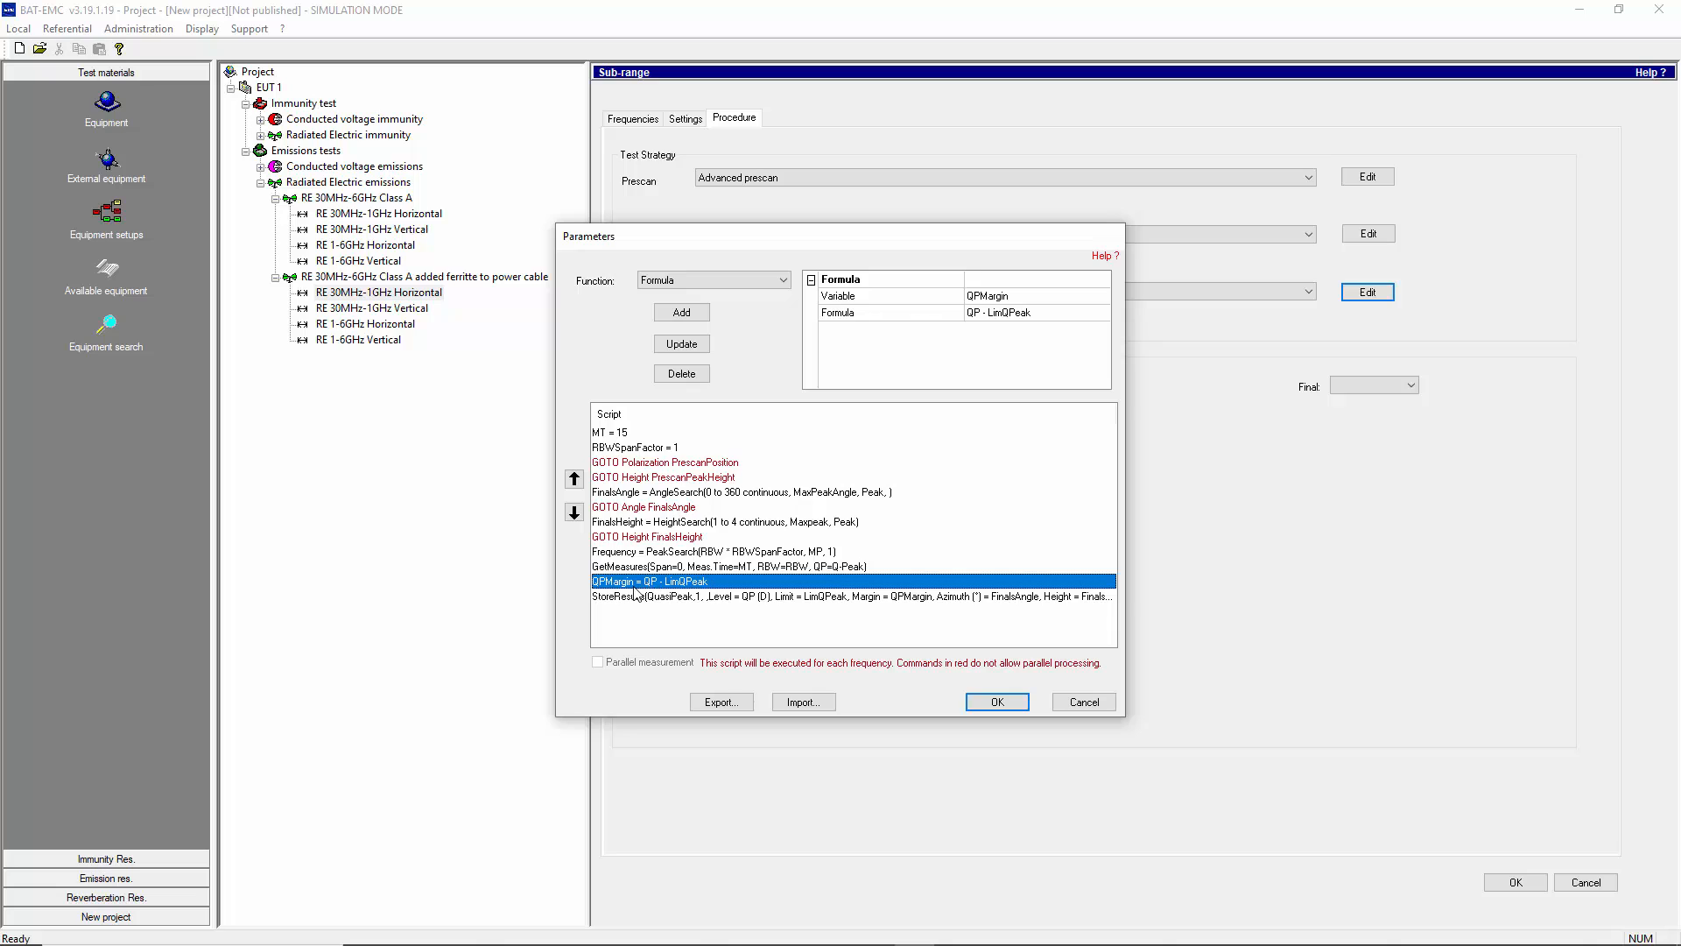
left_click(625, 597)
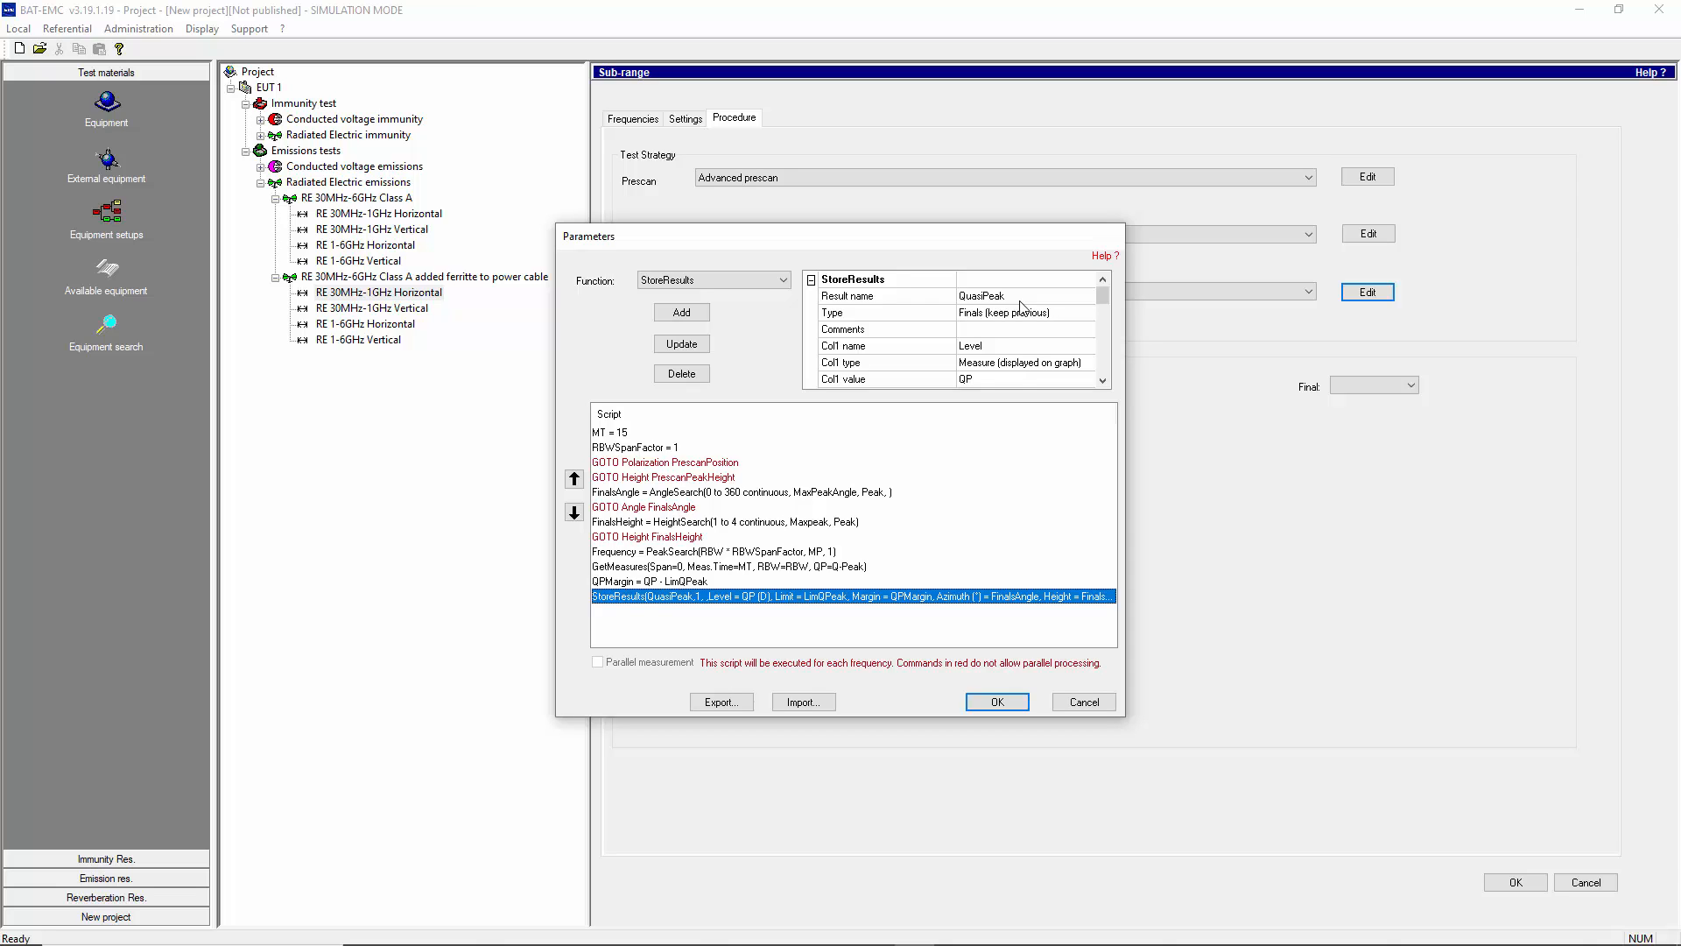
left_click(1084, 701)
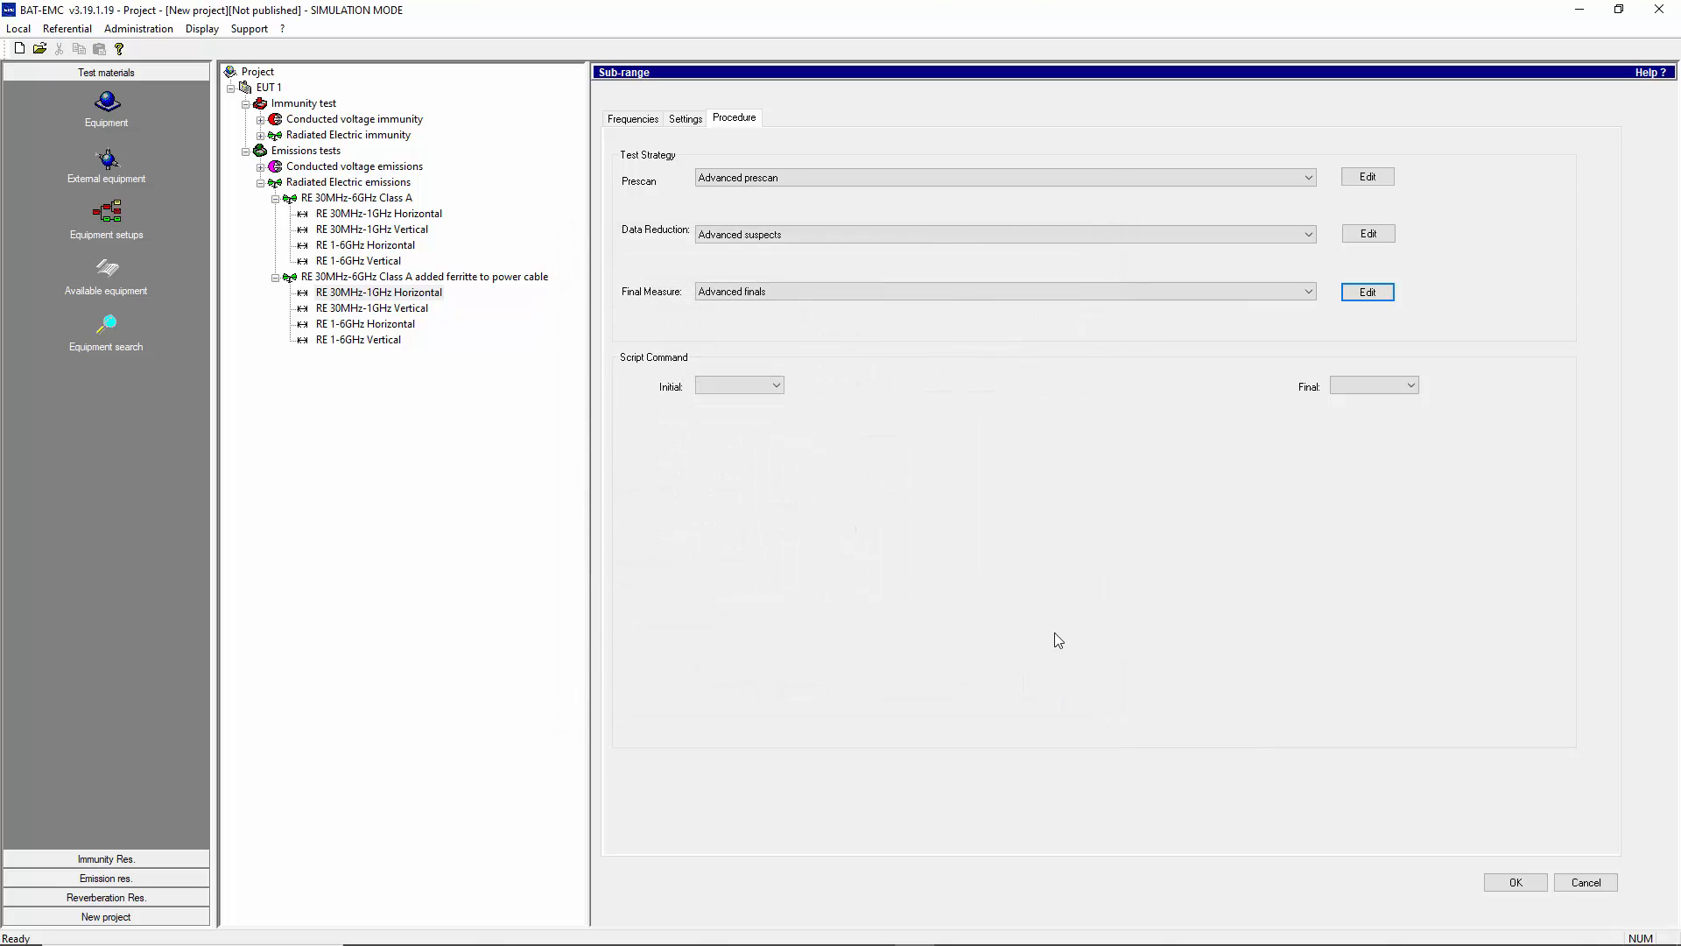
- Check the frequency settings of the 30MHz-1GHz Vertical and 1-6GHz Horizontal sub-ranges of the ferrite test
left_click(652, 128)
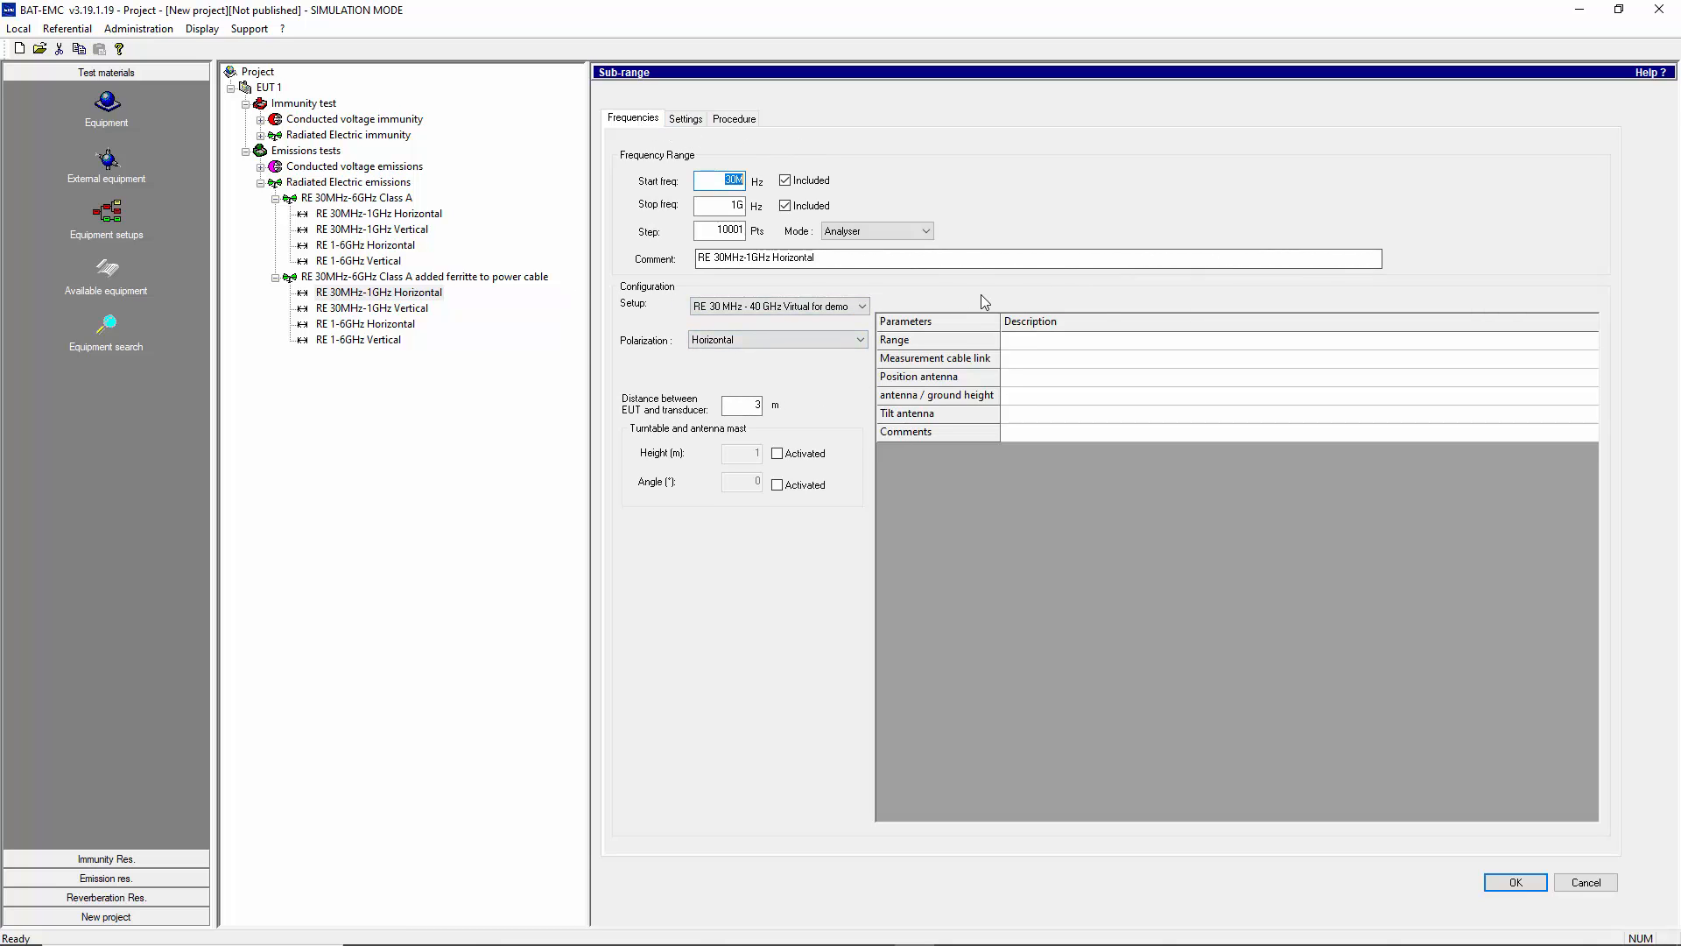
left_click(369, 311)
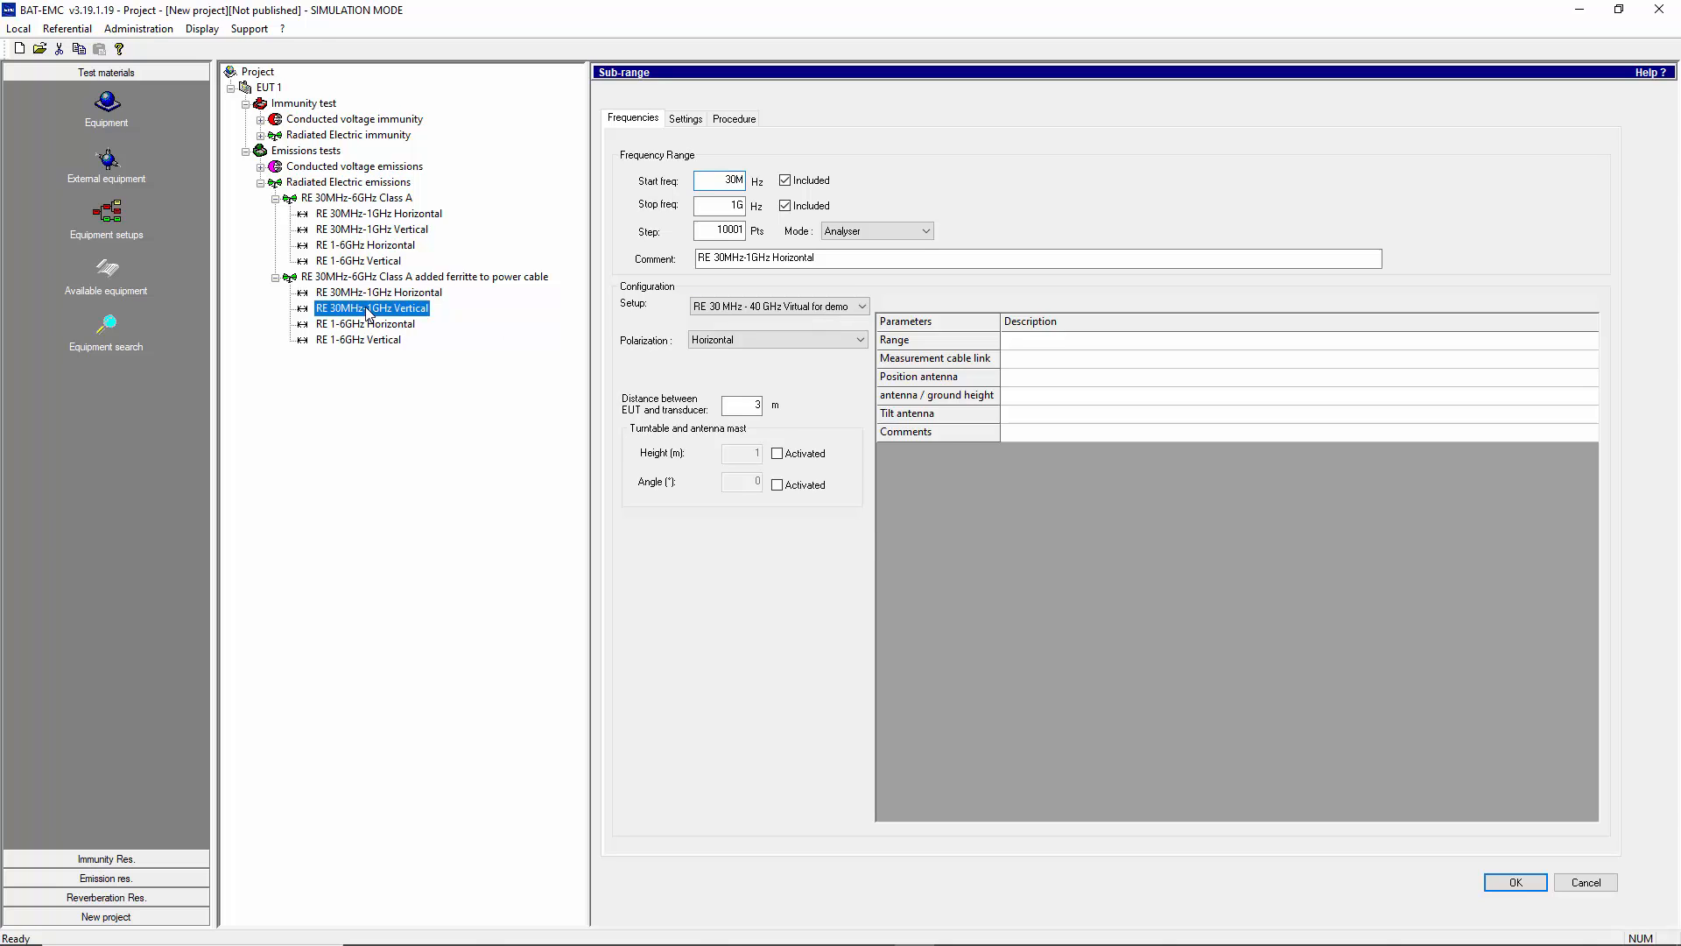
left_click(901, 522)
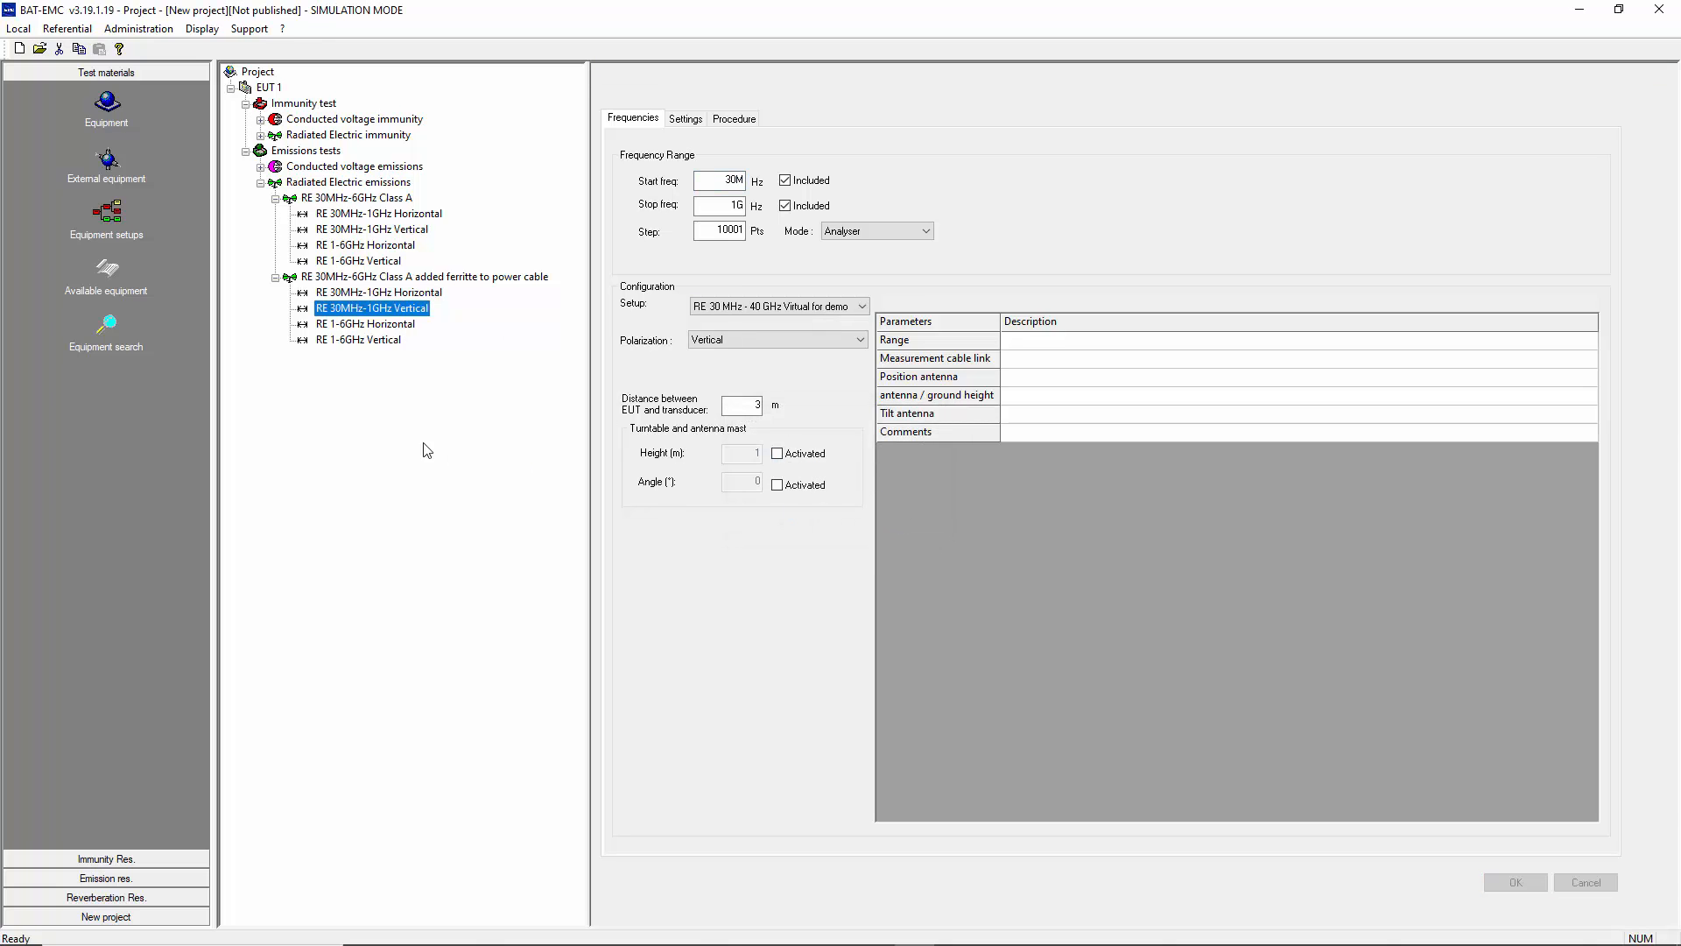
left_click(360, 324)
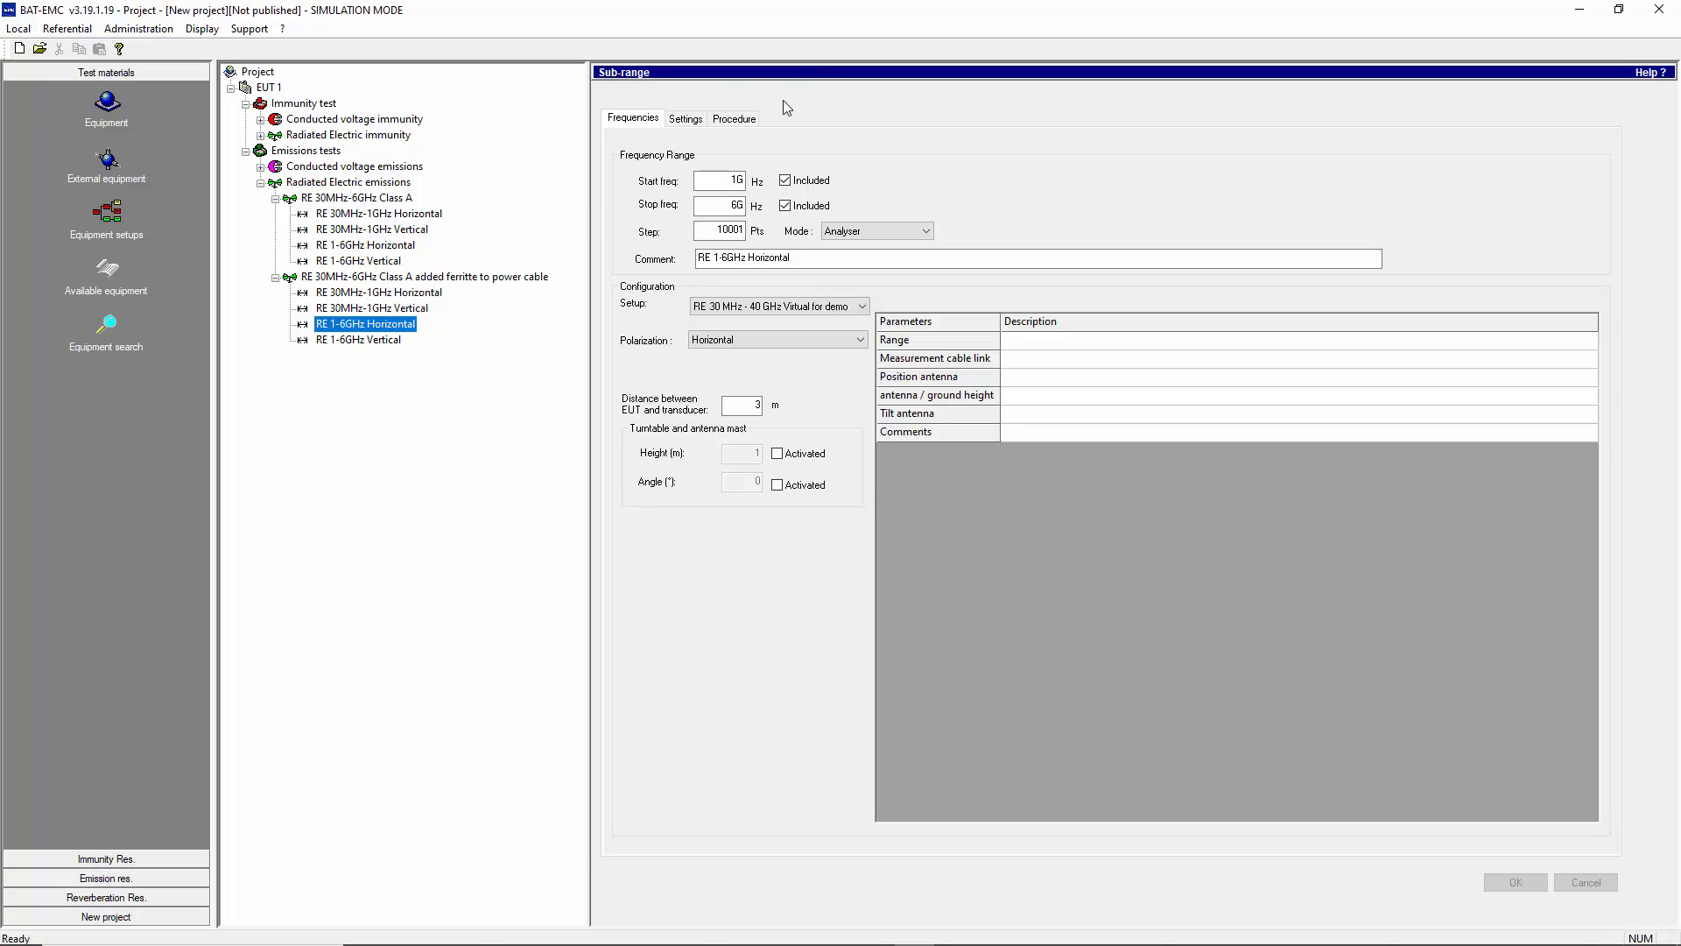
- Review the peak and average final measurement script of the 1-6GHz Horizontal sub-range without saving
left_click(741, 119)
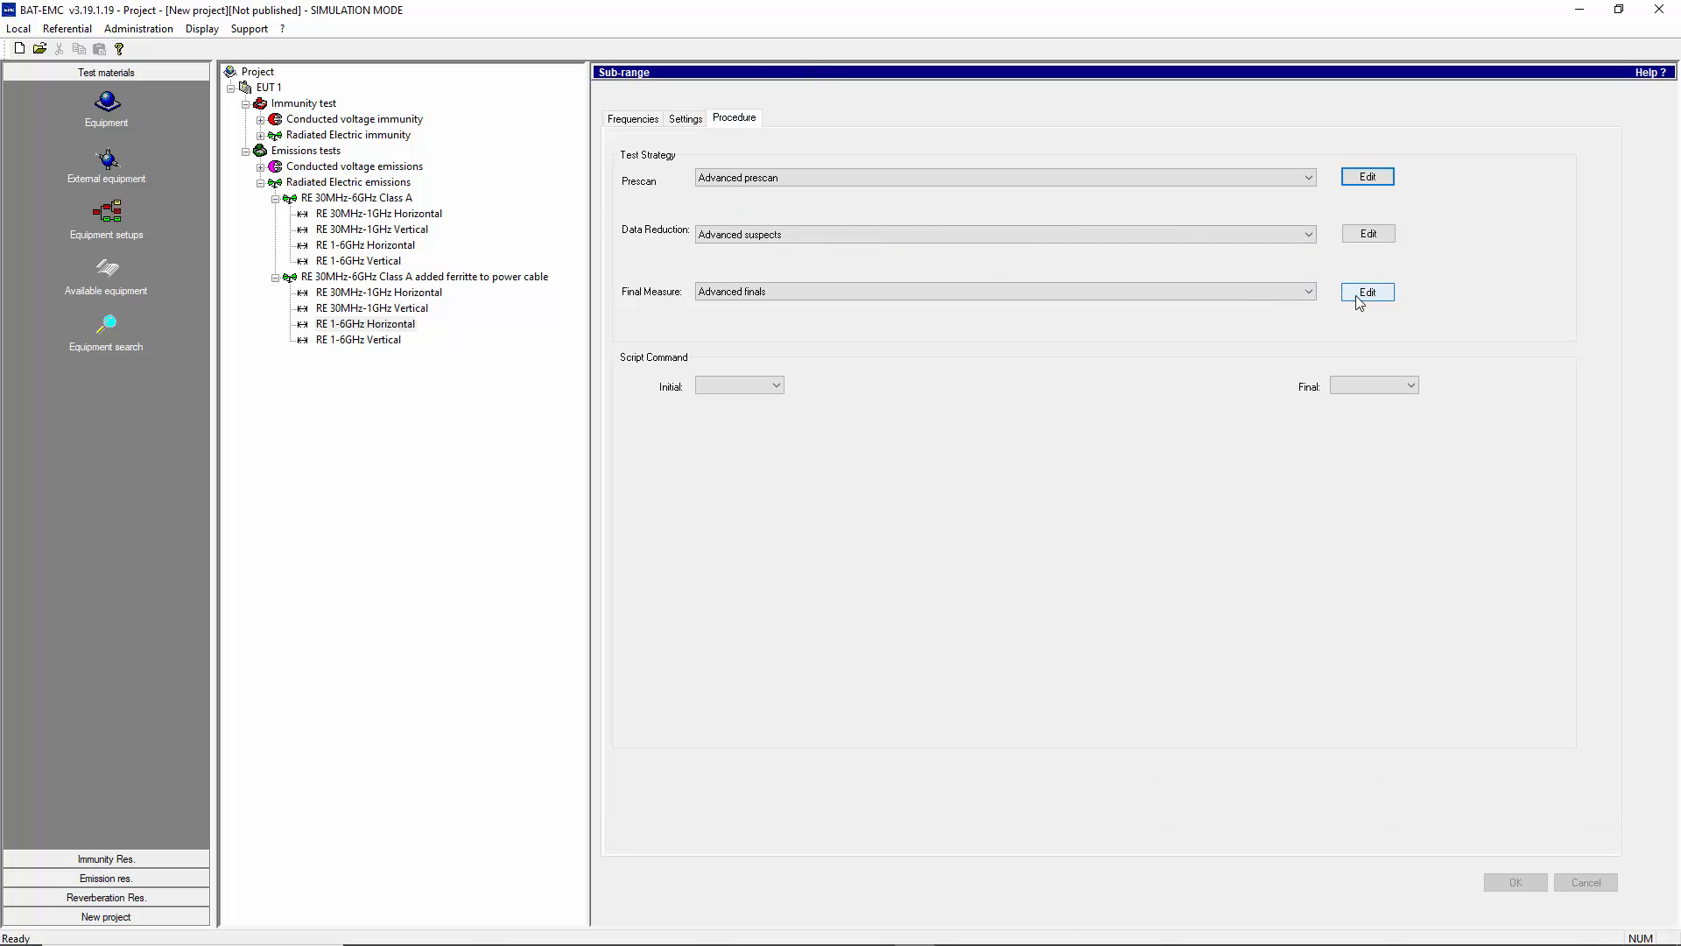
left_click(1366, 294)
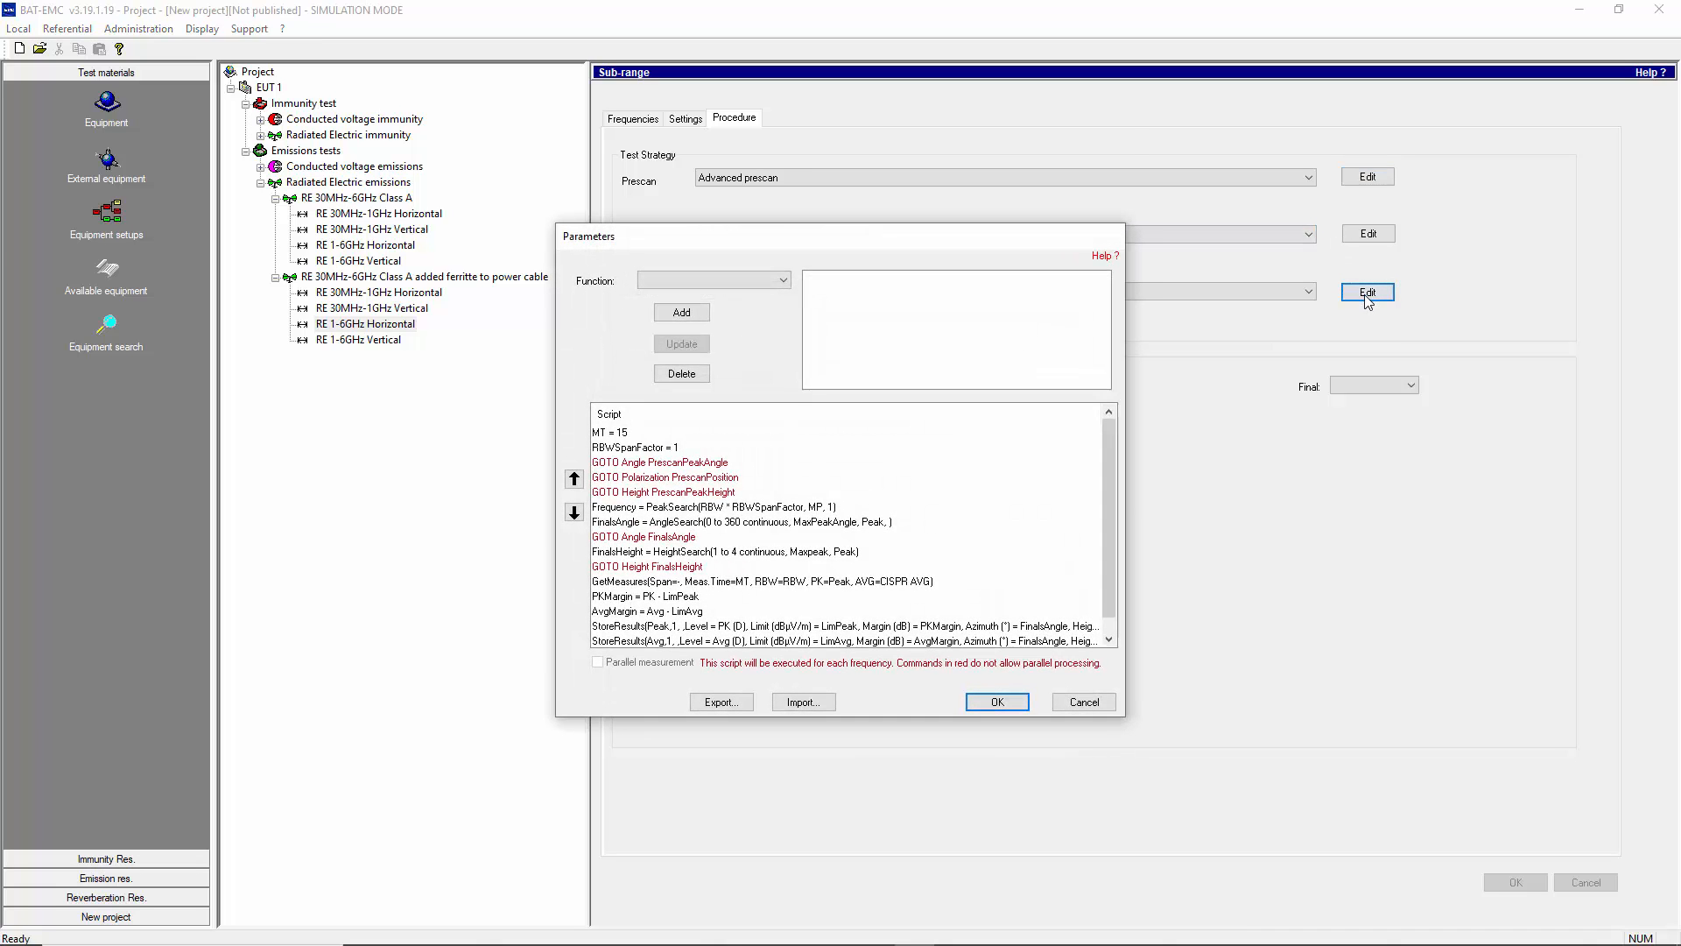
scroll(815, 592, "down", 1)
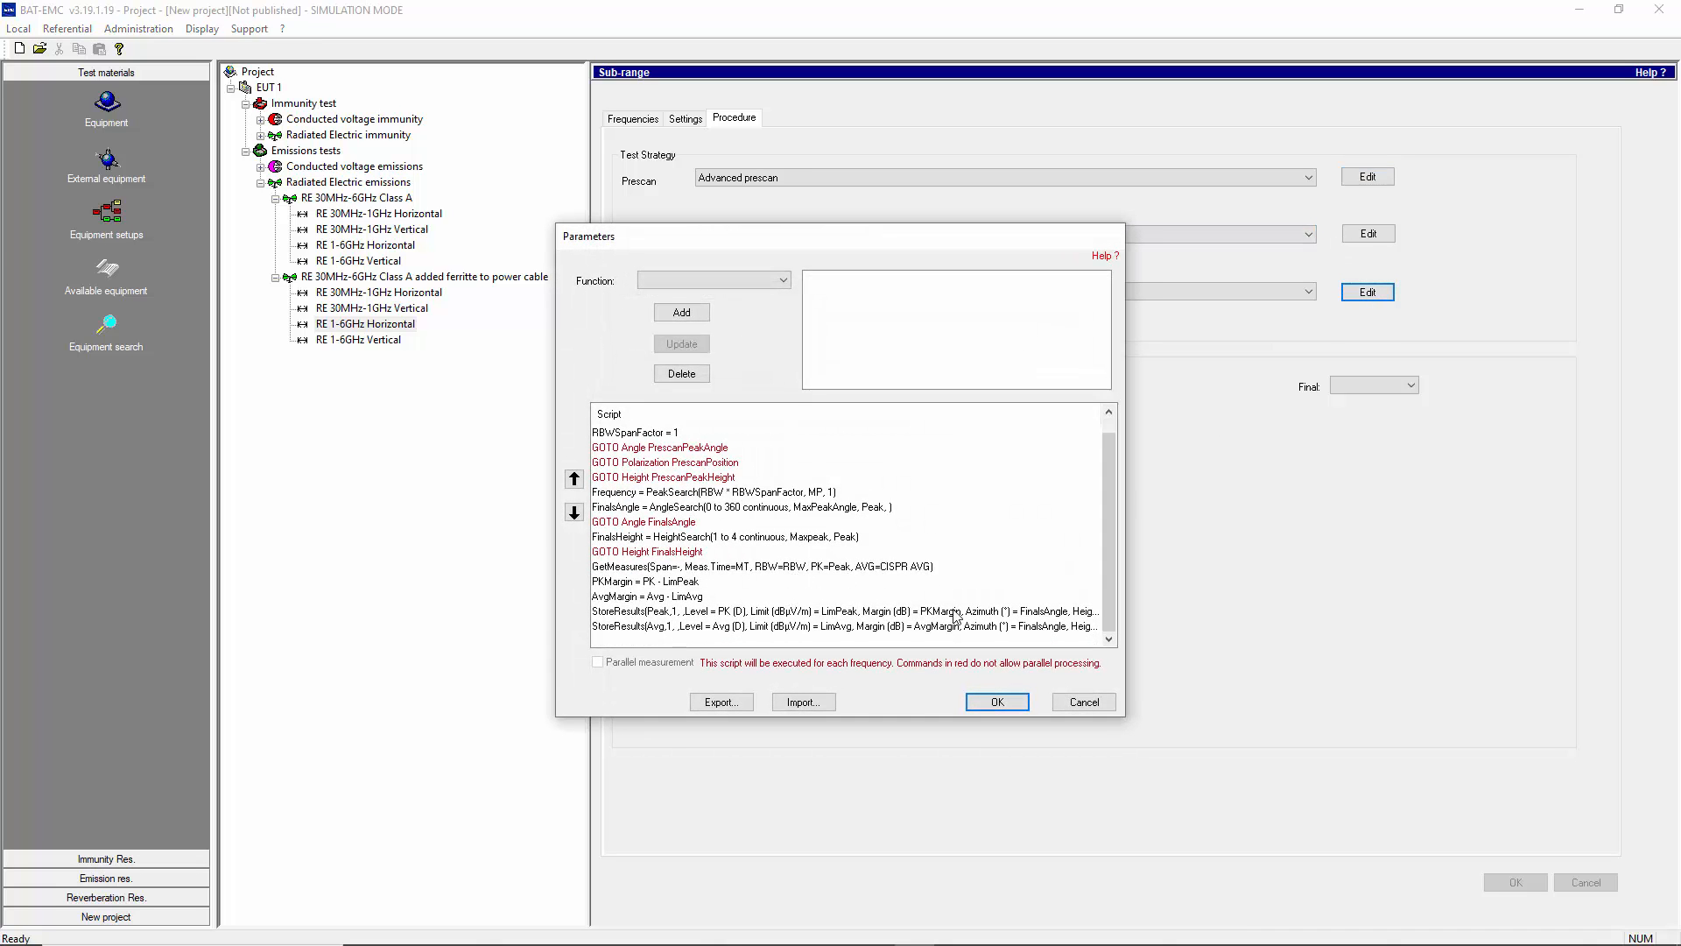
left_click(1084, 702)
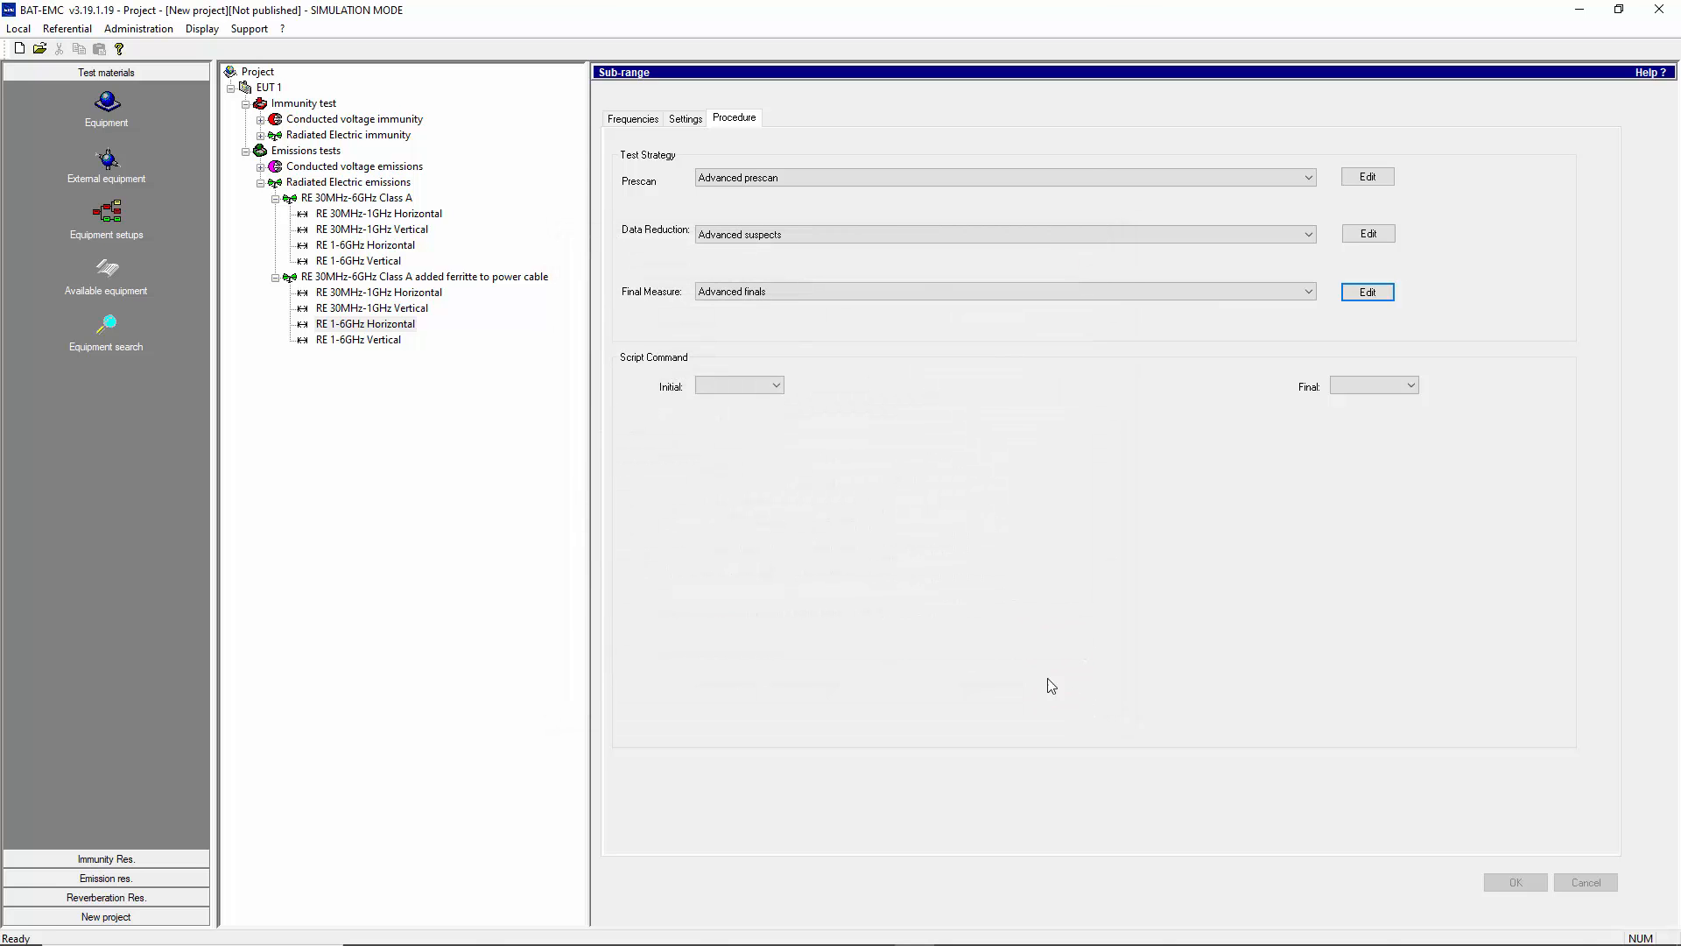
- Execute the ferrite-on-power-cable radiated emissions test and choose to stay in simulation mode
left_click(341, 340)
left_click(345, 278)
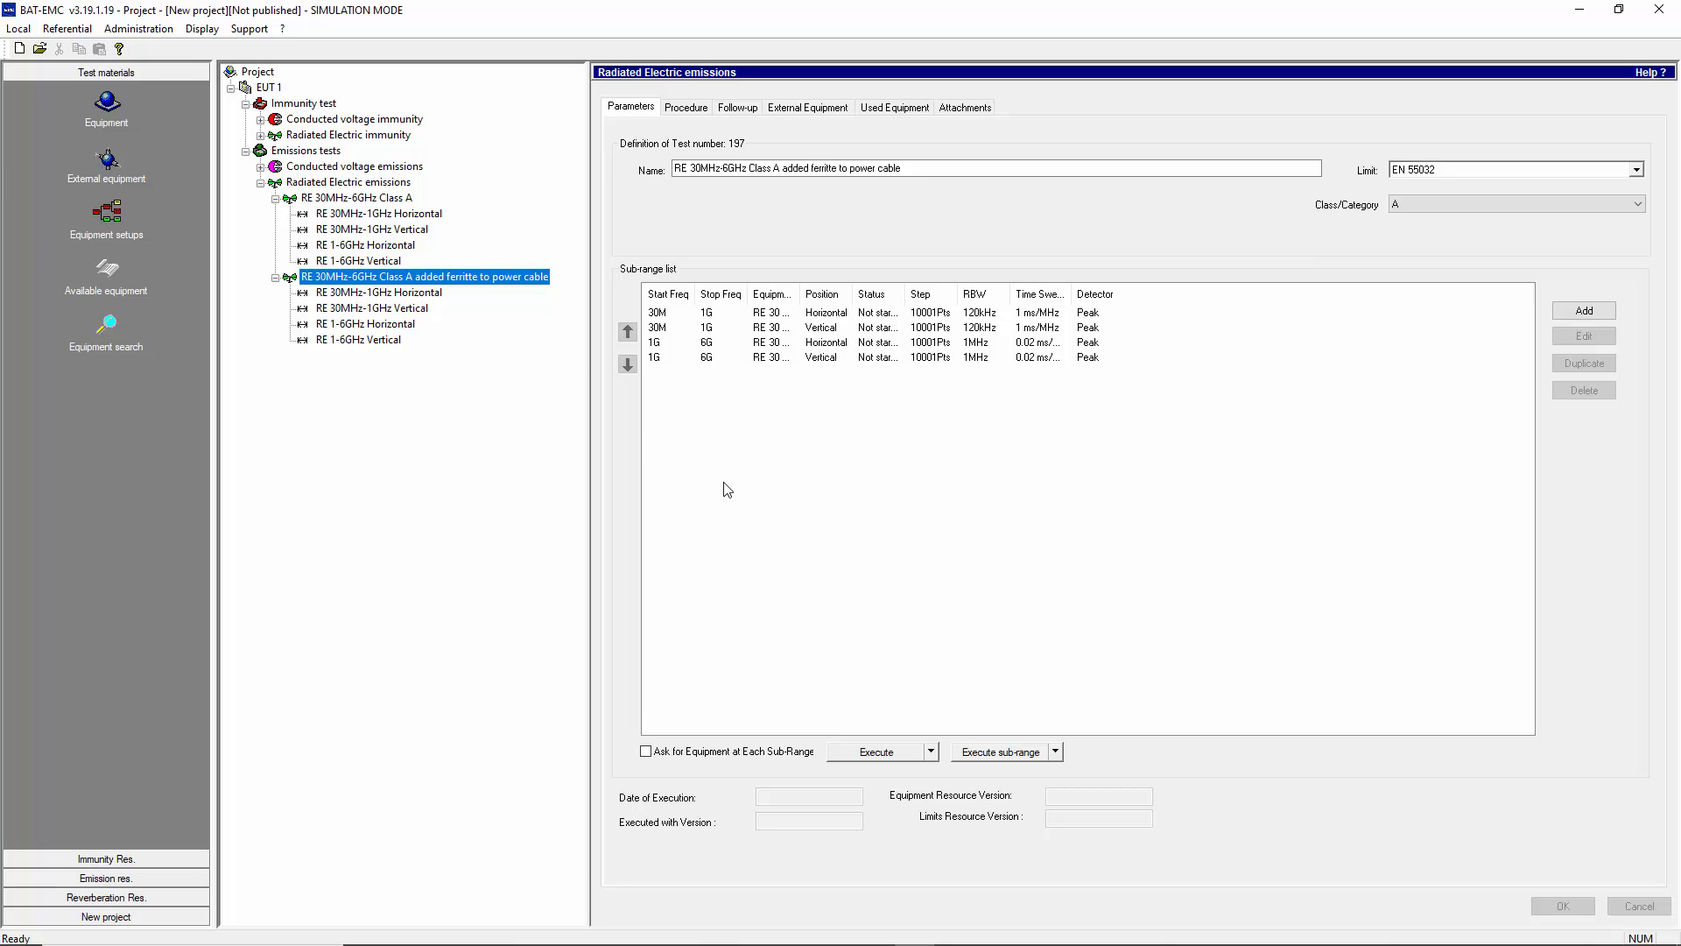
left_click(879, 757)
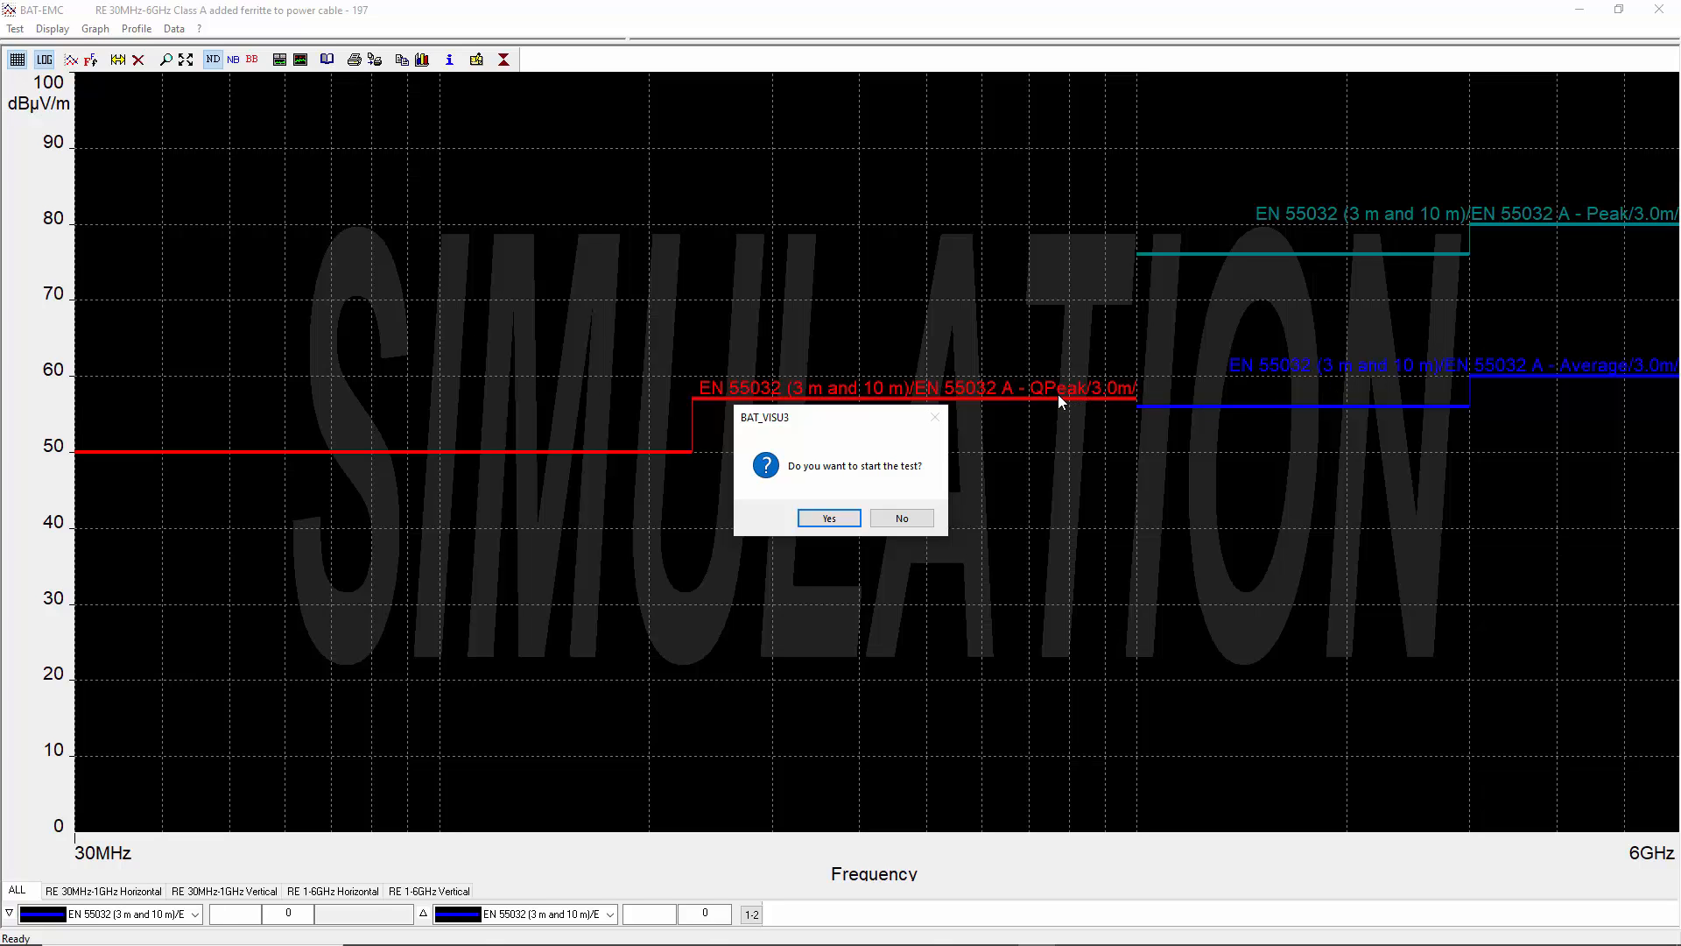
left_click(829, 518)
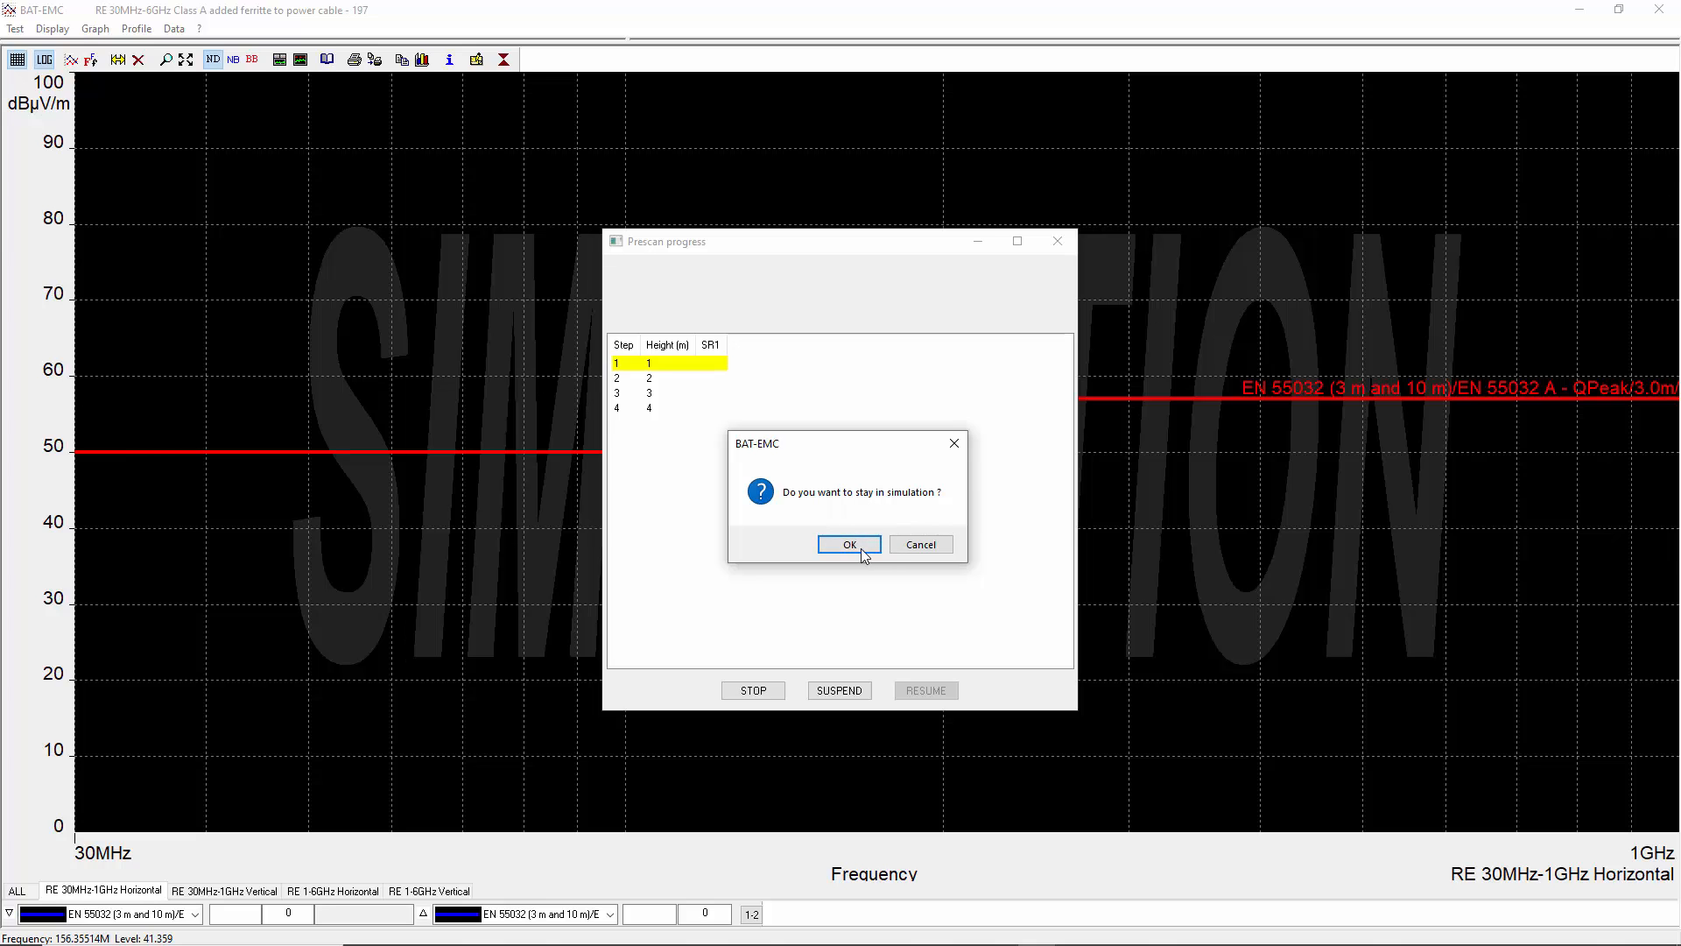
left_click(849, 545)
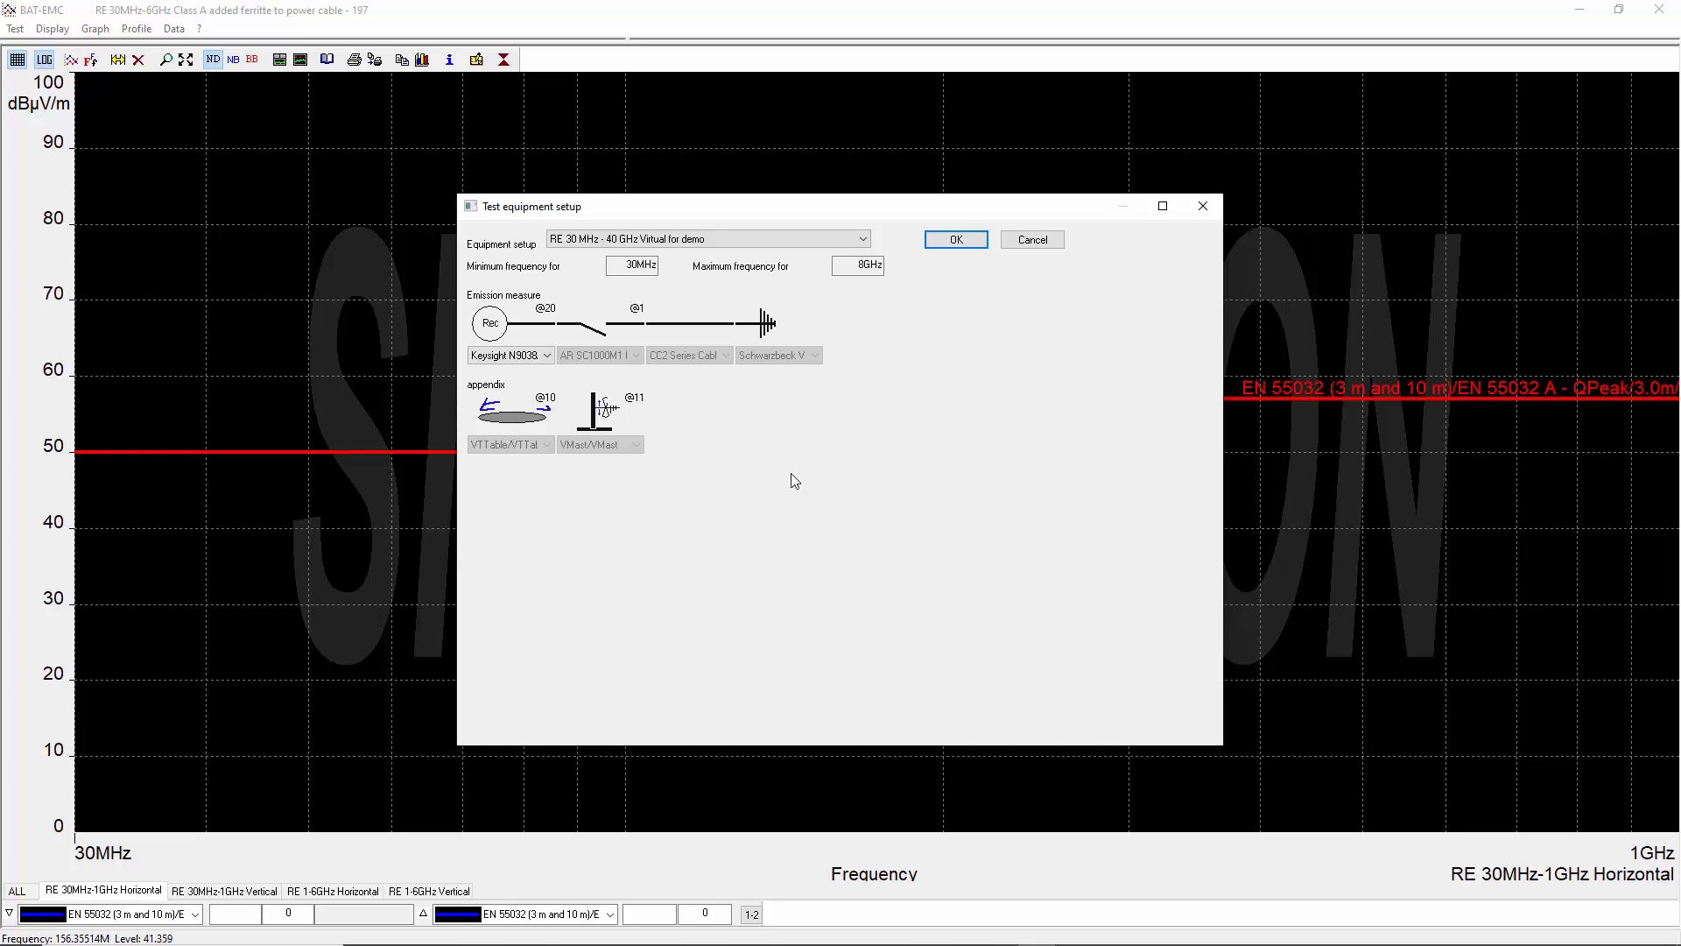
- Select the Keysight N9038A-544 MXE receiver in the test equipment setup and confirm it
left_click(534, 355)
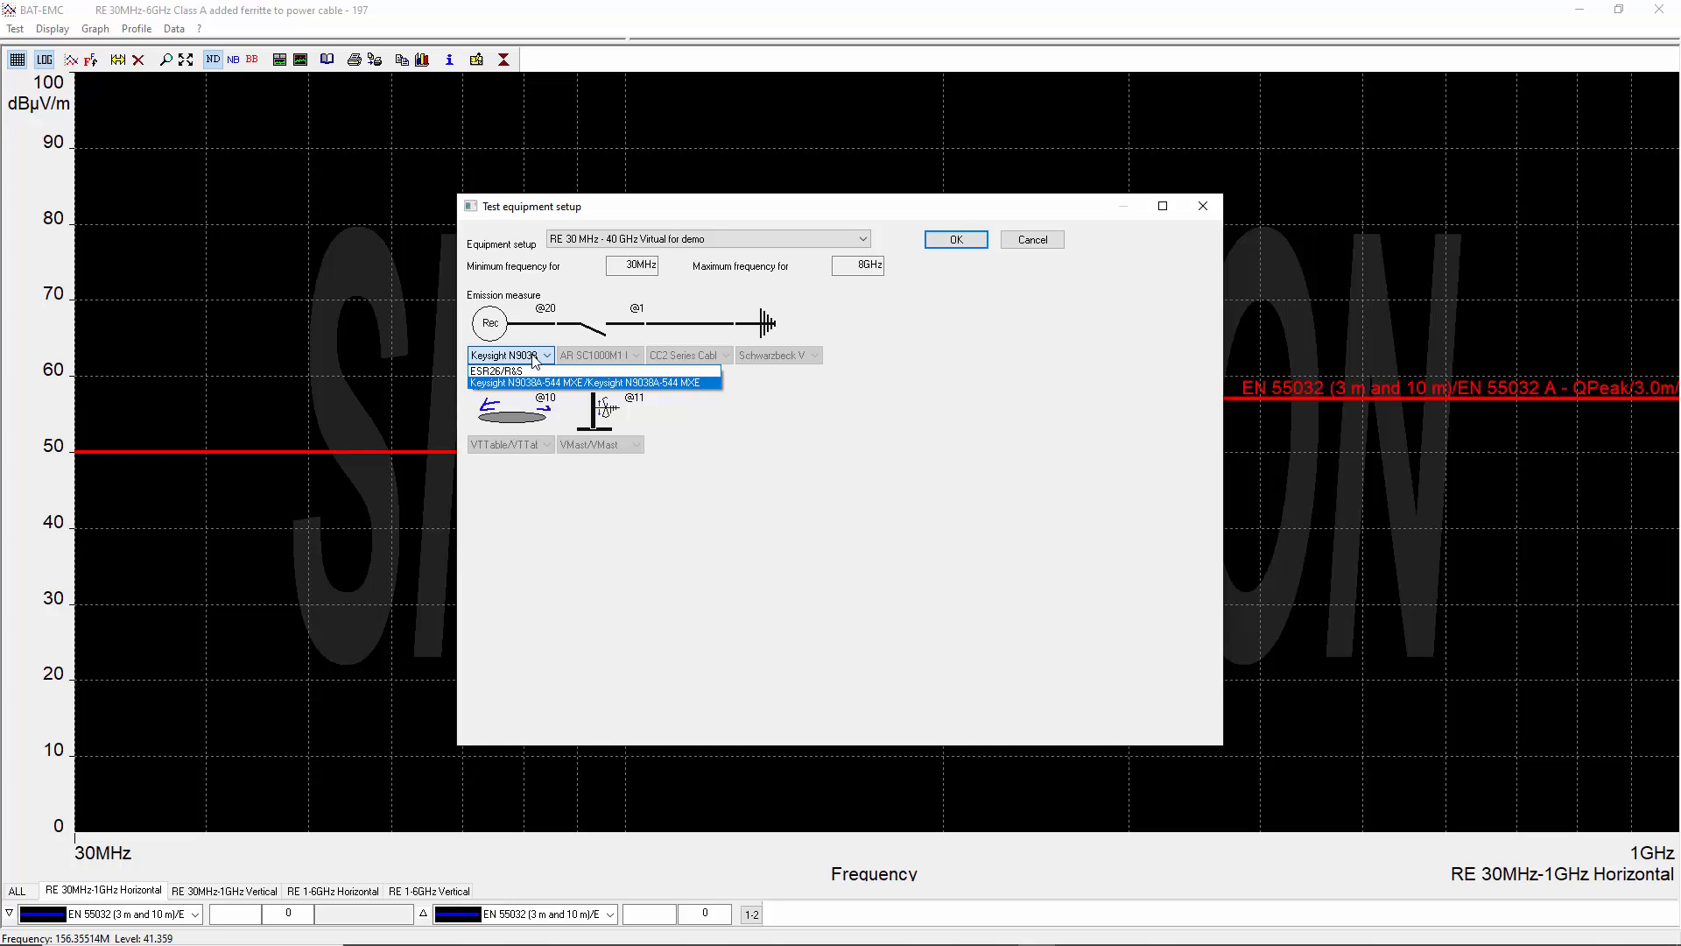
left_click(555, 384)
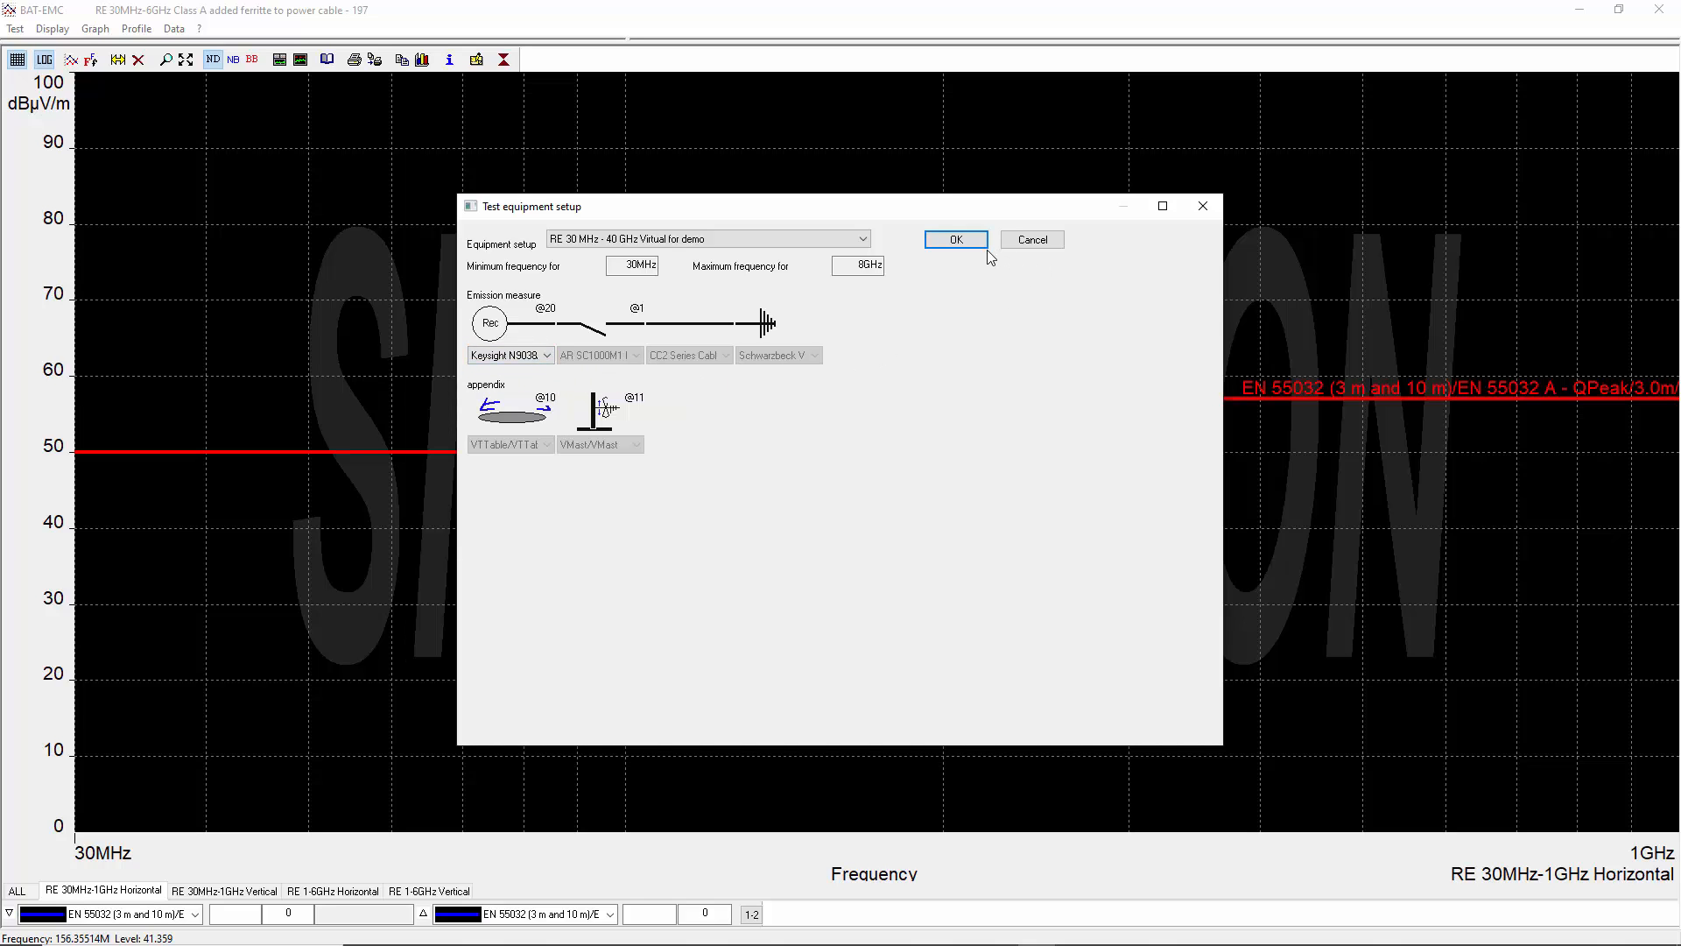
left_click(961, 242)
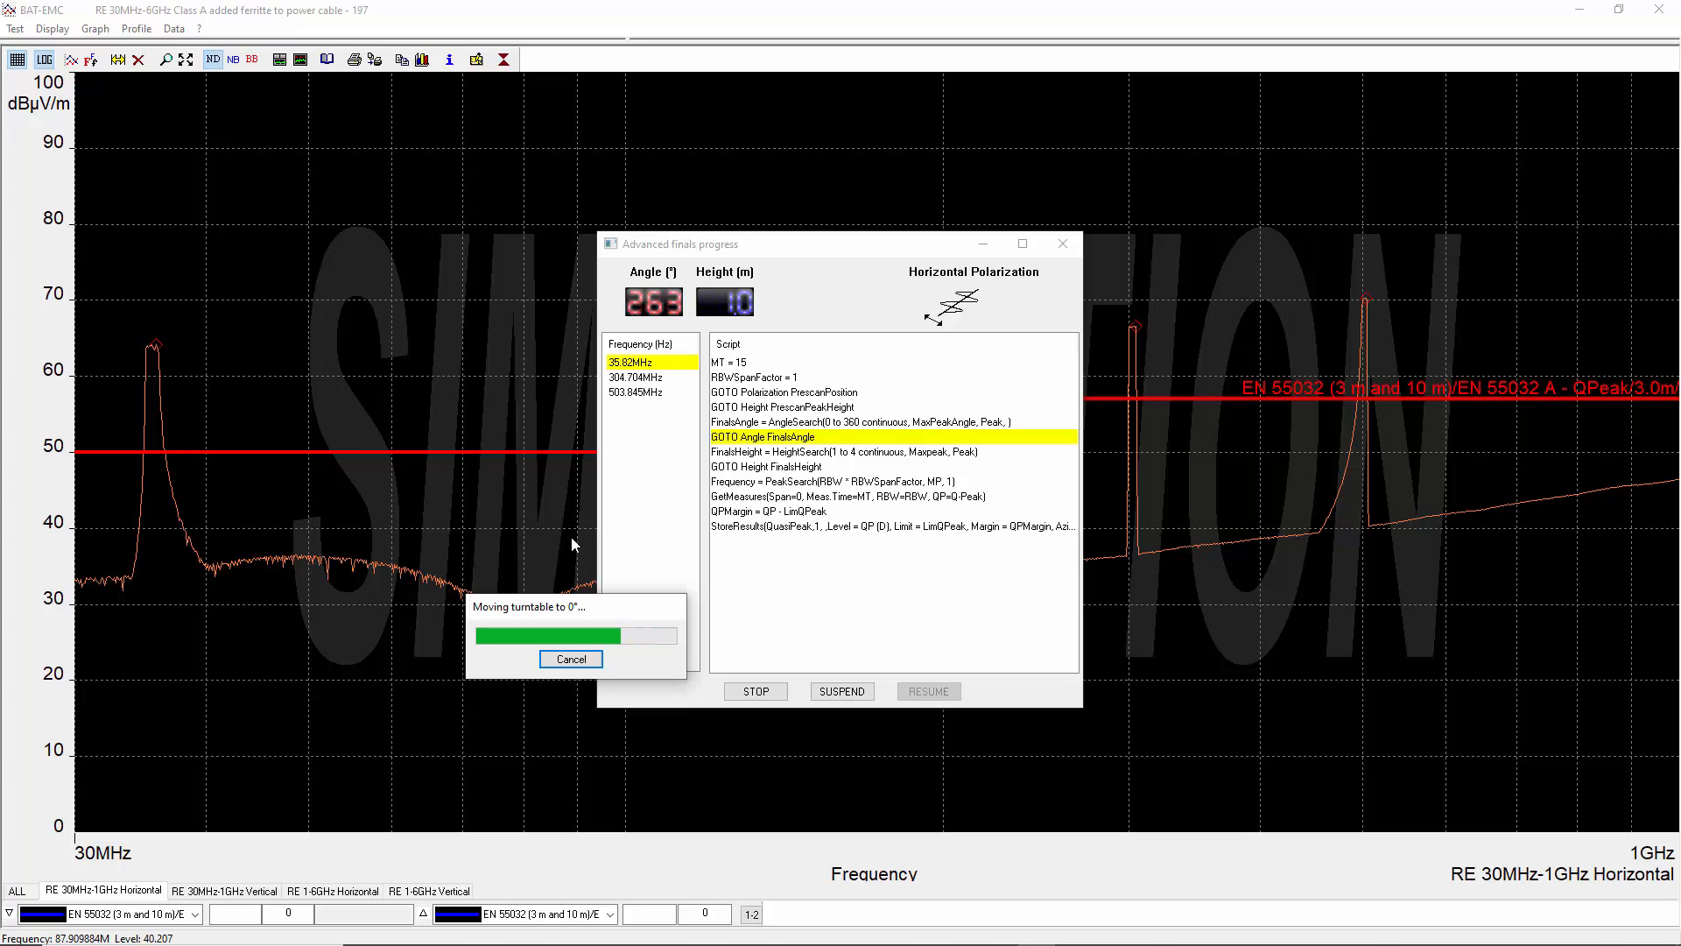
- Stop the running simulated ferrite test and exit its measurement window without ending the test
left_click(578, 663)
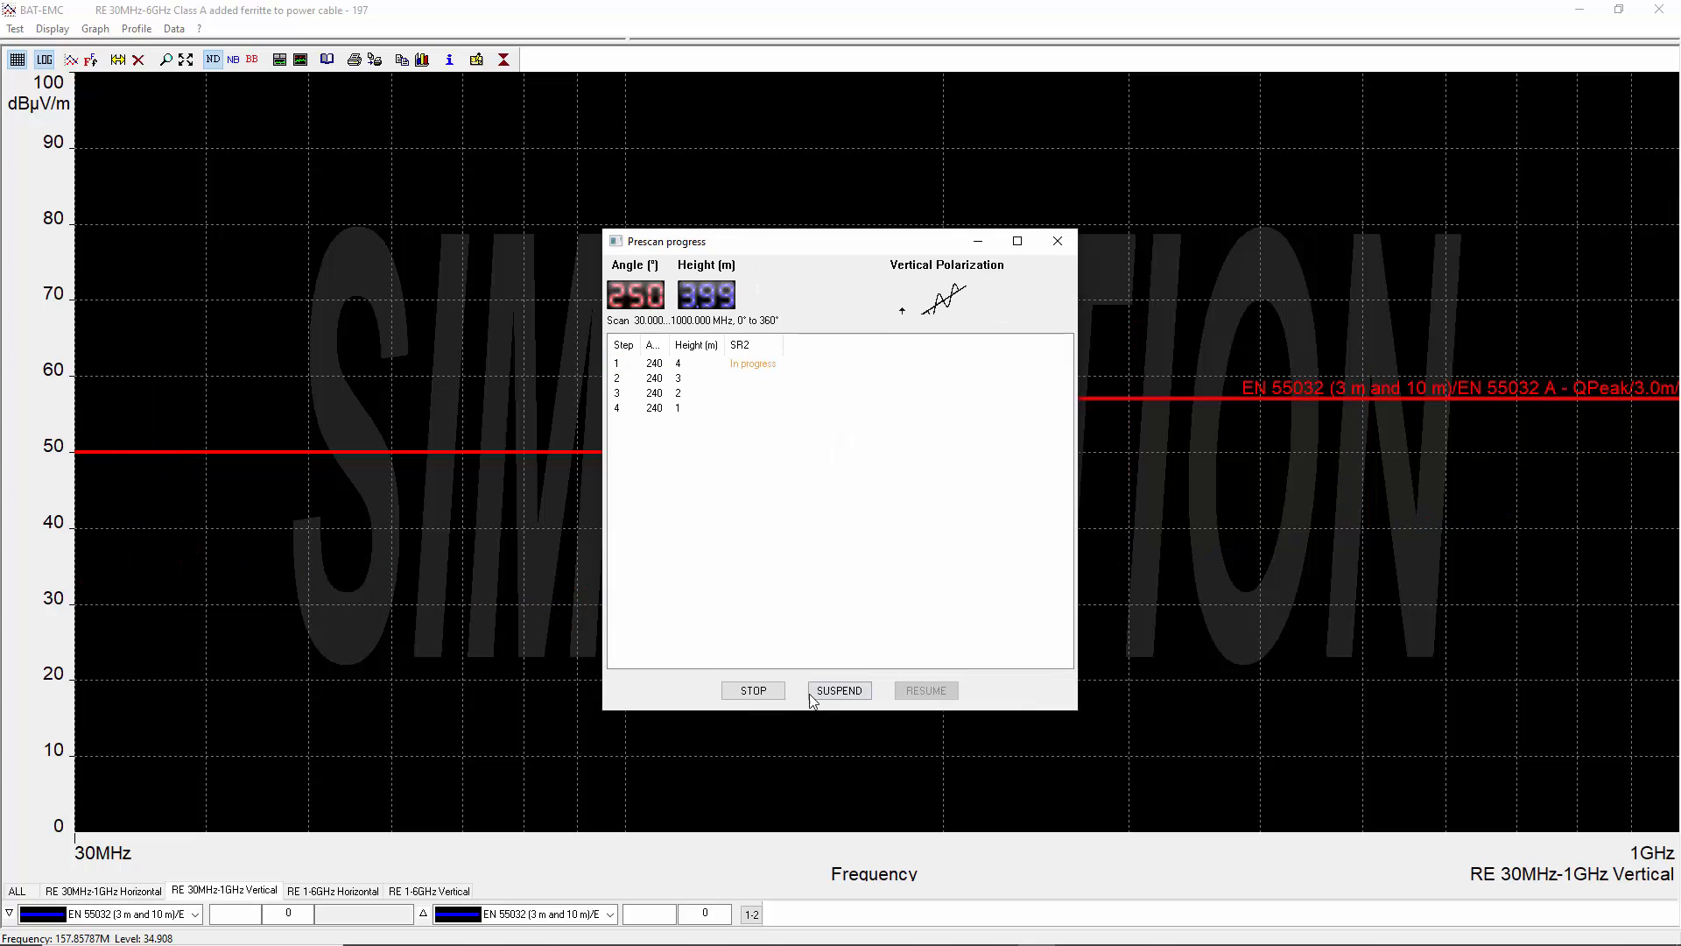
left_click(756, 691)
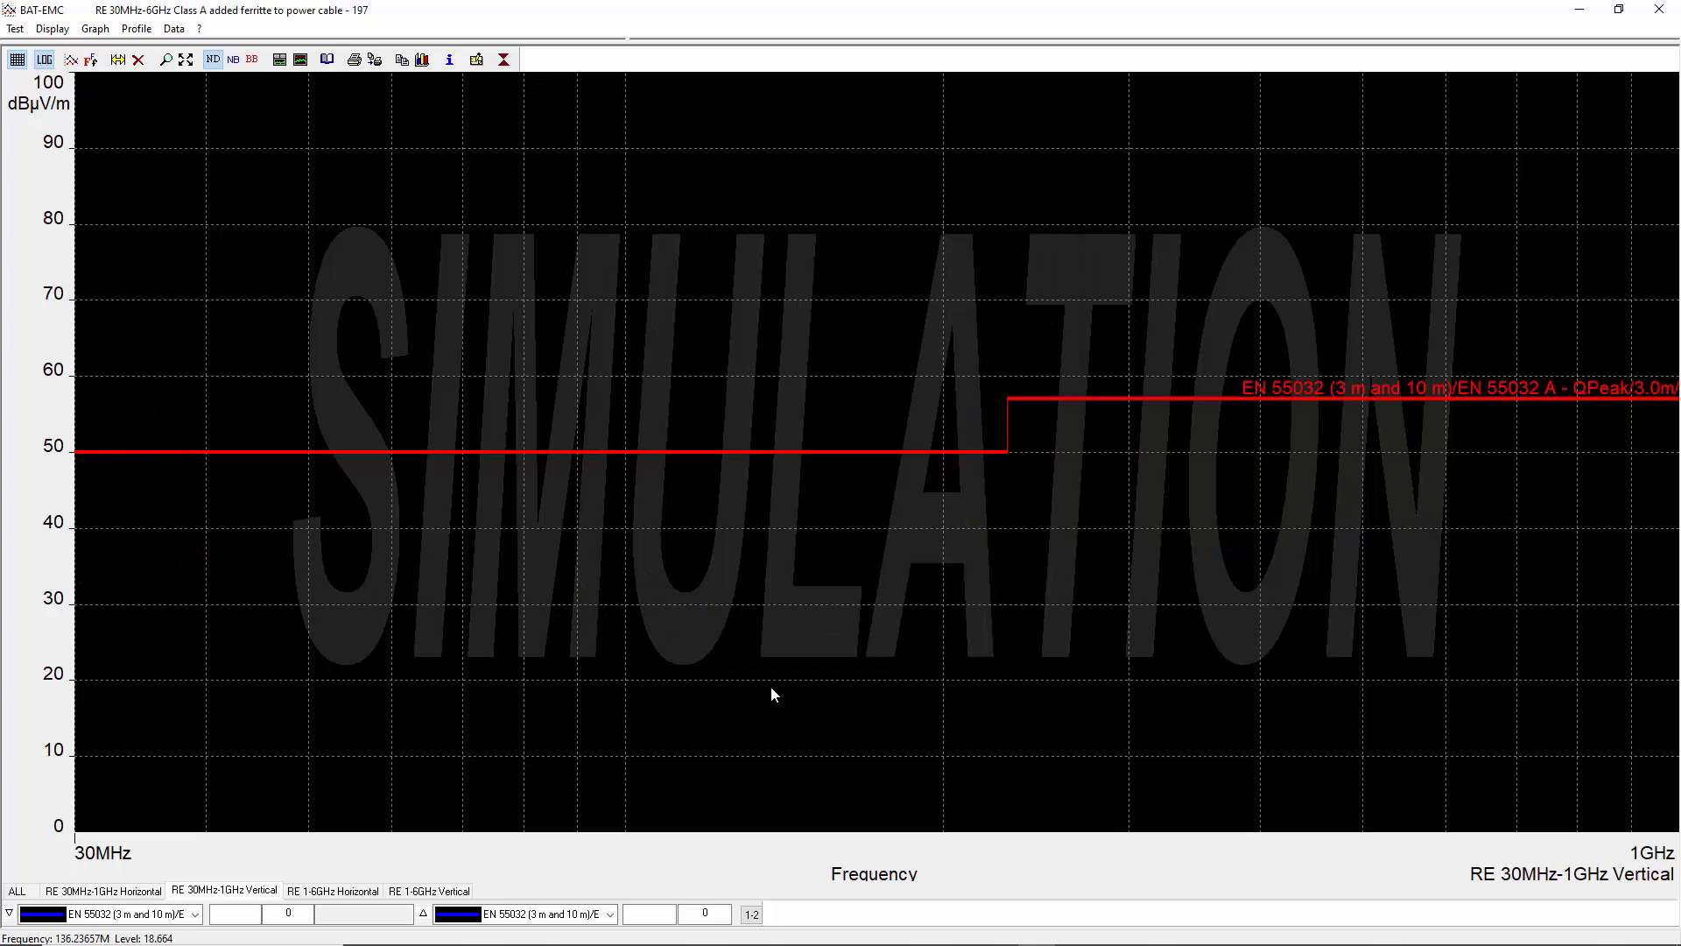
left_click(1660, 11)
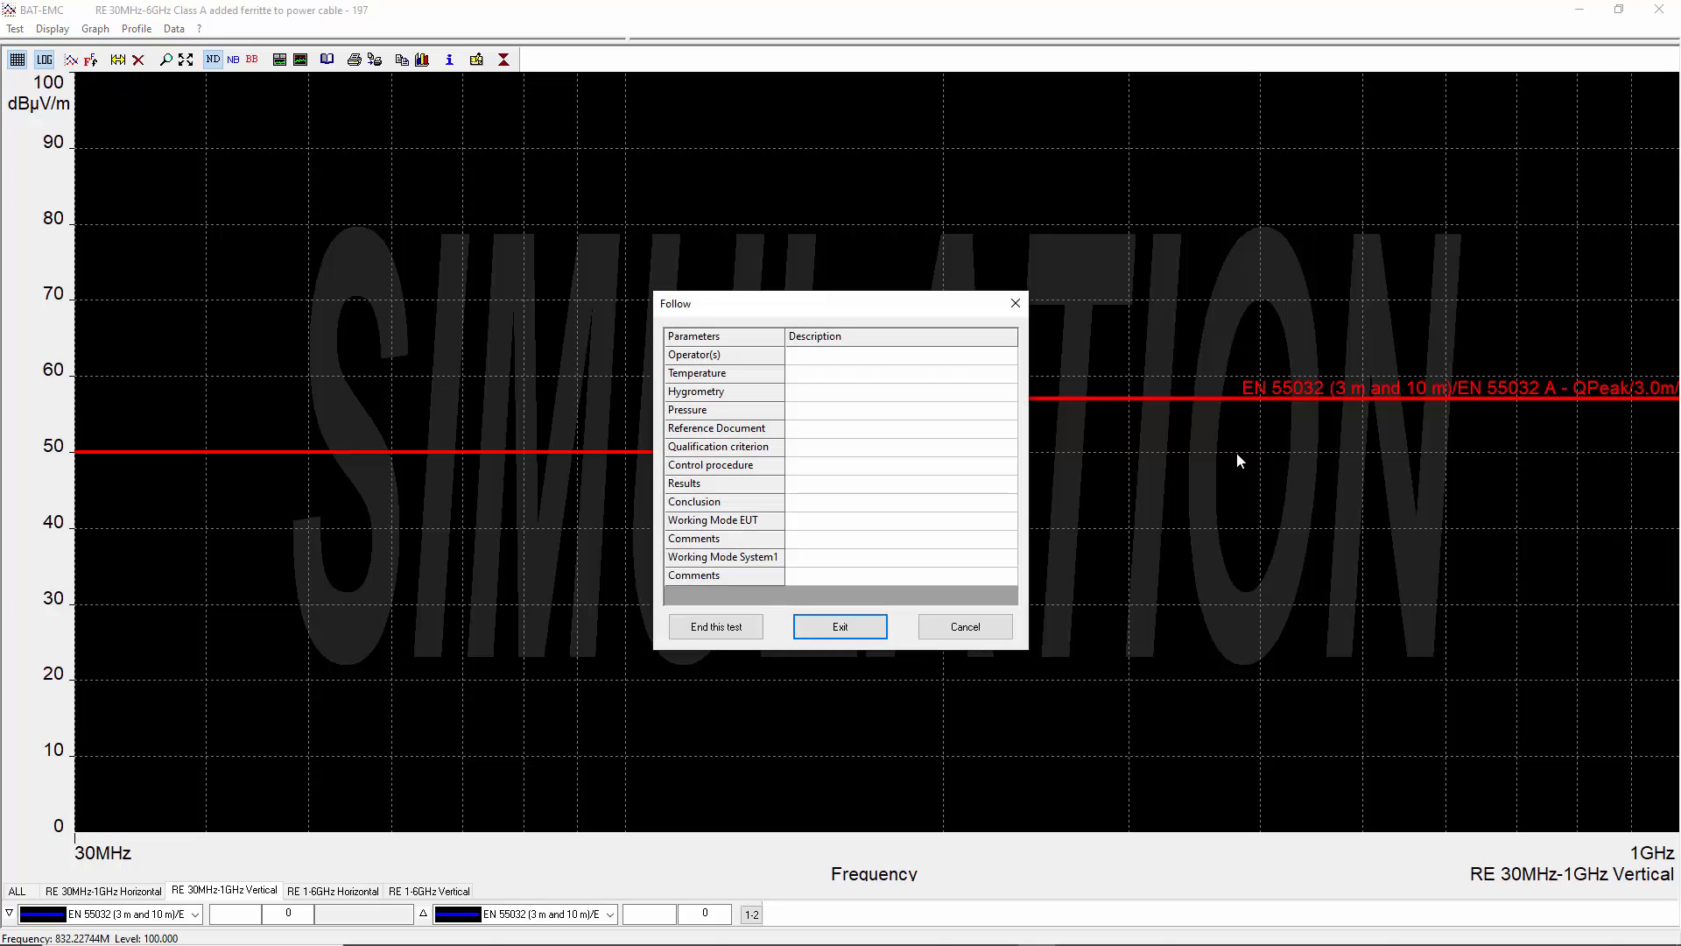
left_click(838, 627)
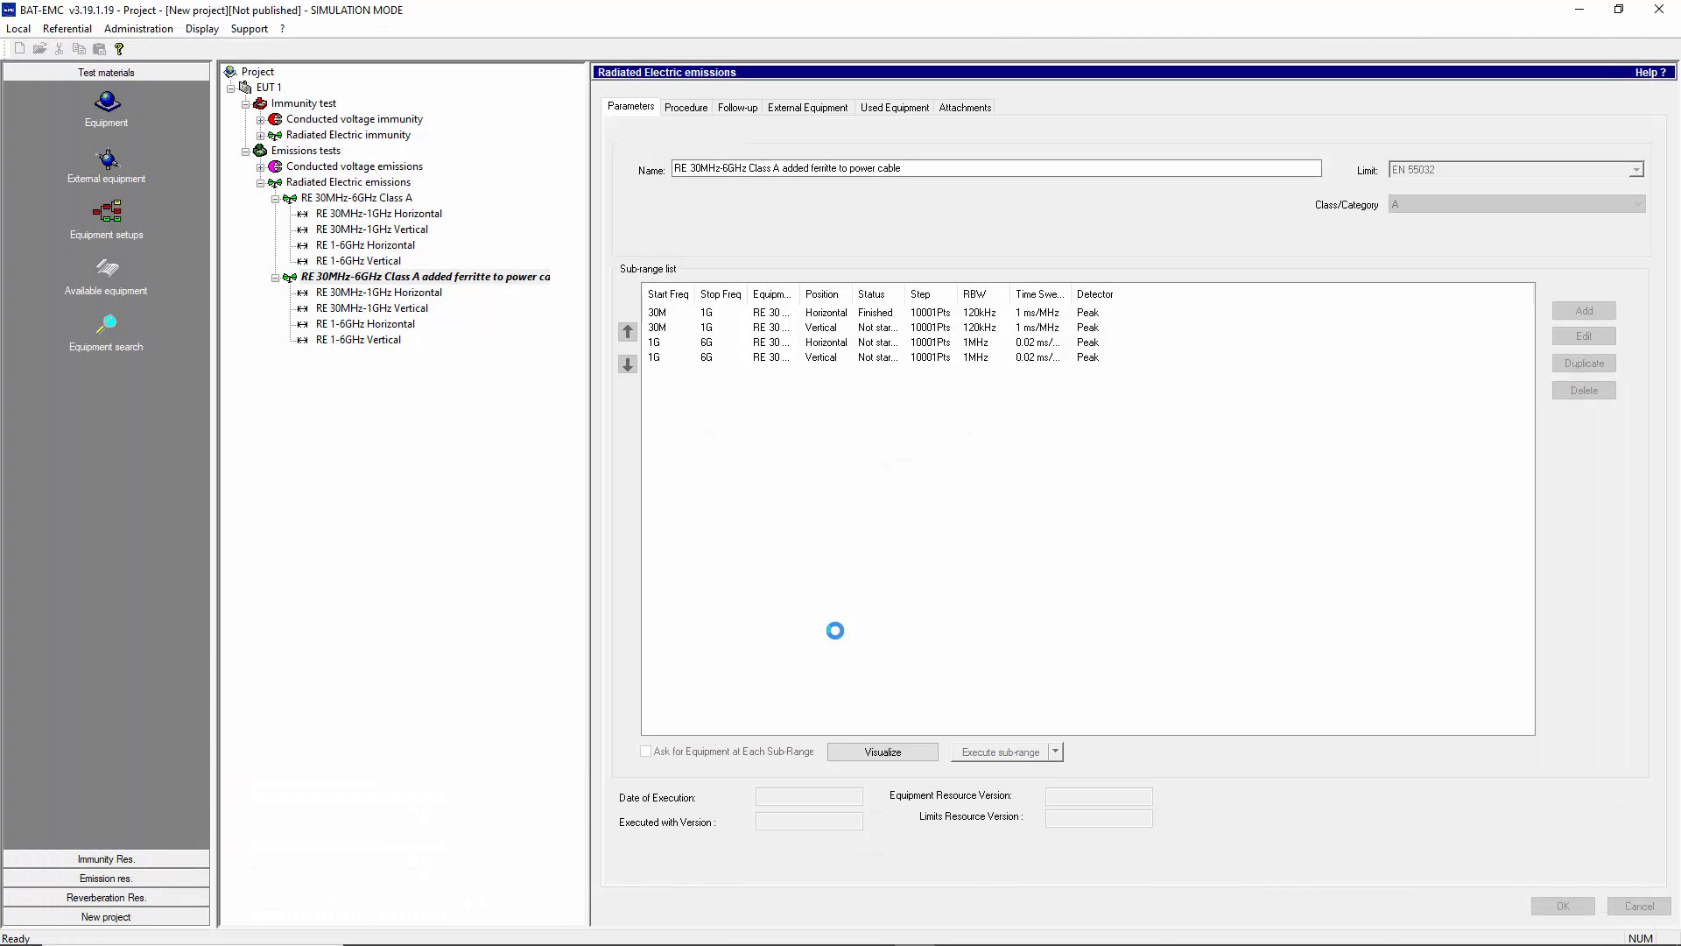
- Open the results of the original RE 30MHz-6GHz Class A test and switch its display between graph-only and three views
left_click(370, 198)
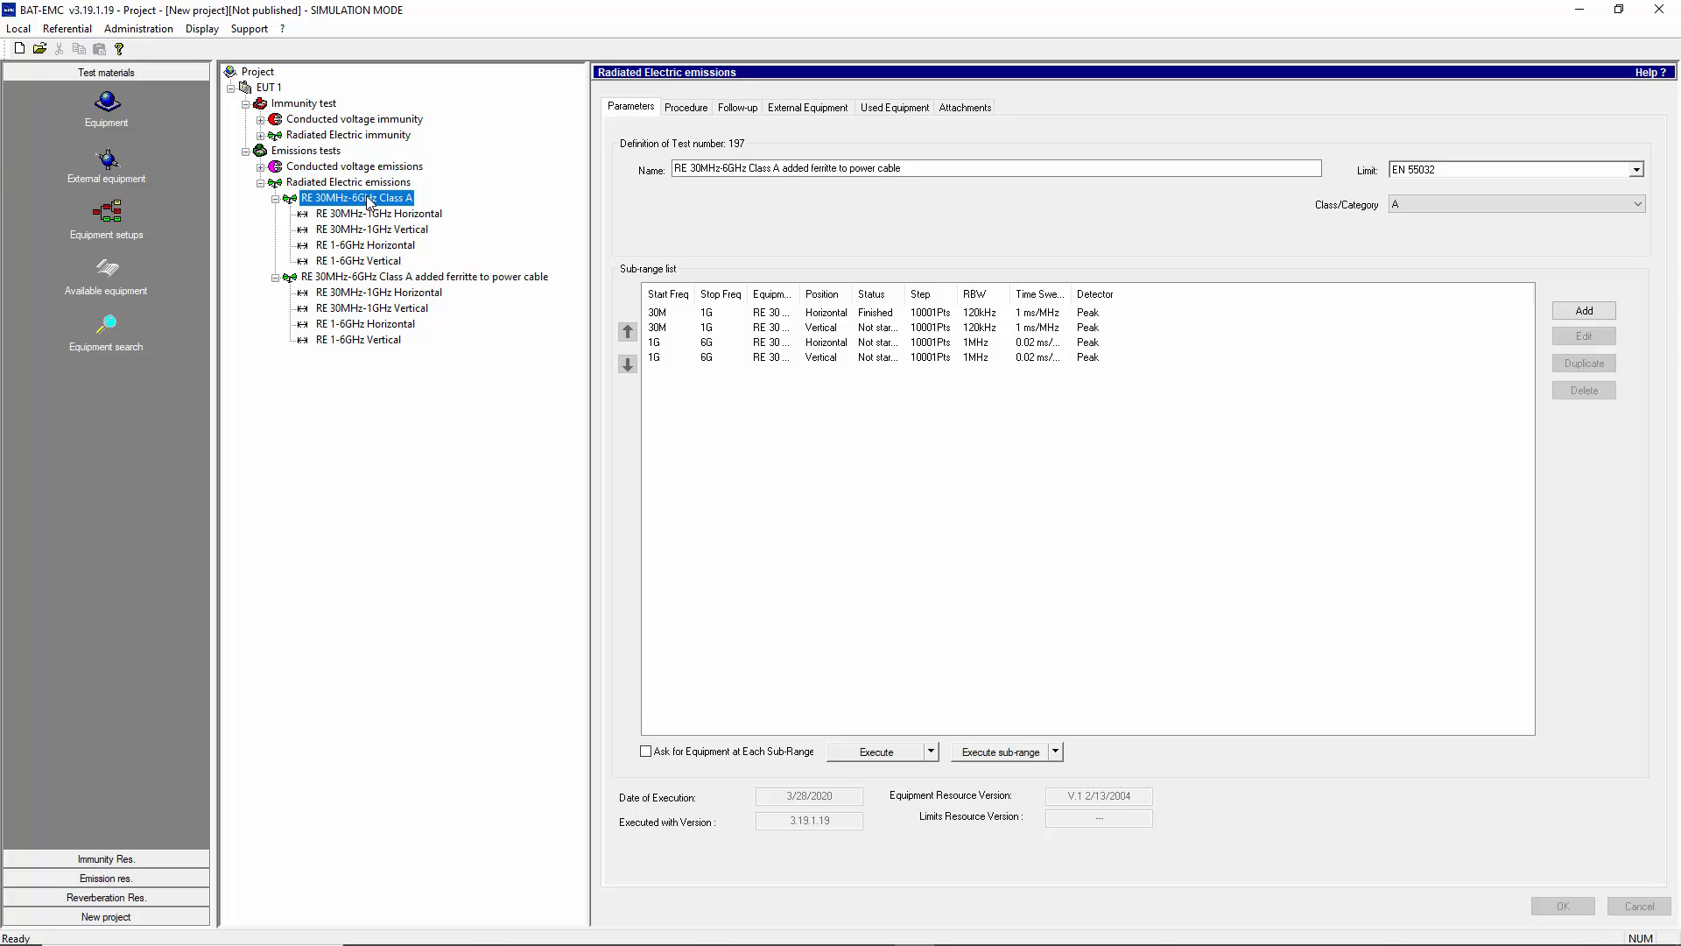
left_click(854, 753)
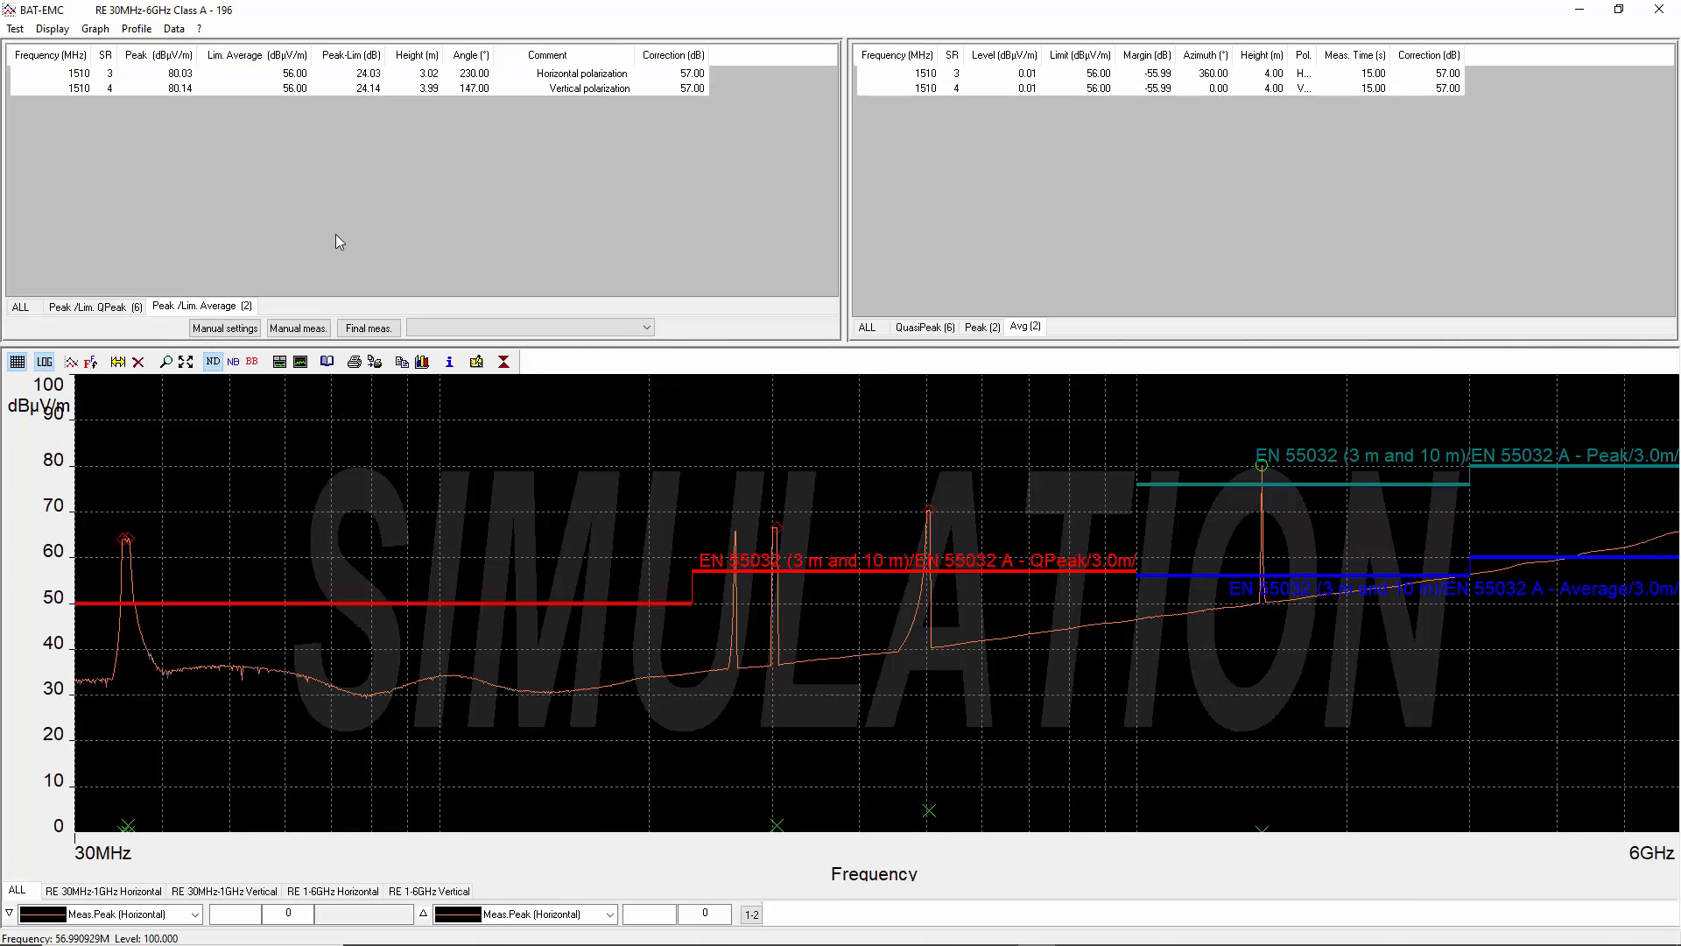
left_click(53, 30)
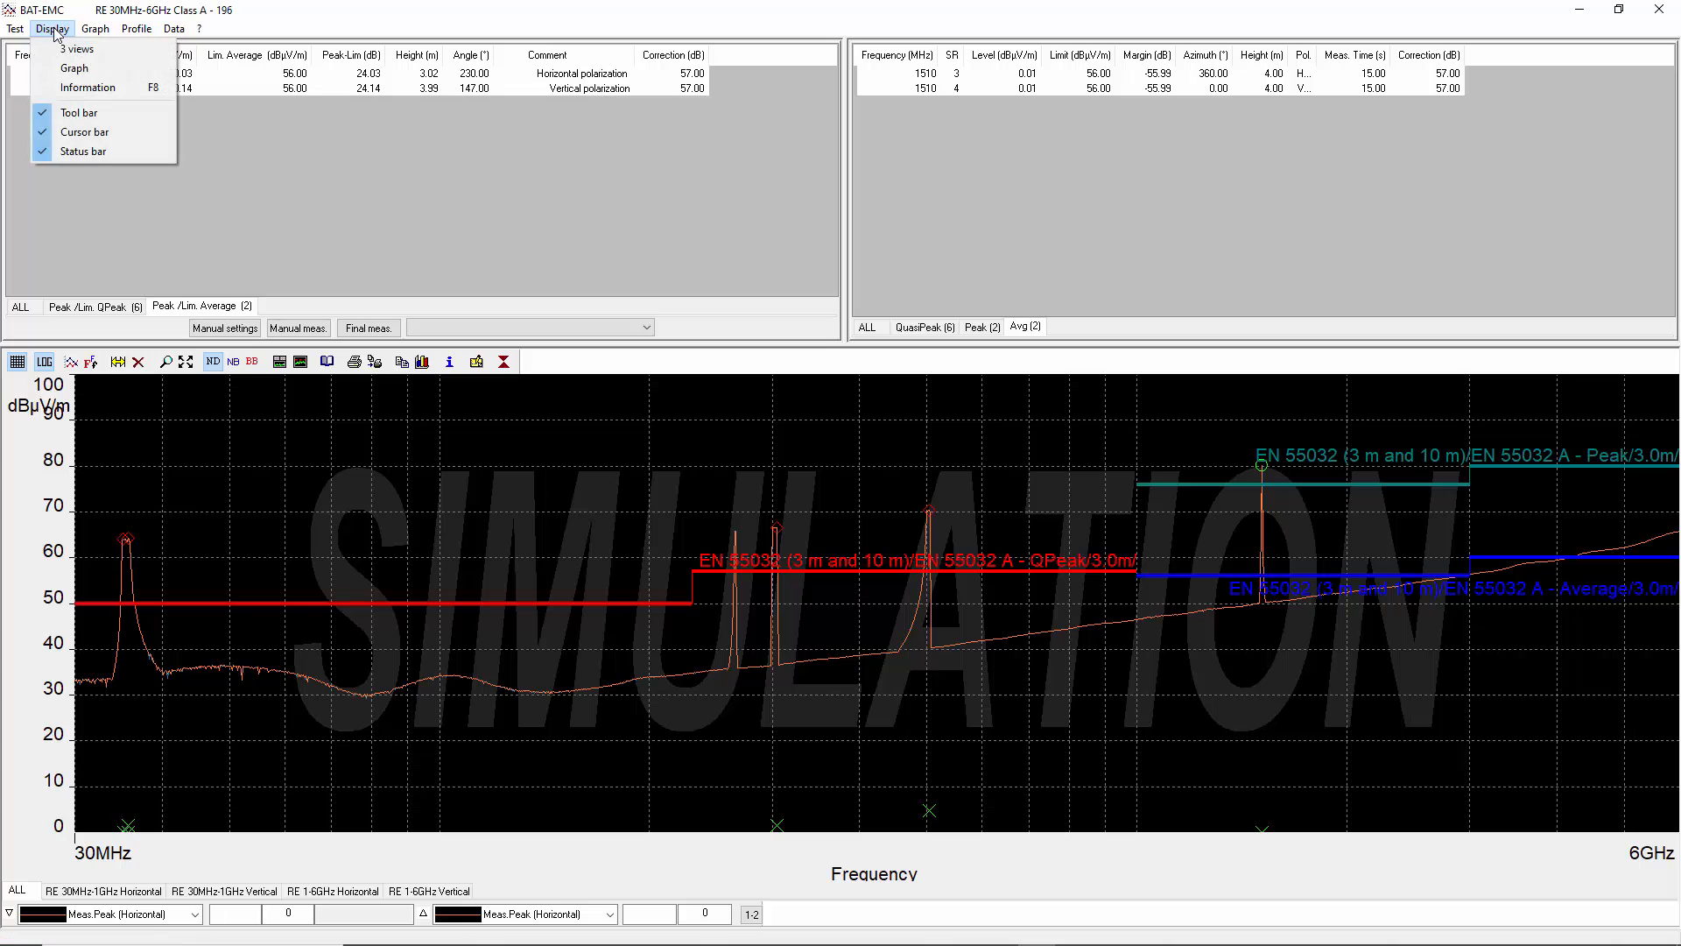
left_click(59, 45)
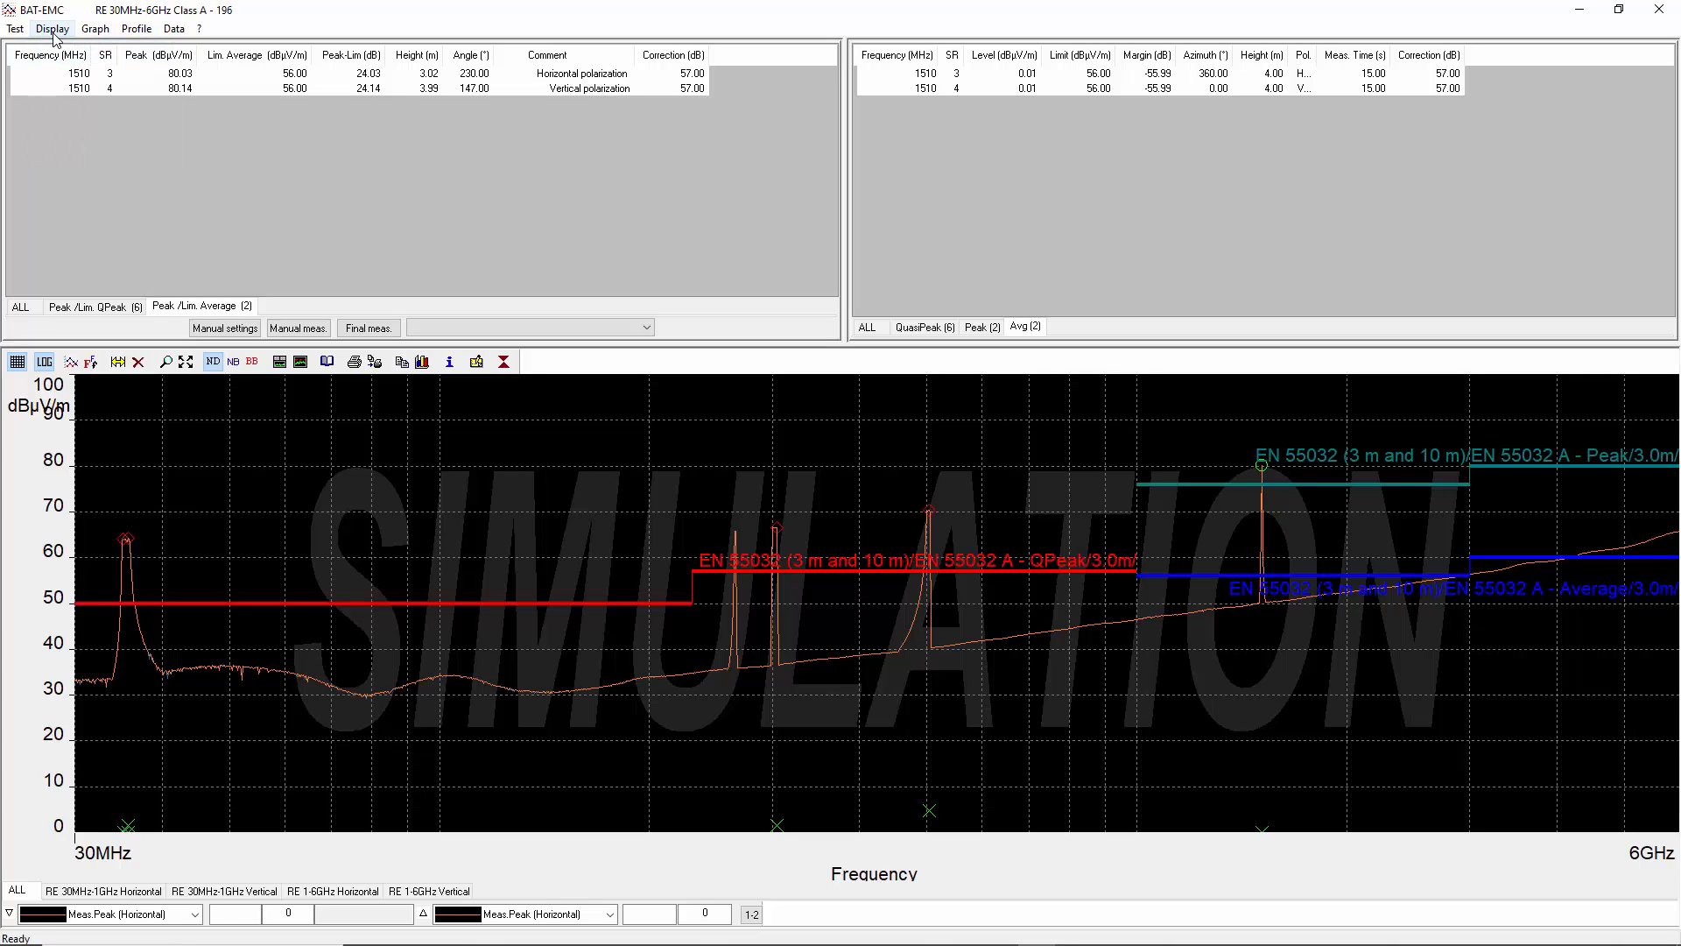
left_click(53, 33)
left_click(56, 67)
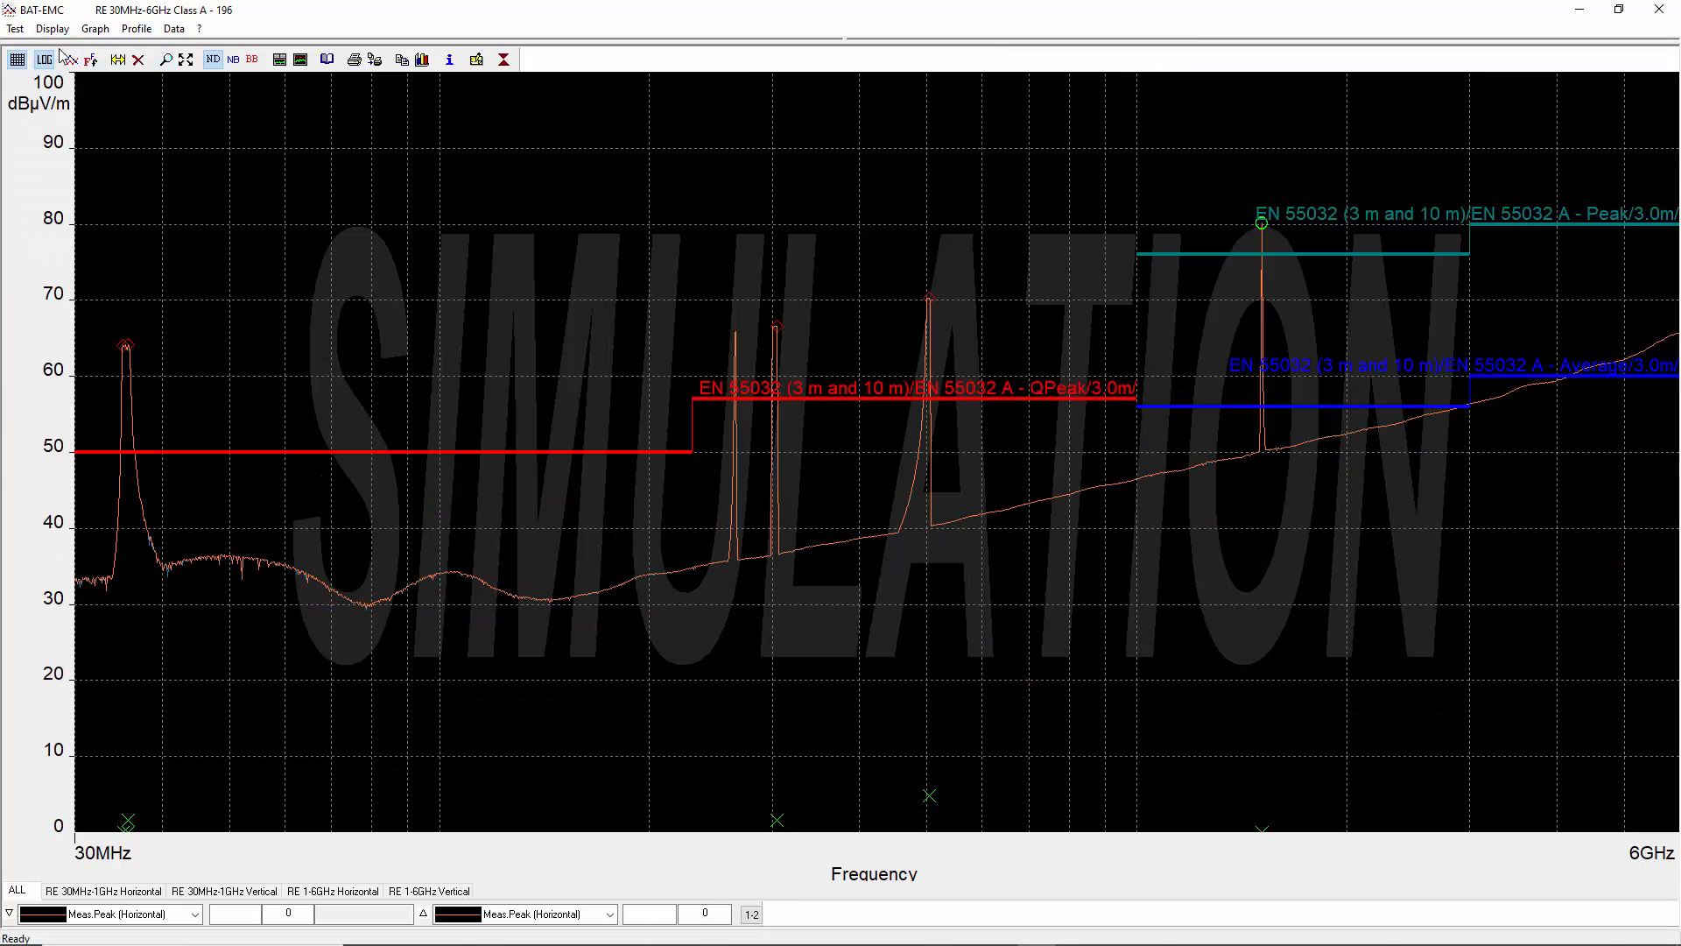
left_click(52, 30)
left_click(60, 48)
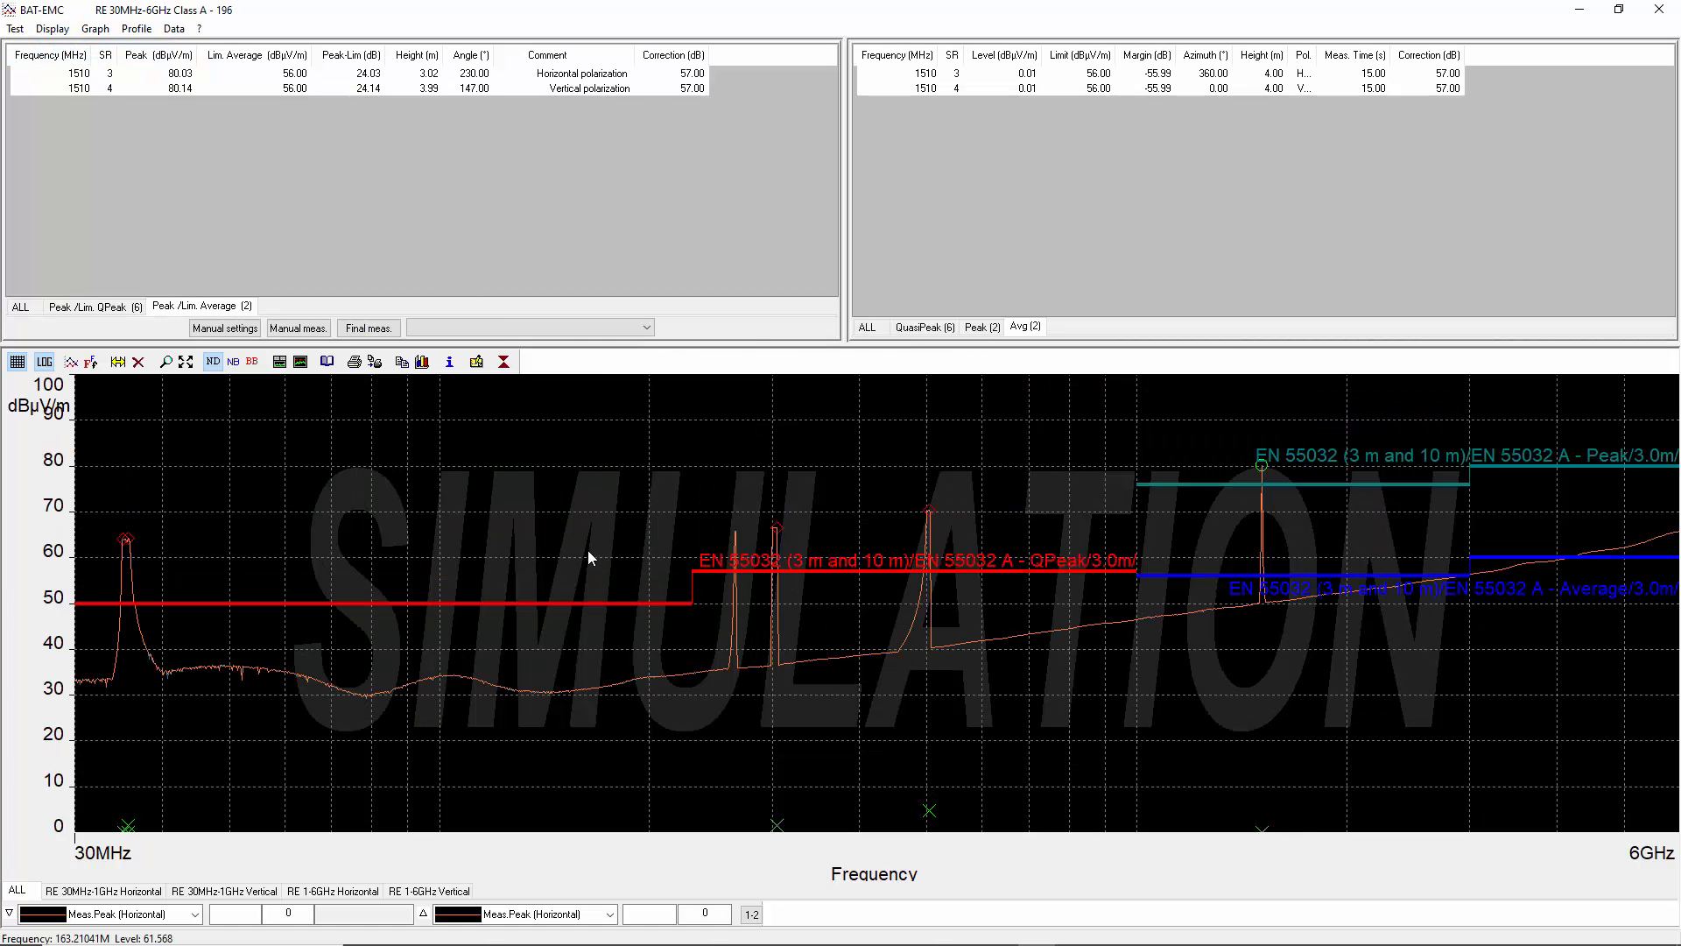
- Browse the result tables of the original test through their ALL, QPeak, Average, QuasiPeak, Peak and Avg views
left_click(24, 306)
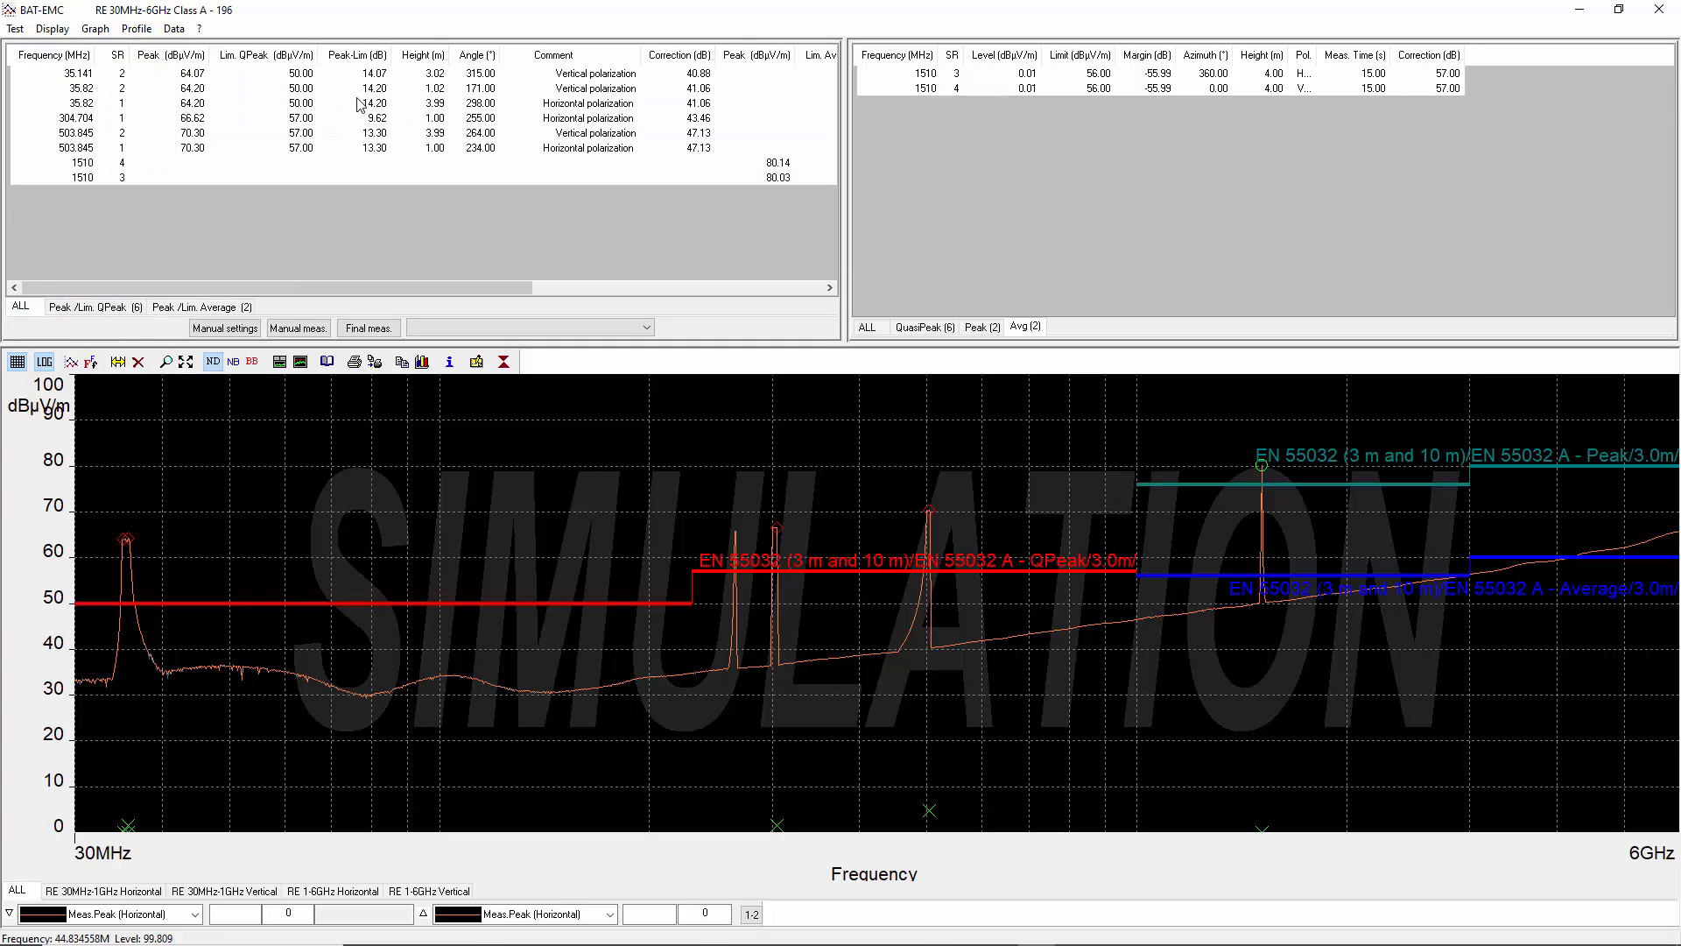
left_click(117, 311)
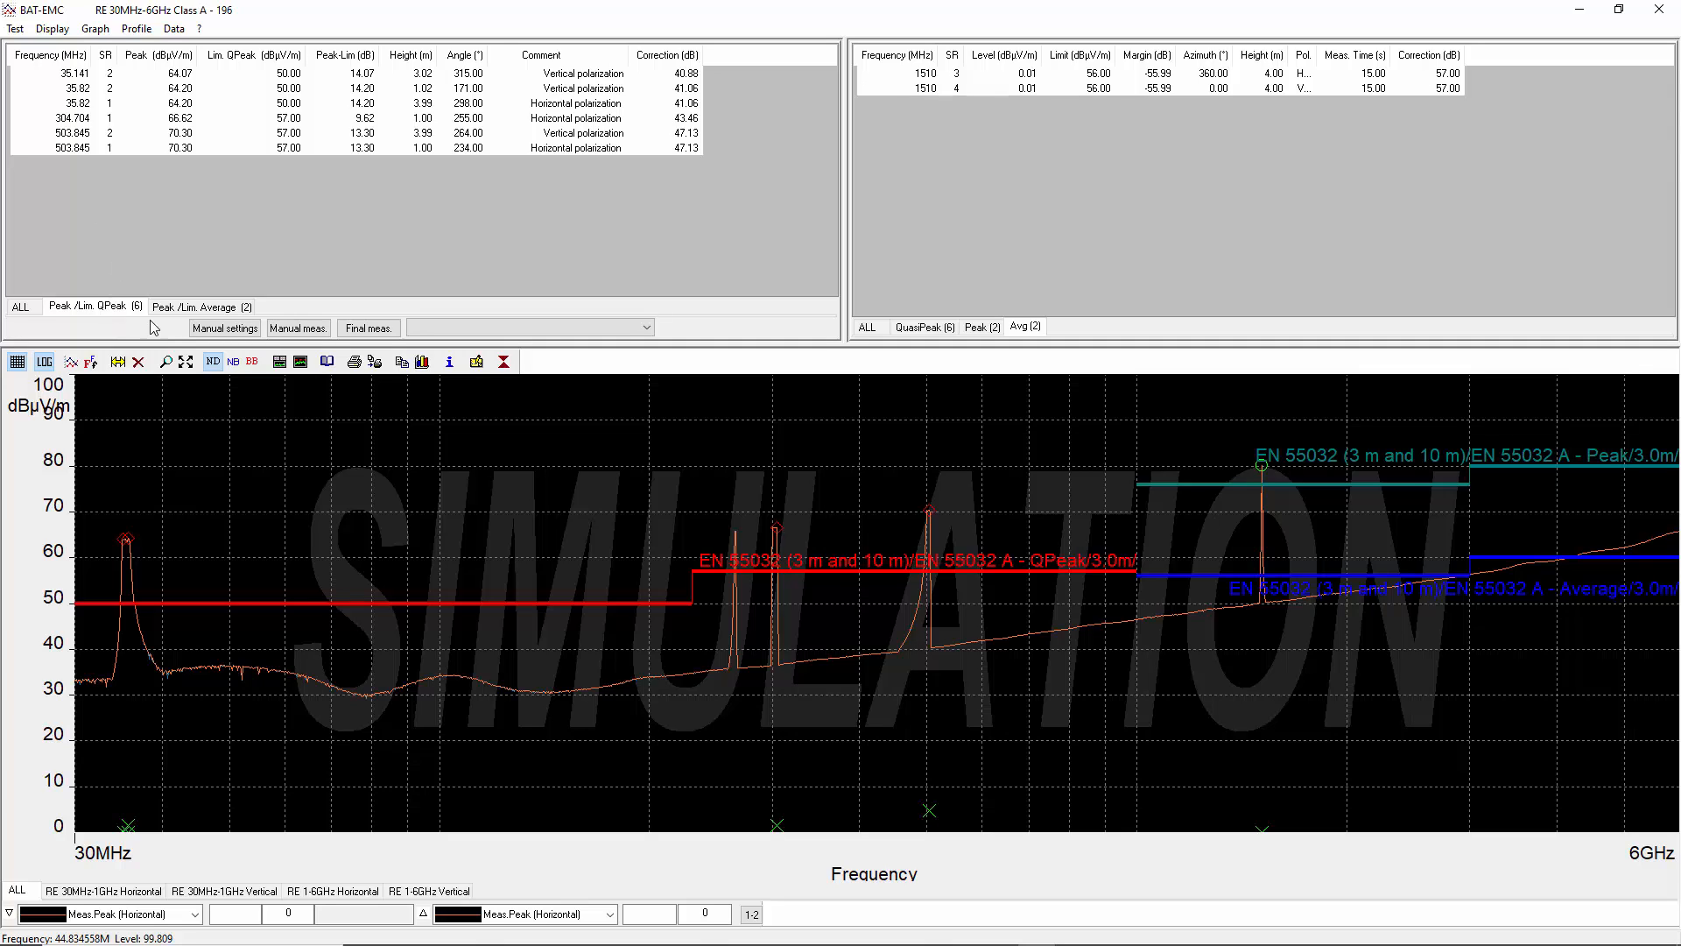
left_click(178, 309)
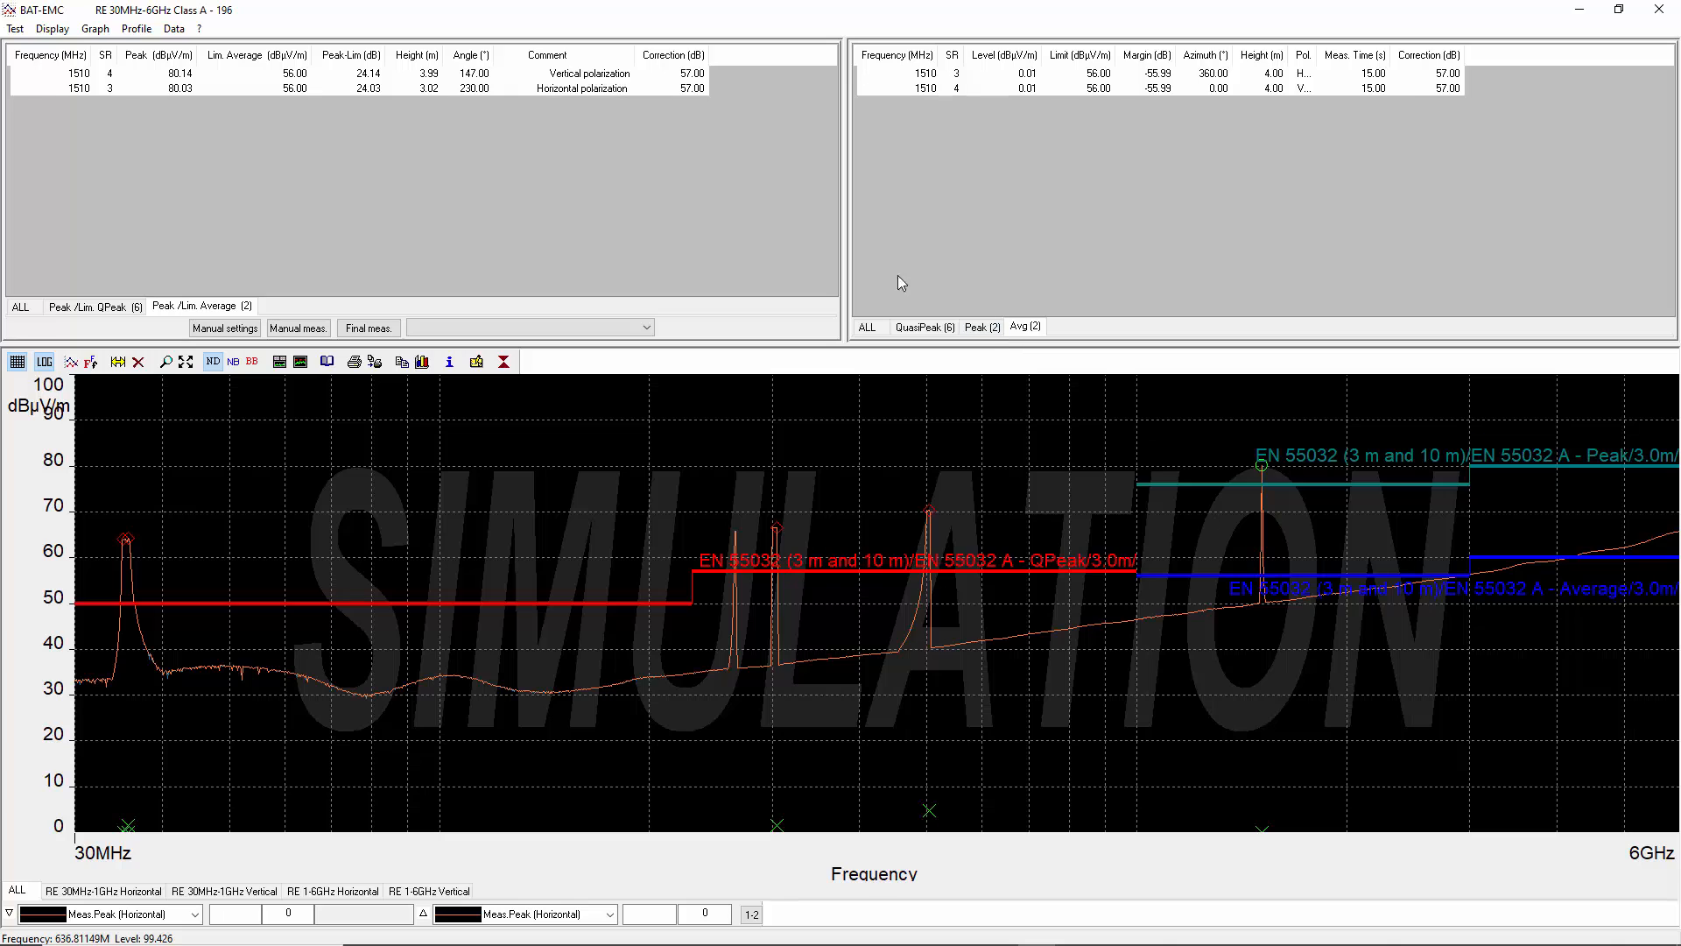
left_click(864, 331)
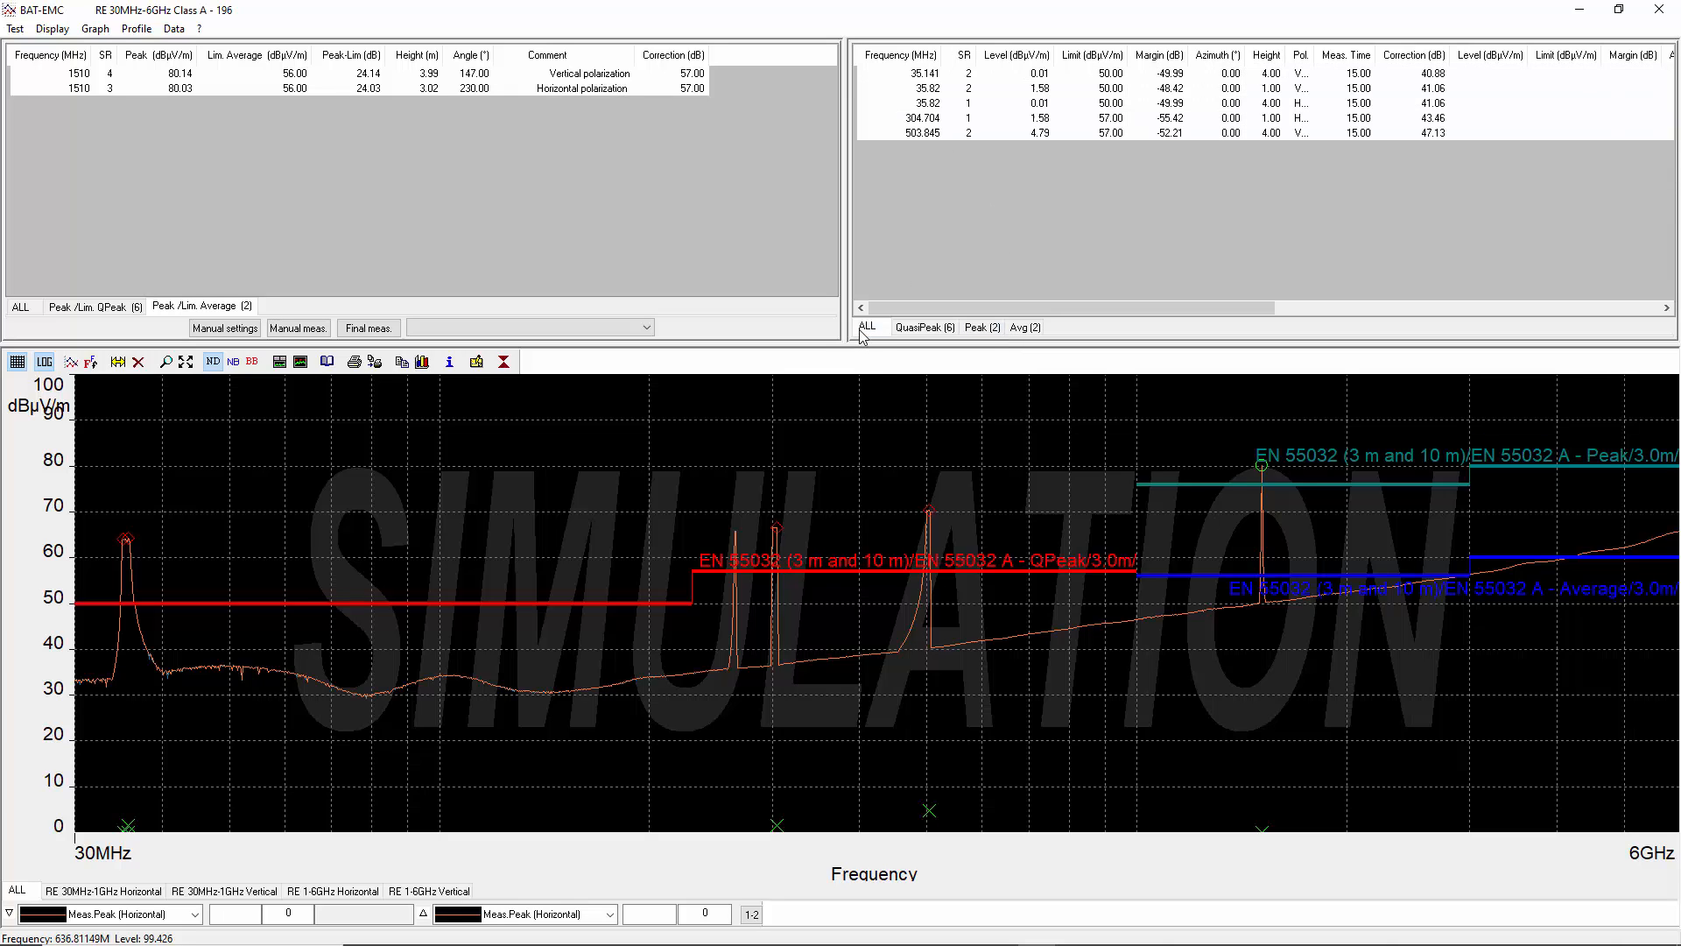
left_click(911, 331)
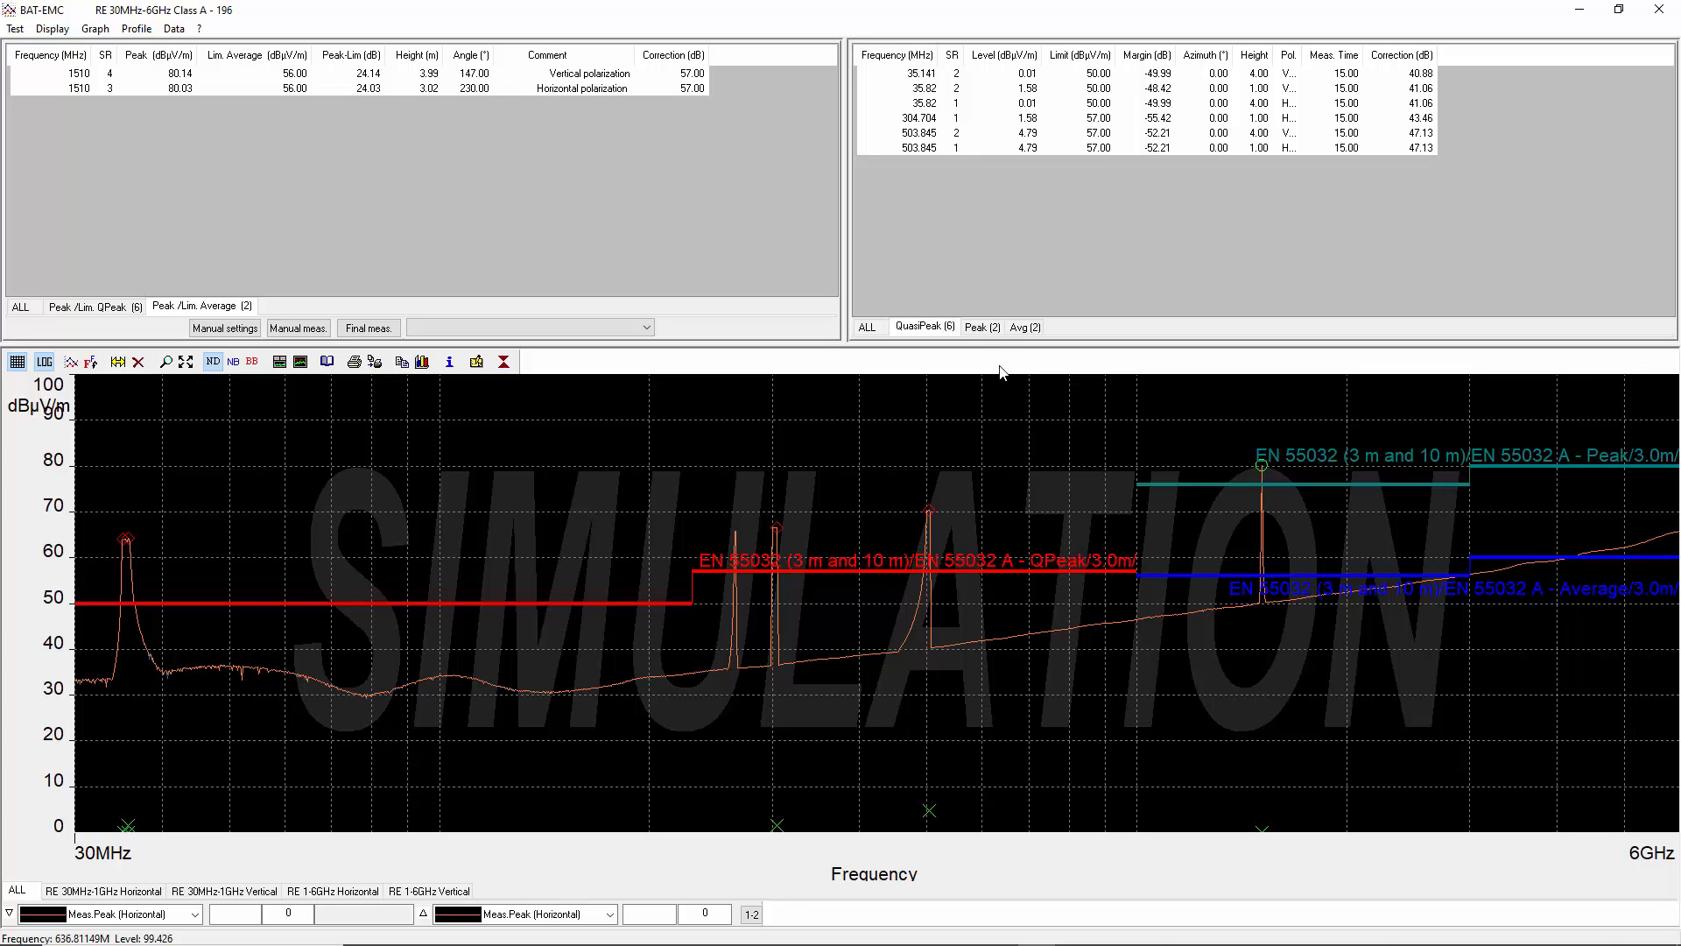
left_click(977, 325)
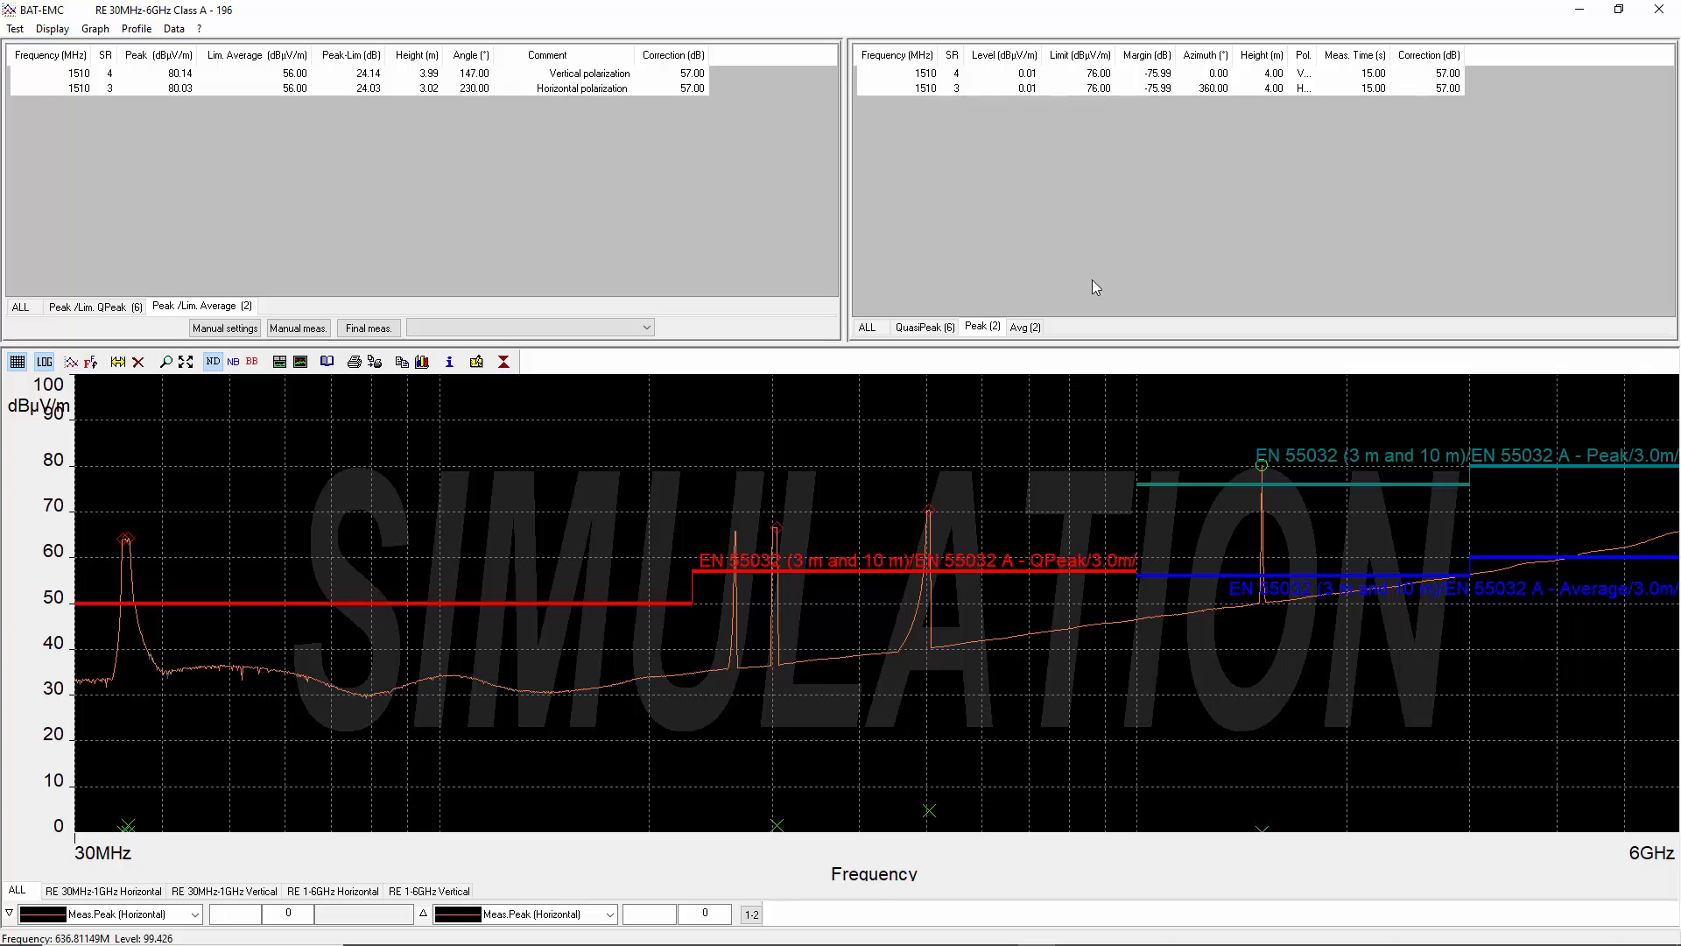
left_click(1024, 329)
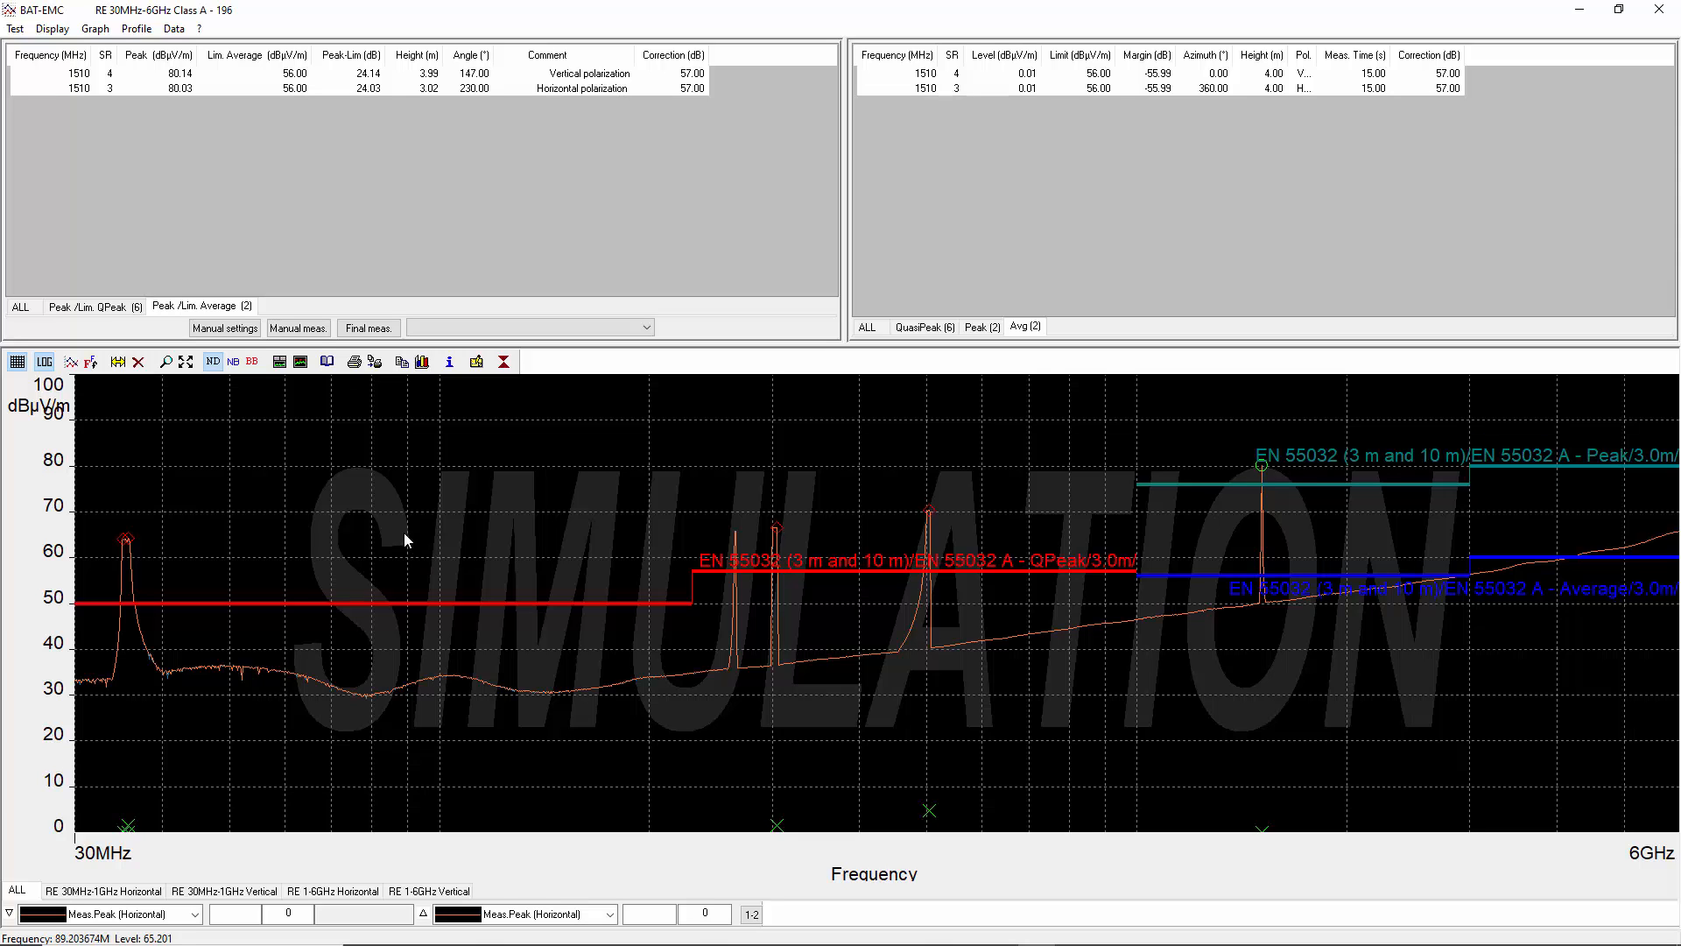
- Examine the graph options' visible limit, prescan, suspect and final curves without saving, and close the results window
left_click(71, 361)
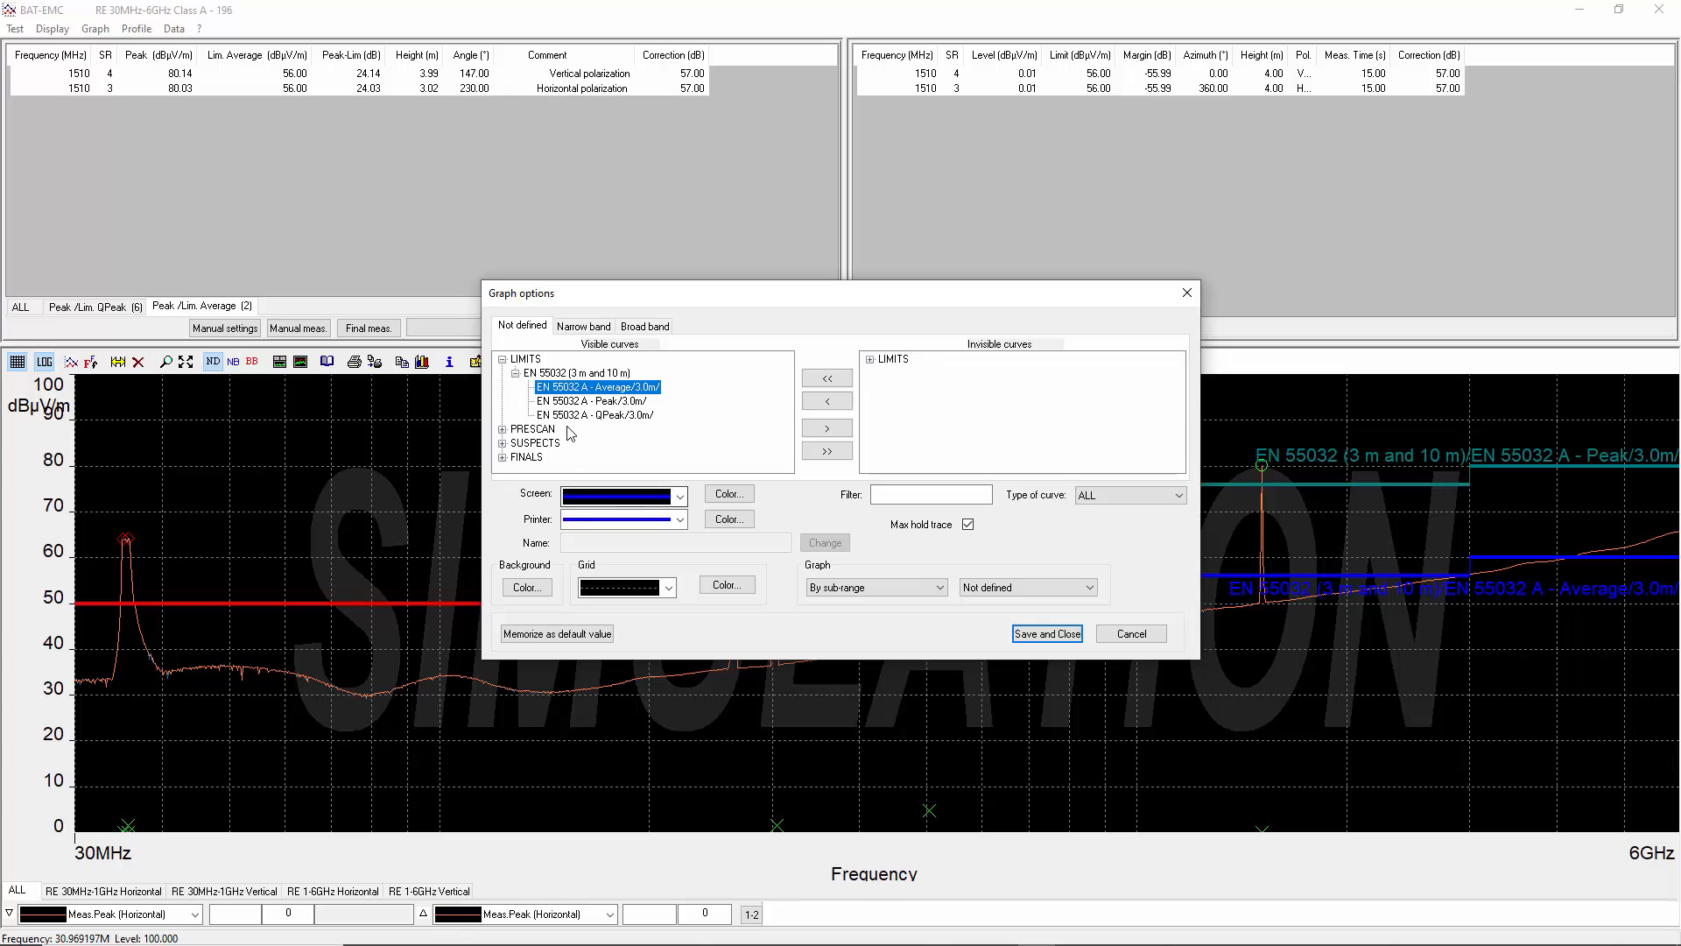
left_click(502, 429)
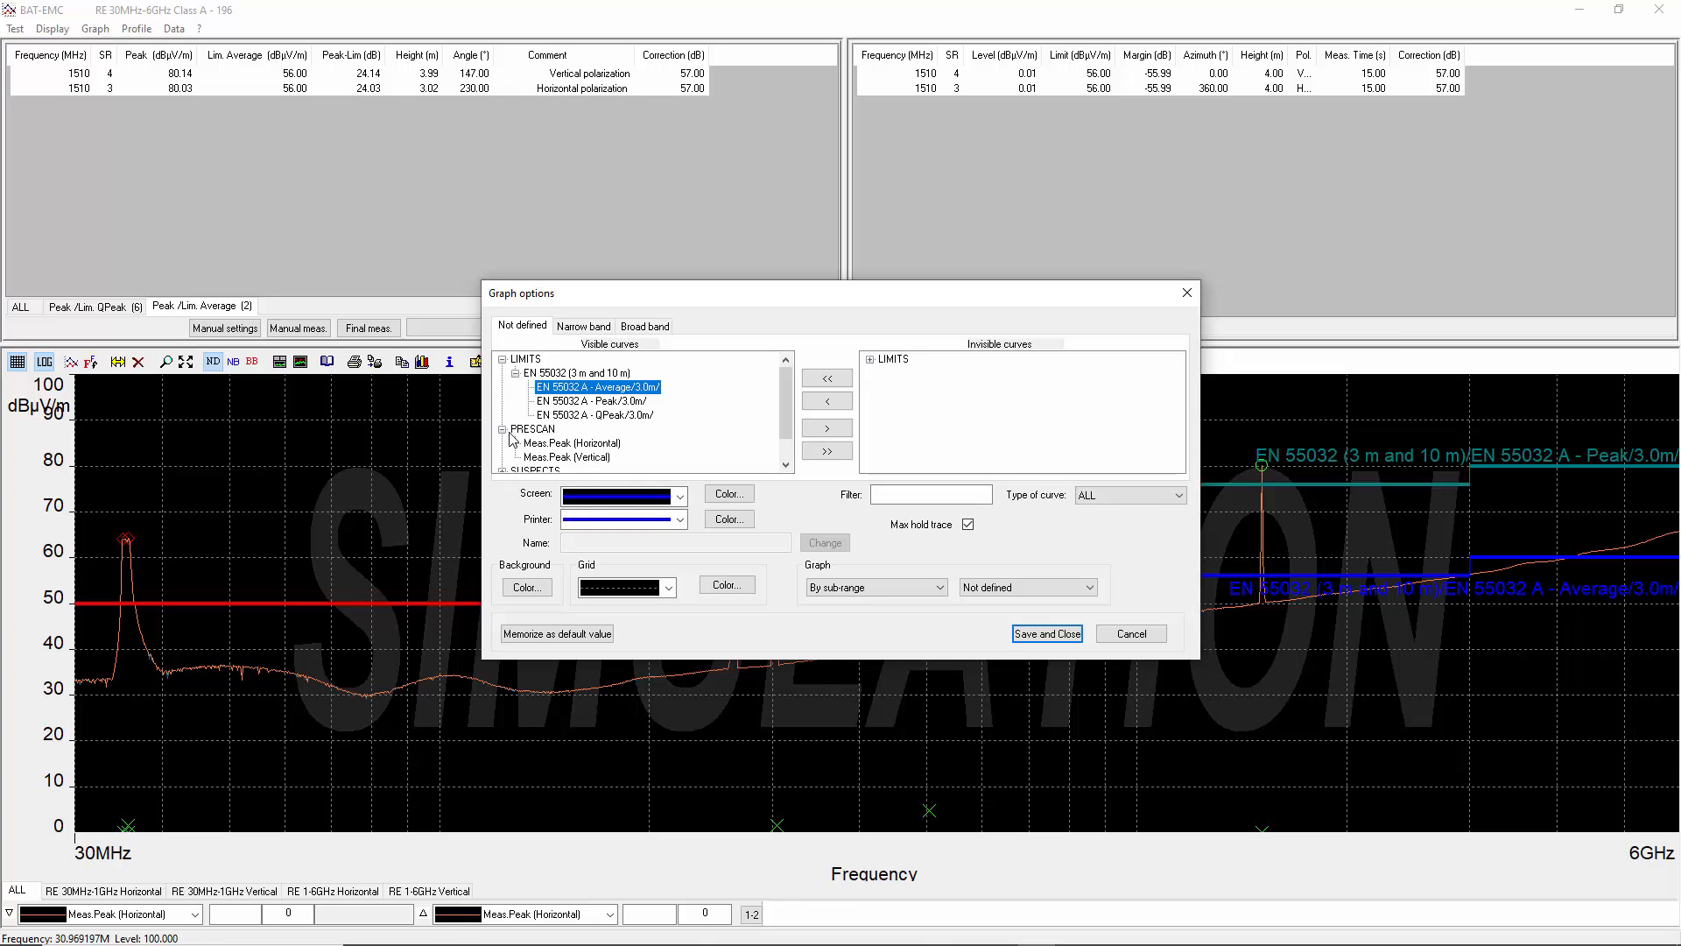
left_click(533, 444)
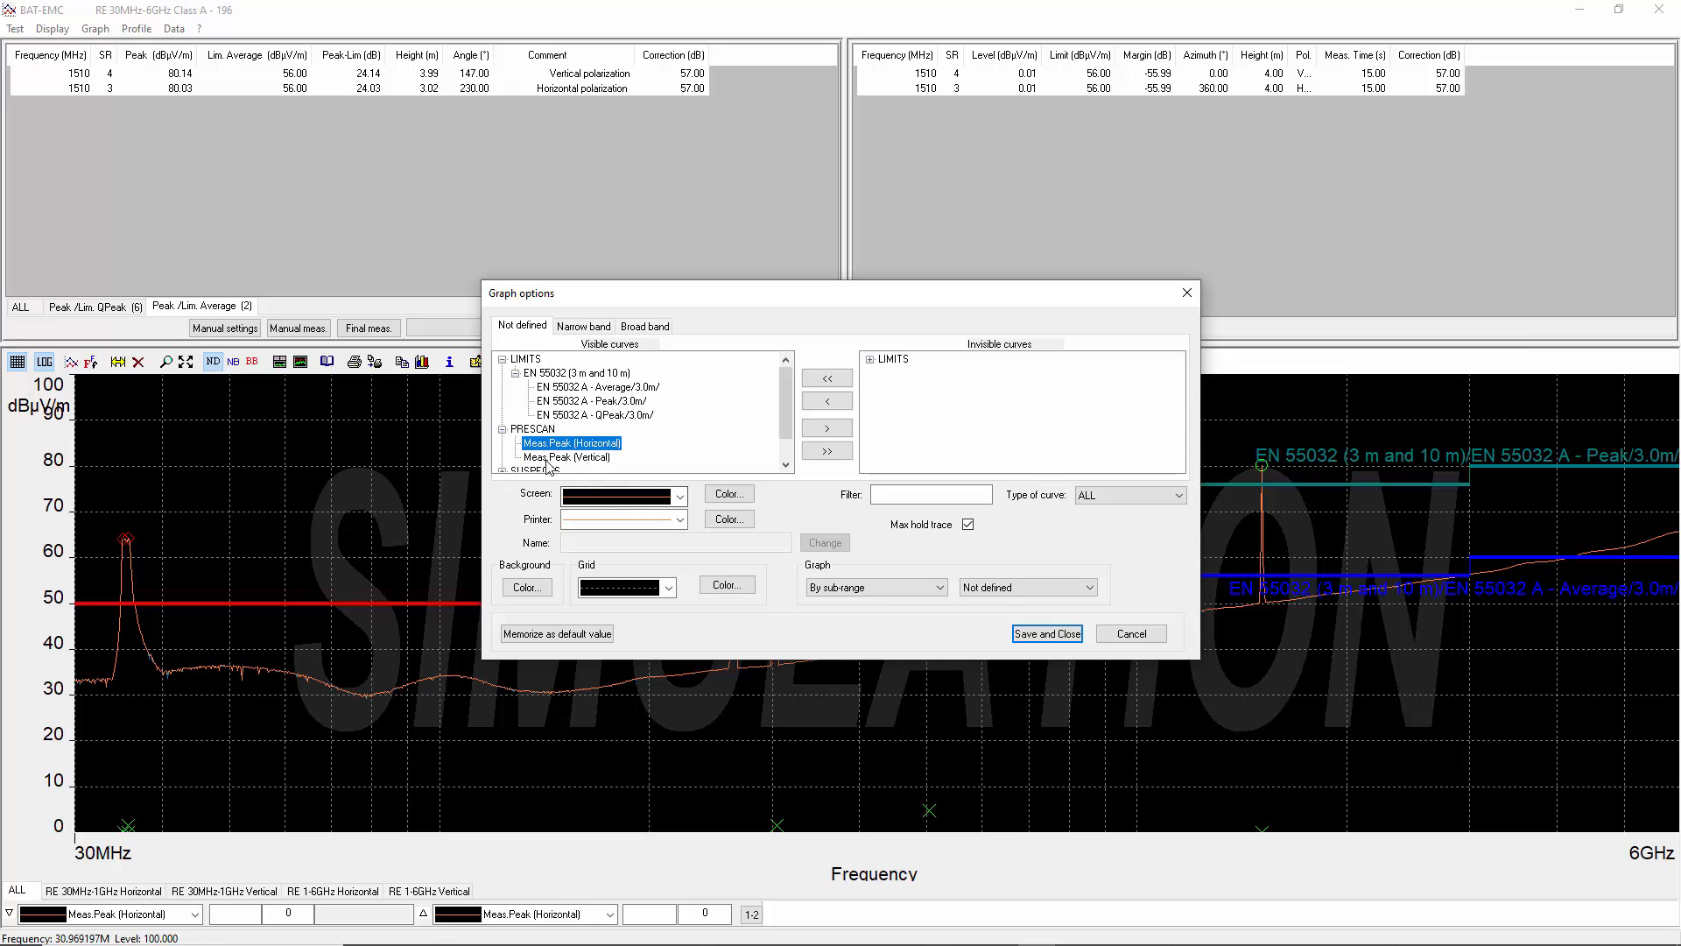
left_click(549, 458)
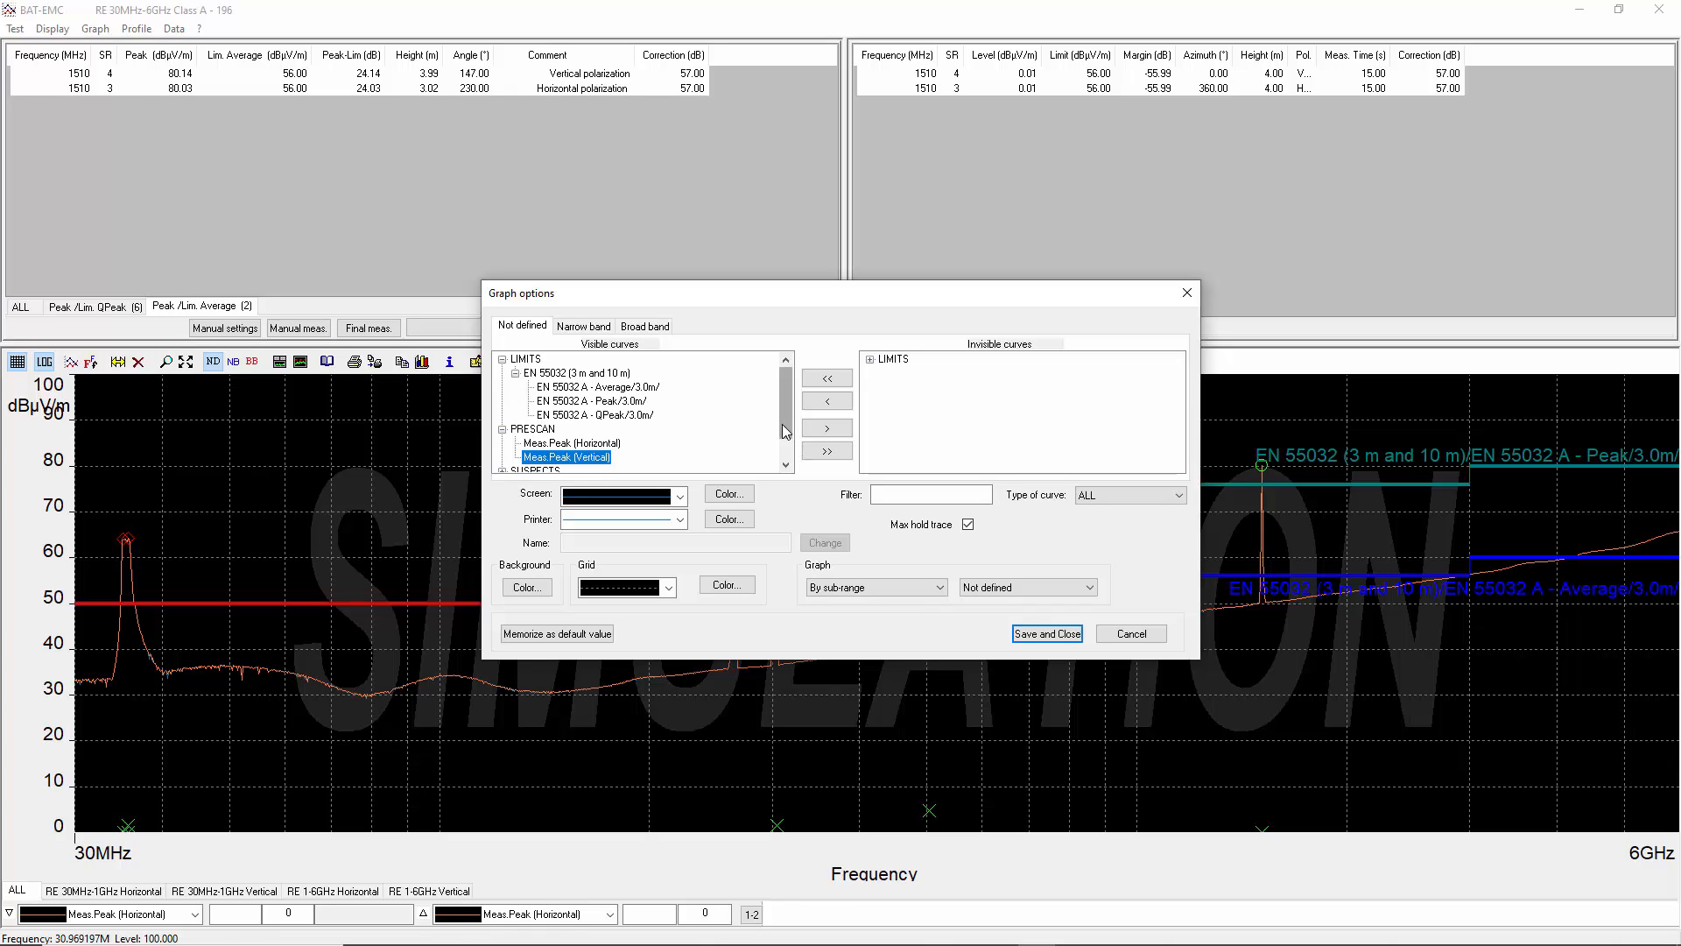
scroll(786, 420, "down", 1)
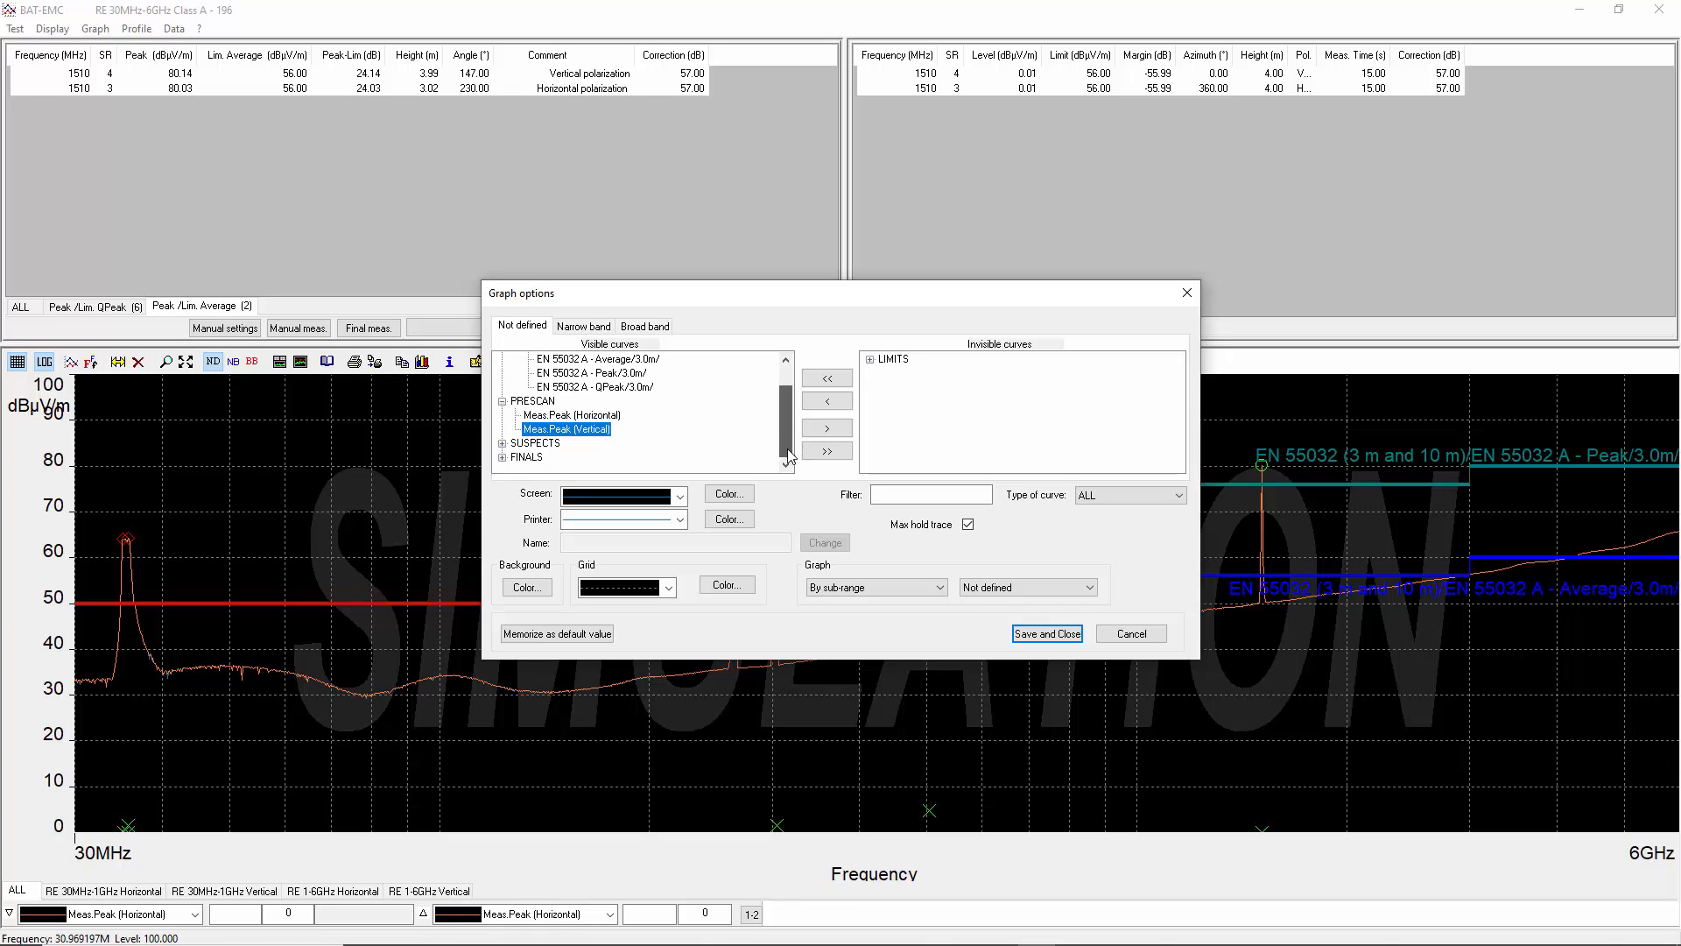
left_click(503, 443)
left_click(553, 419)
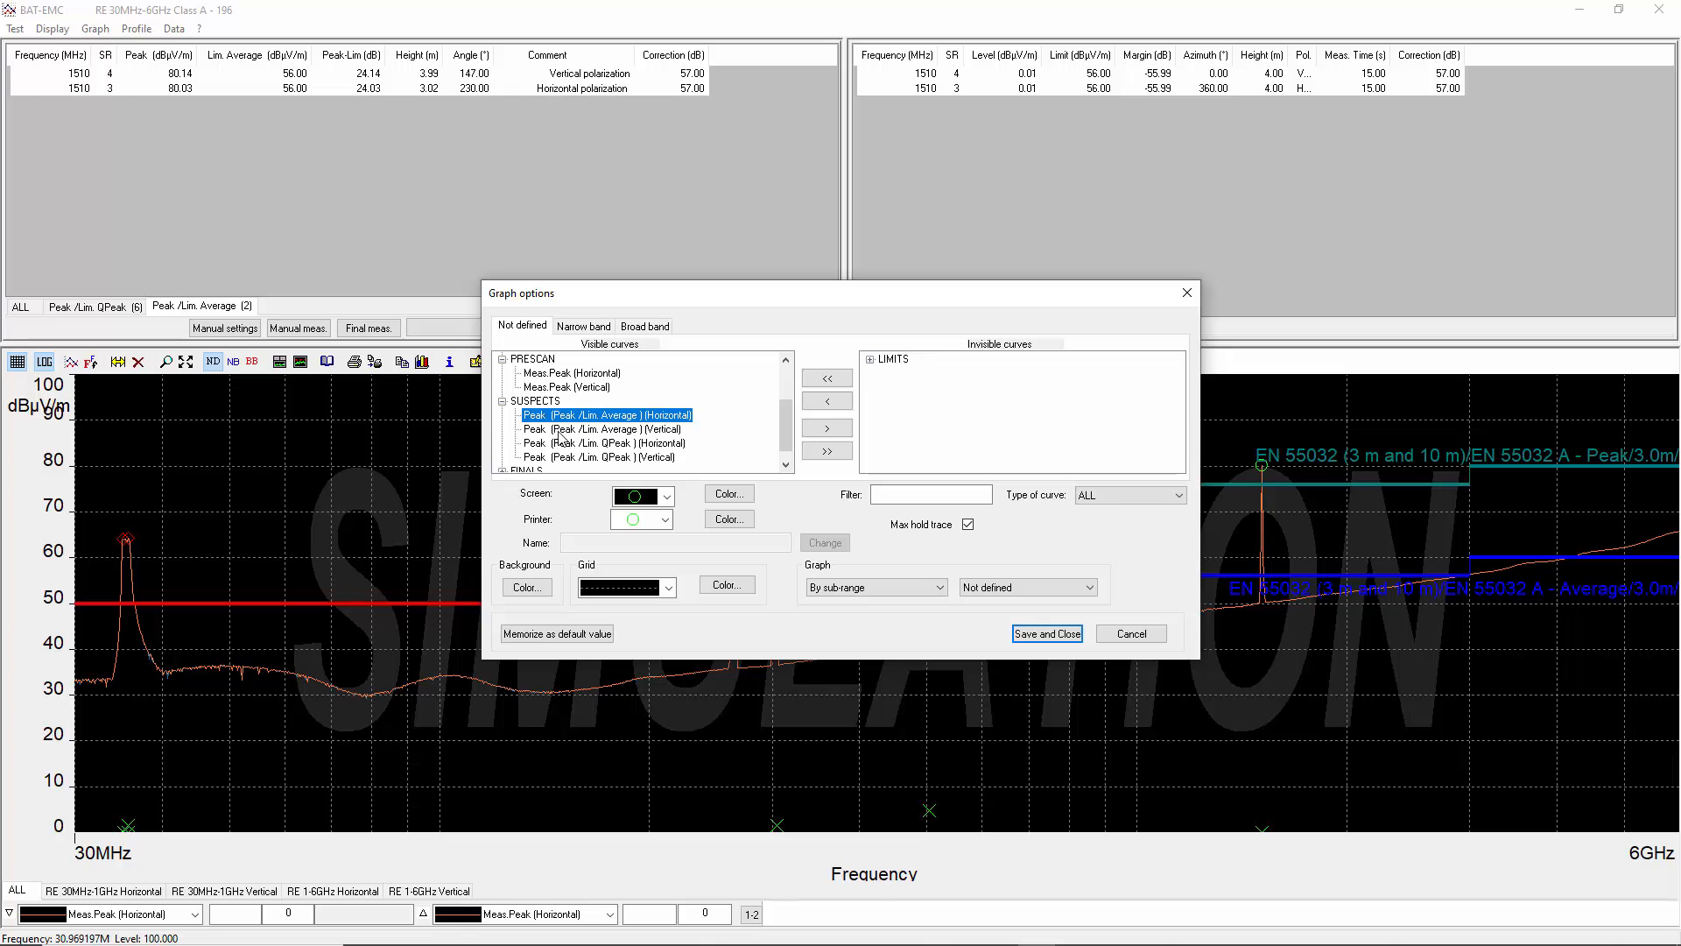
left_click(558, 430)
left_click(557, 443)
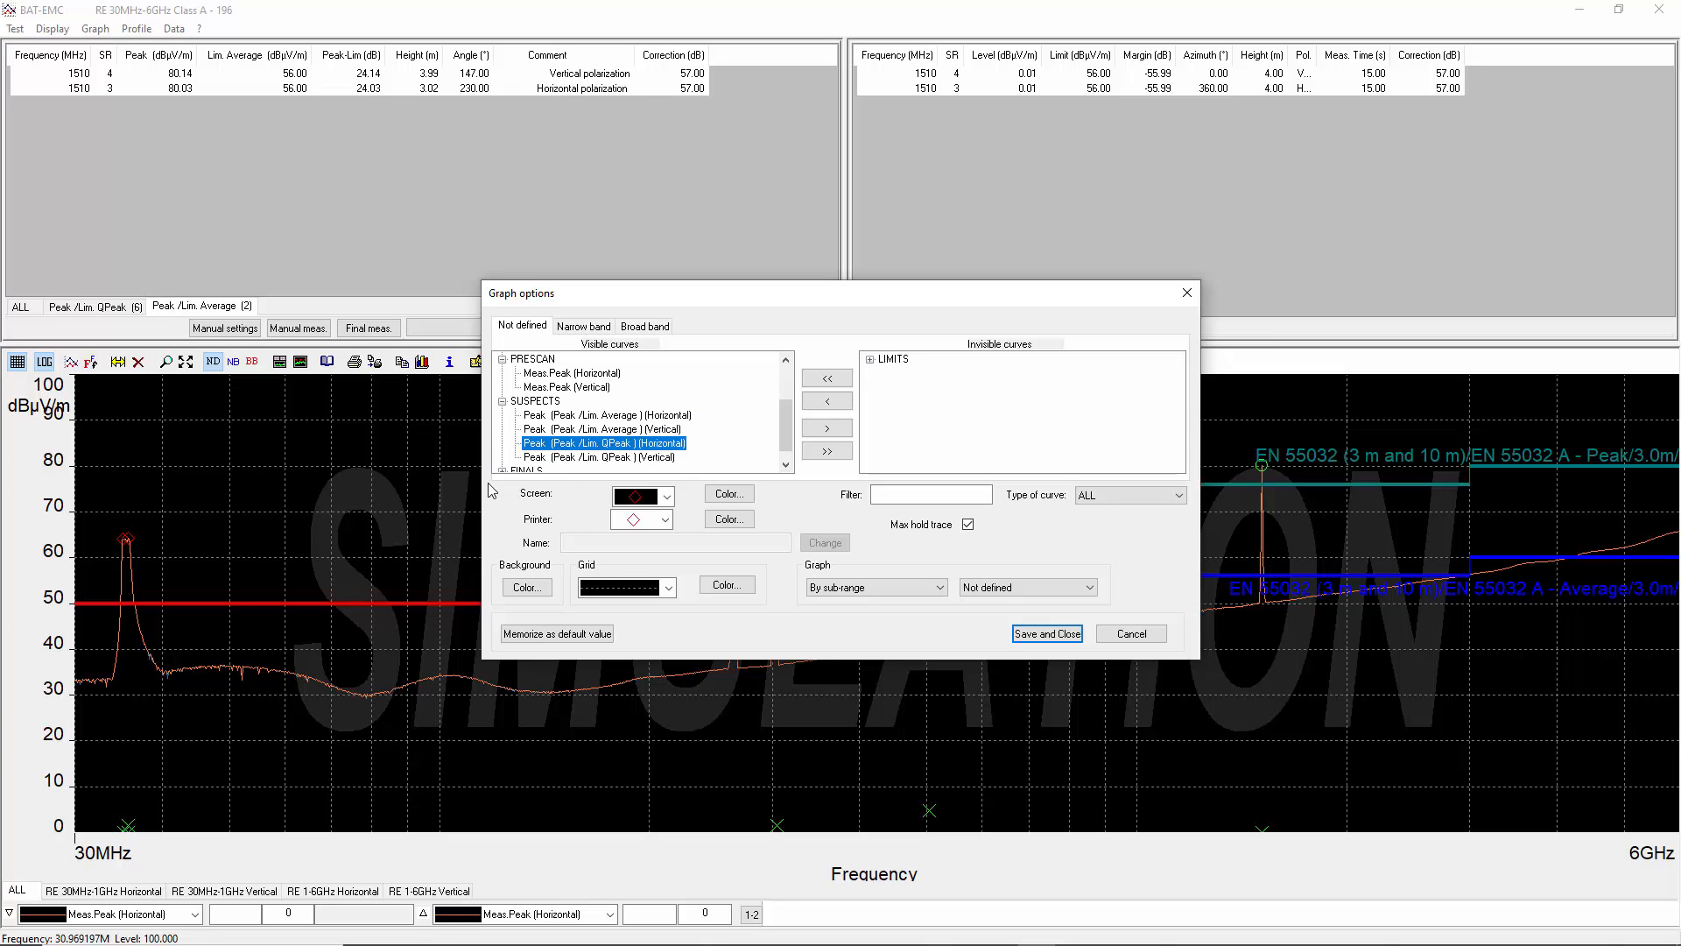
left_click_drag(788, 433, 787, 447)
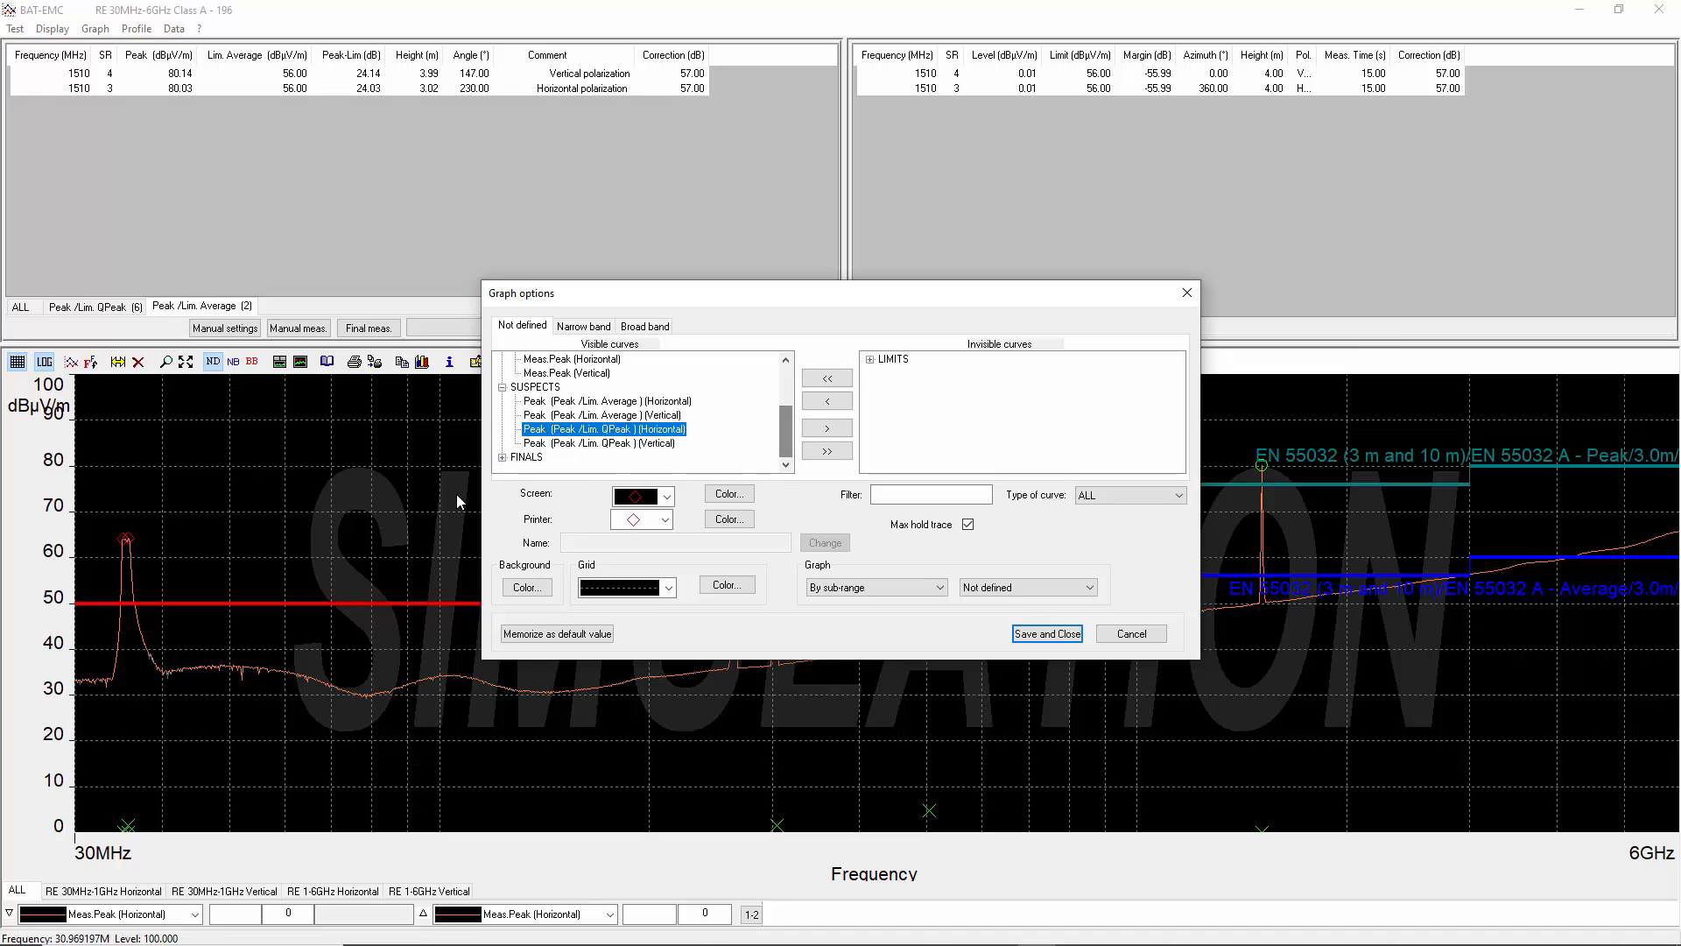
left_click(503, 457)
left_click(565, 431)
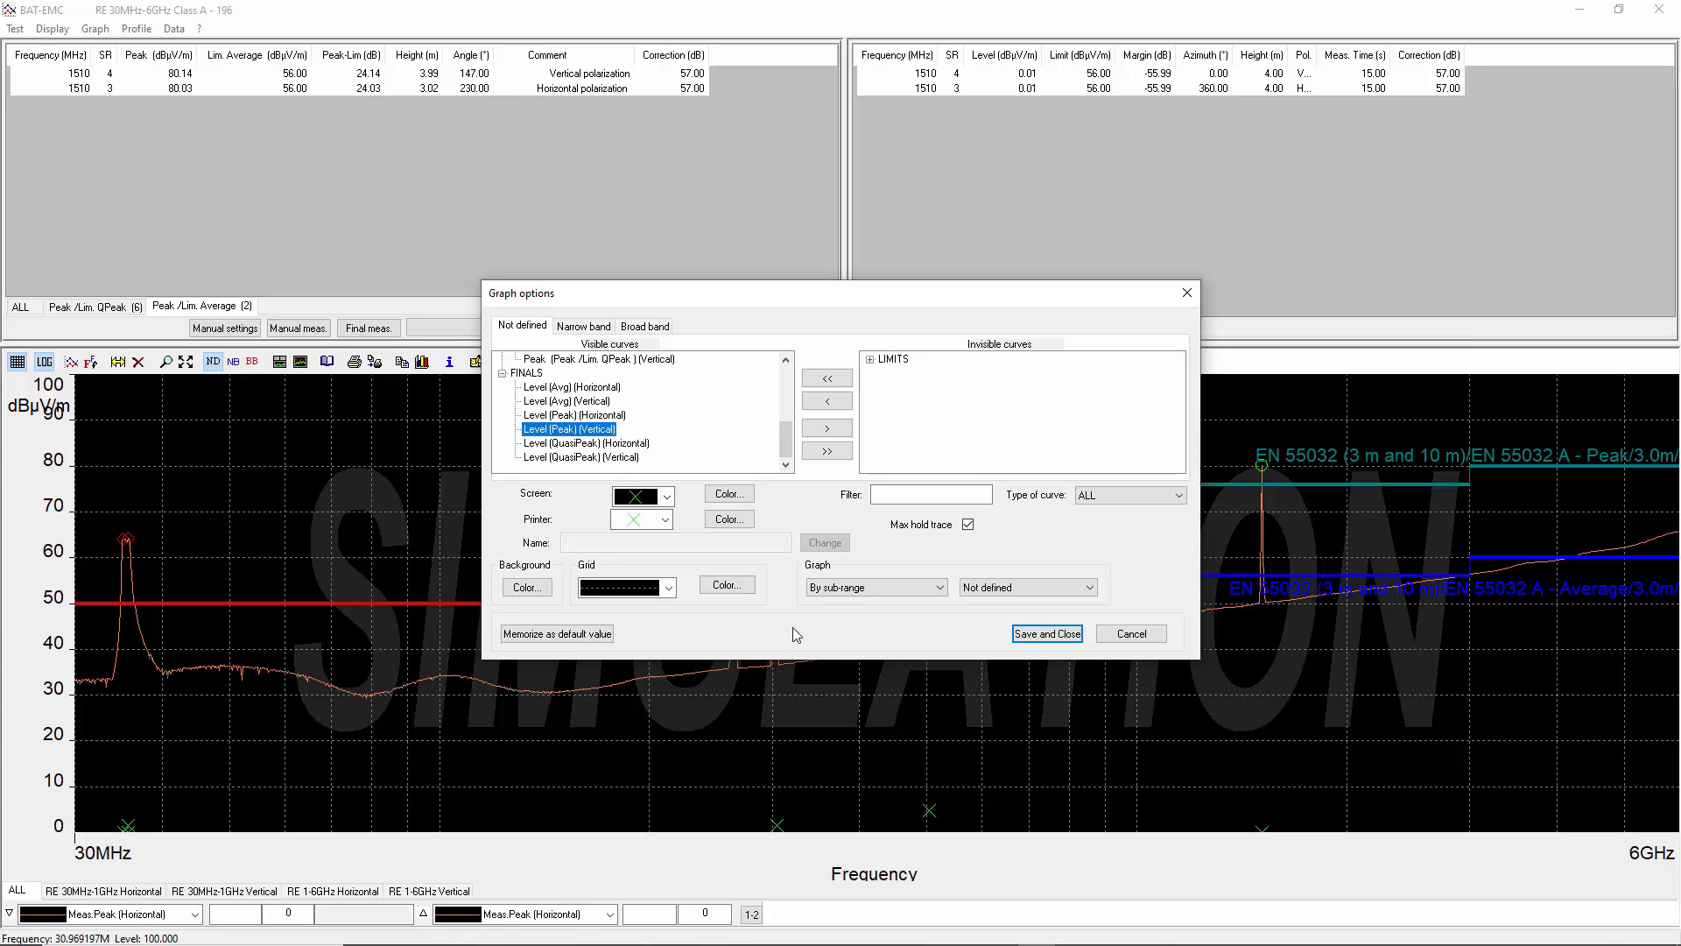
left_click(1129, 634)
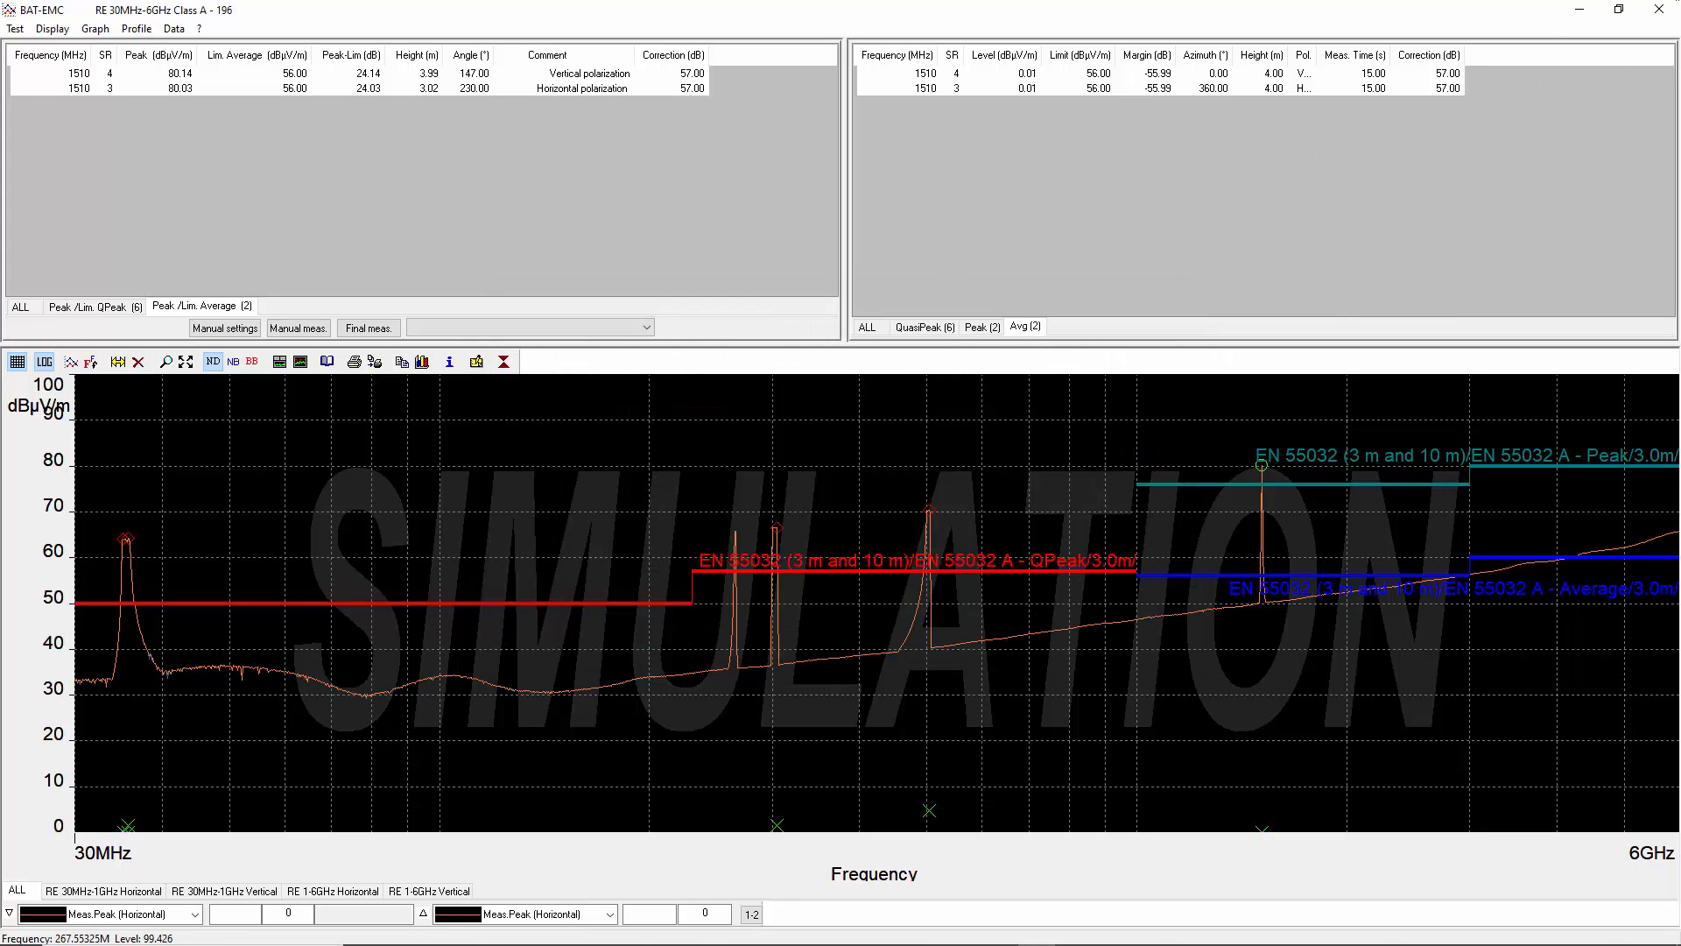
left_click(1658, 9)
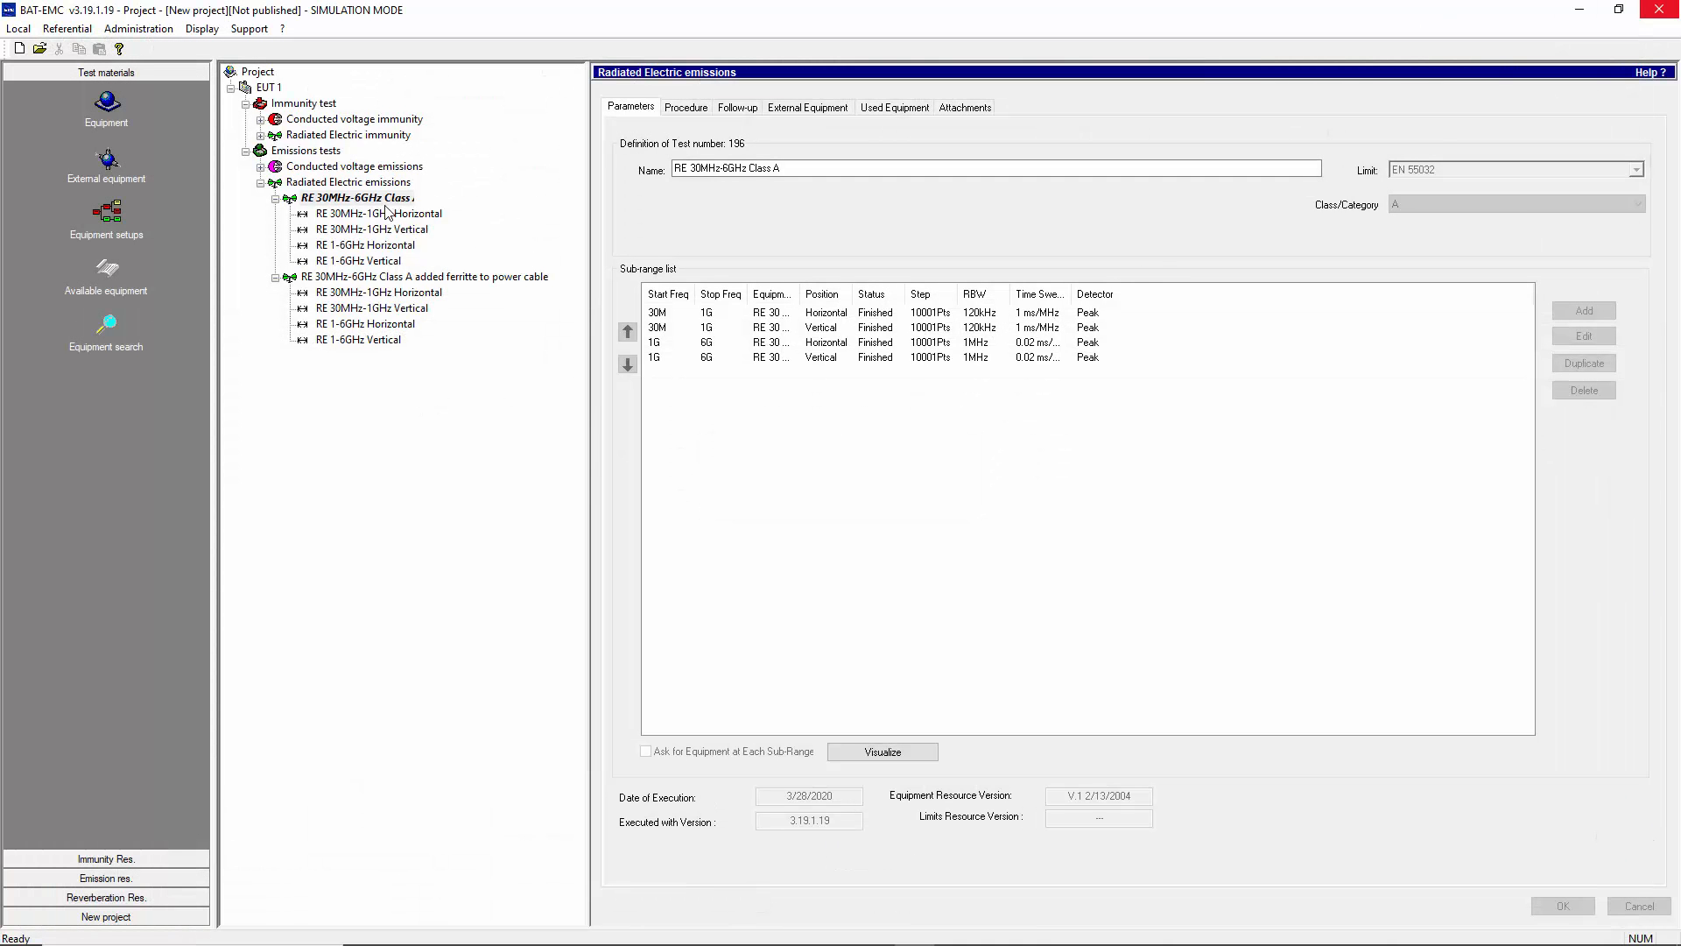
- Try to generate a report of the original Class A test from the Radiated Electric Emissions -revised generic.dot template, saved as ggggg
right_click(378, 205)
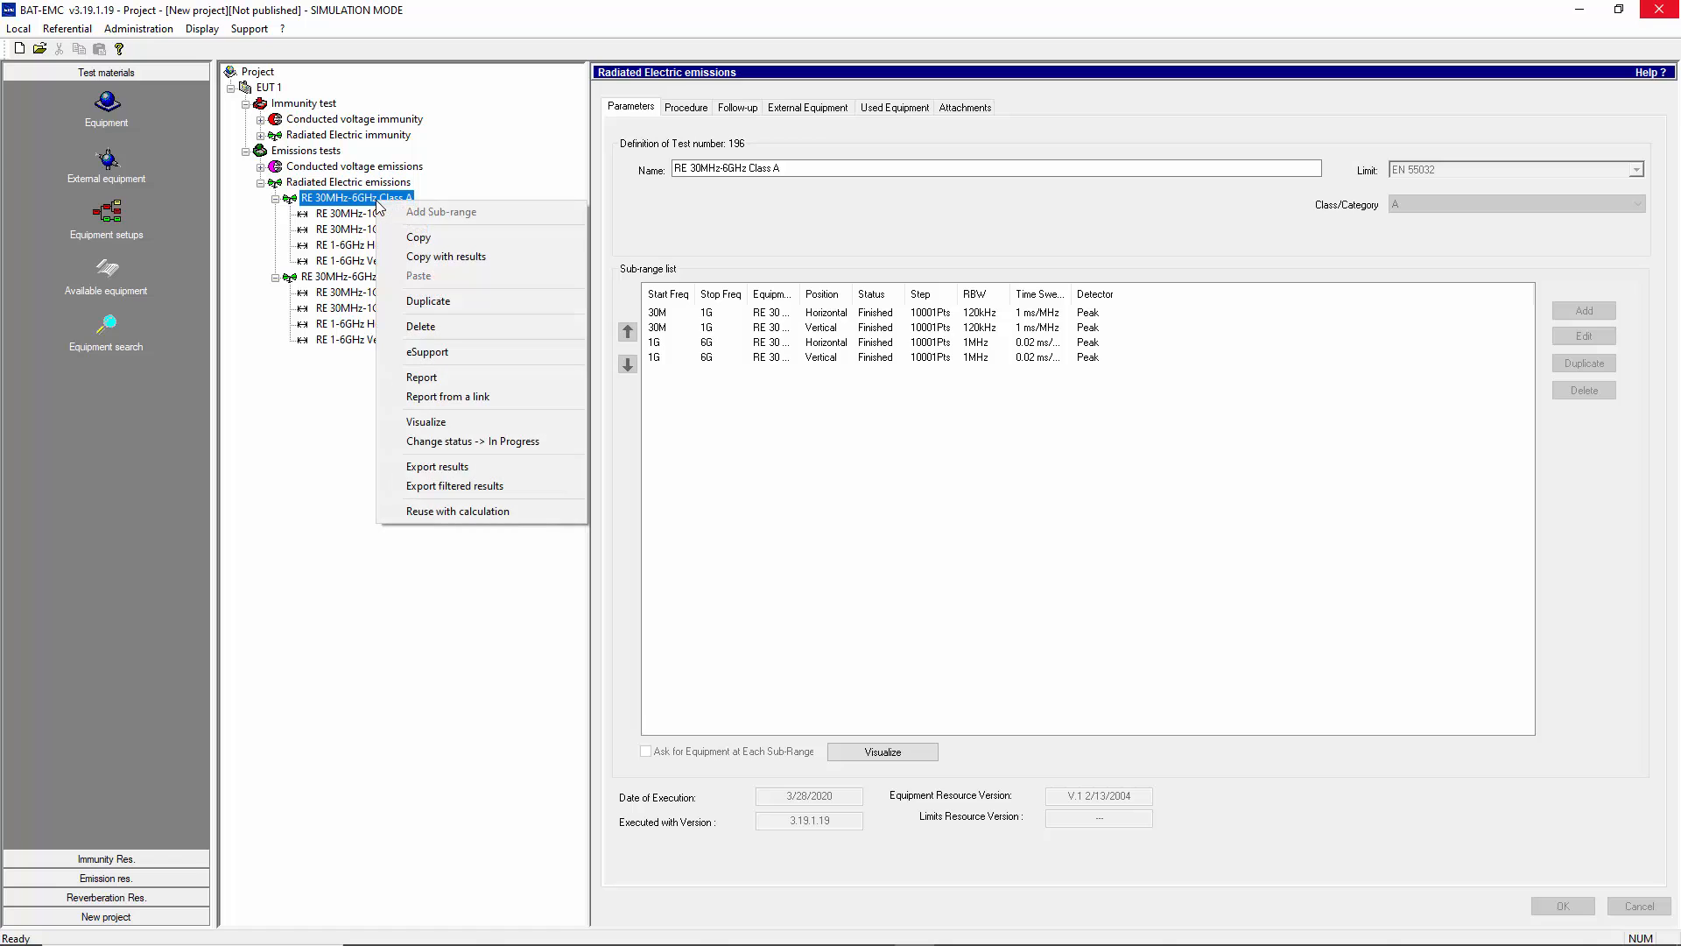
left_click(438, 377)
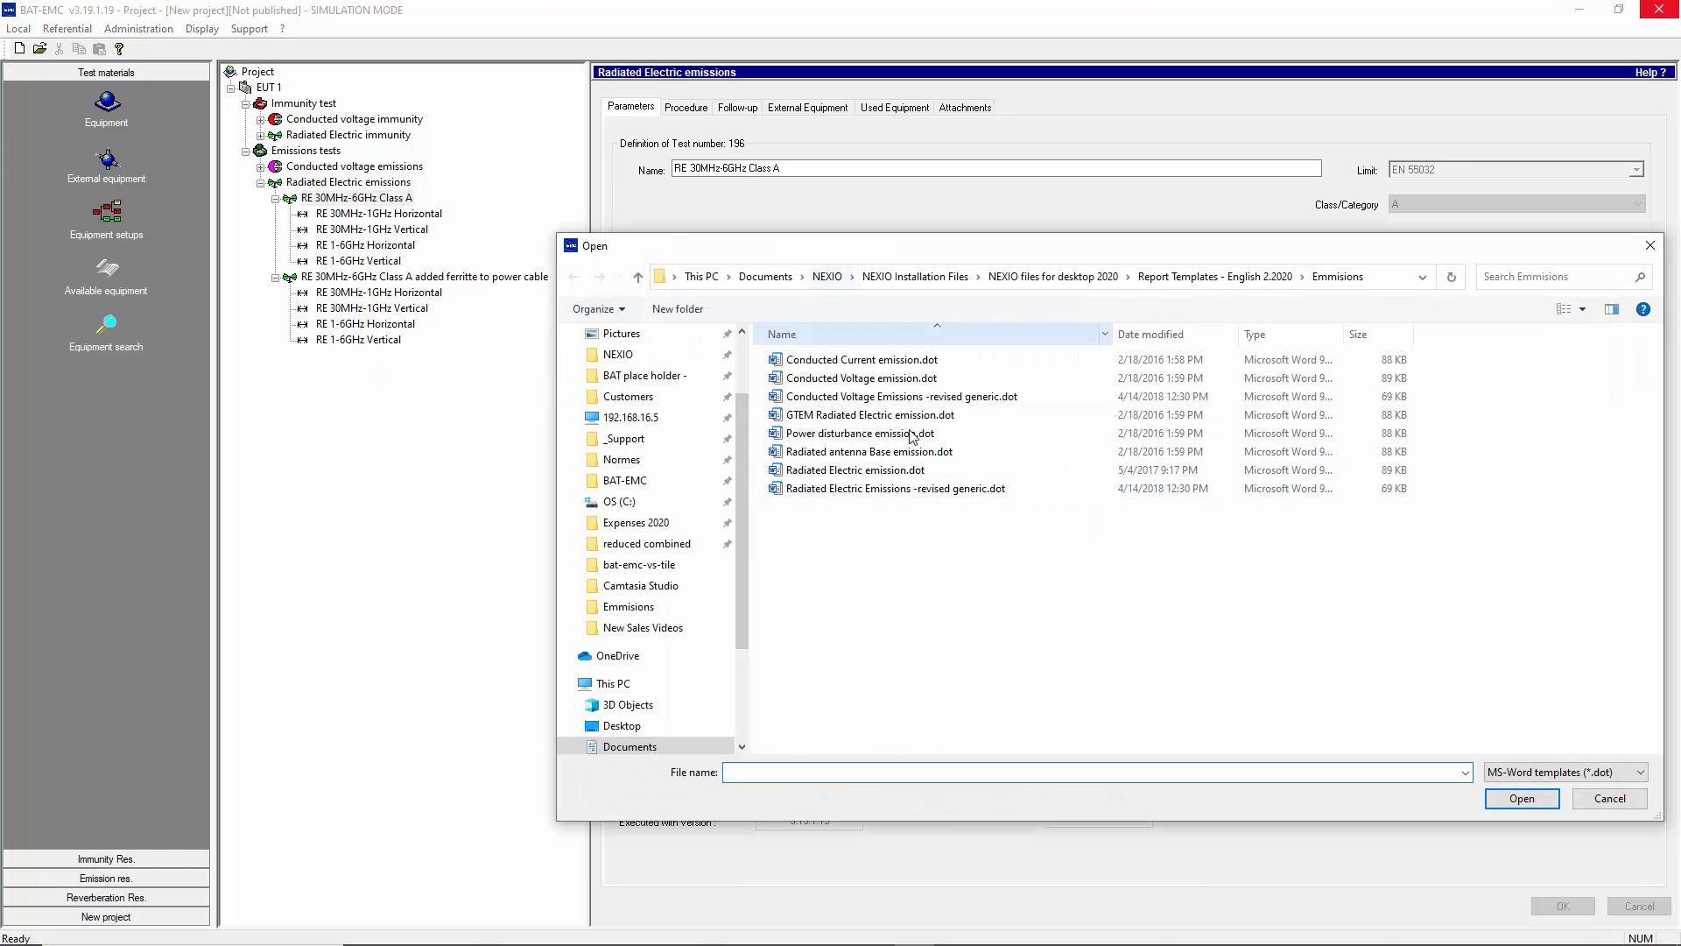
left_click(880, 492)
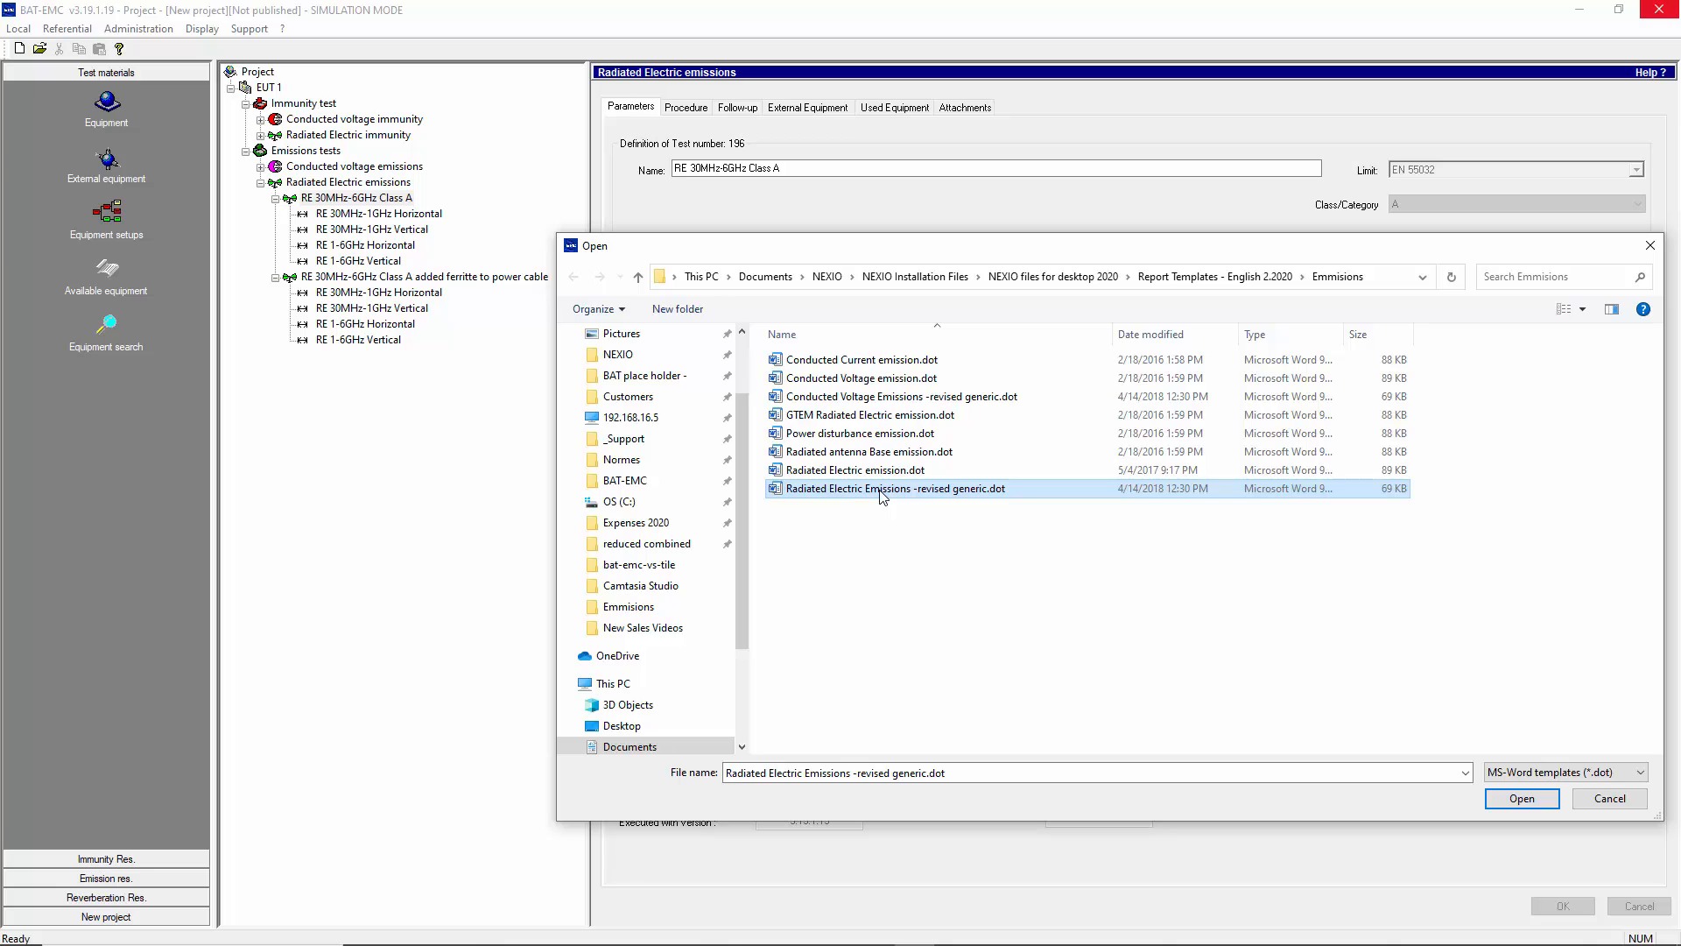
left_click(1505, 797)
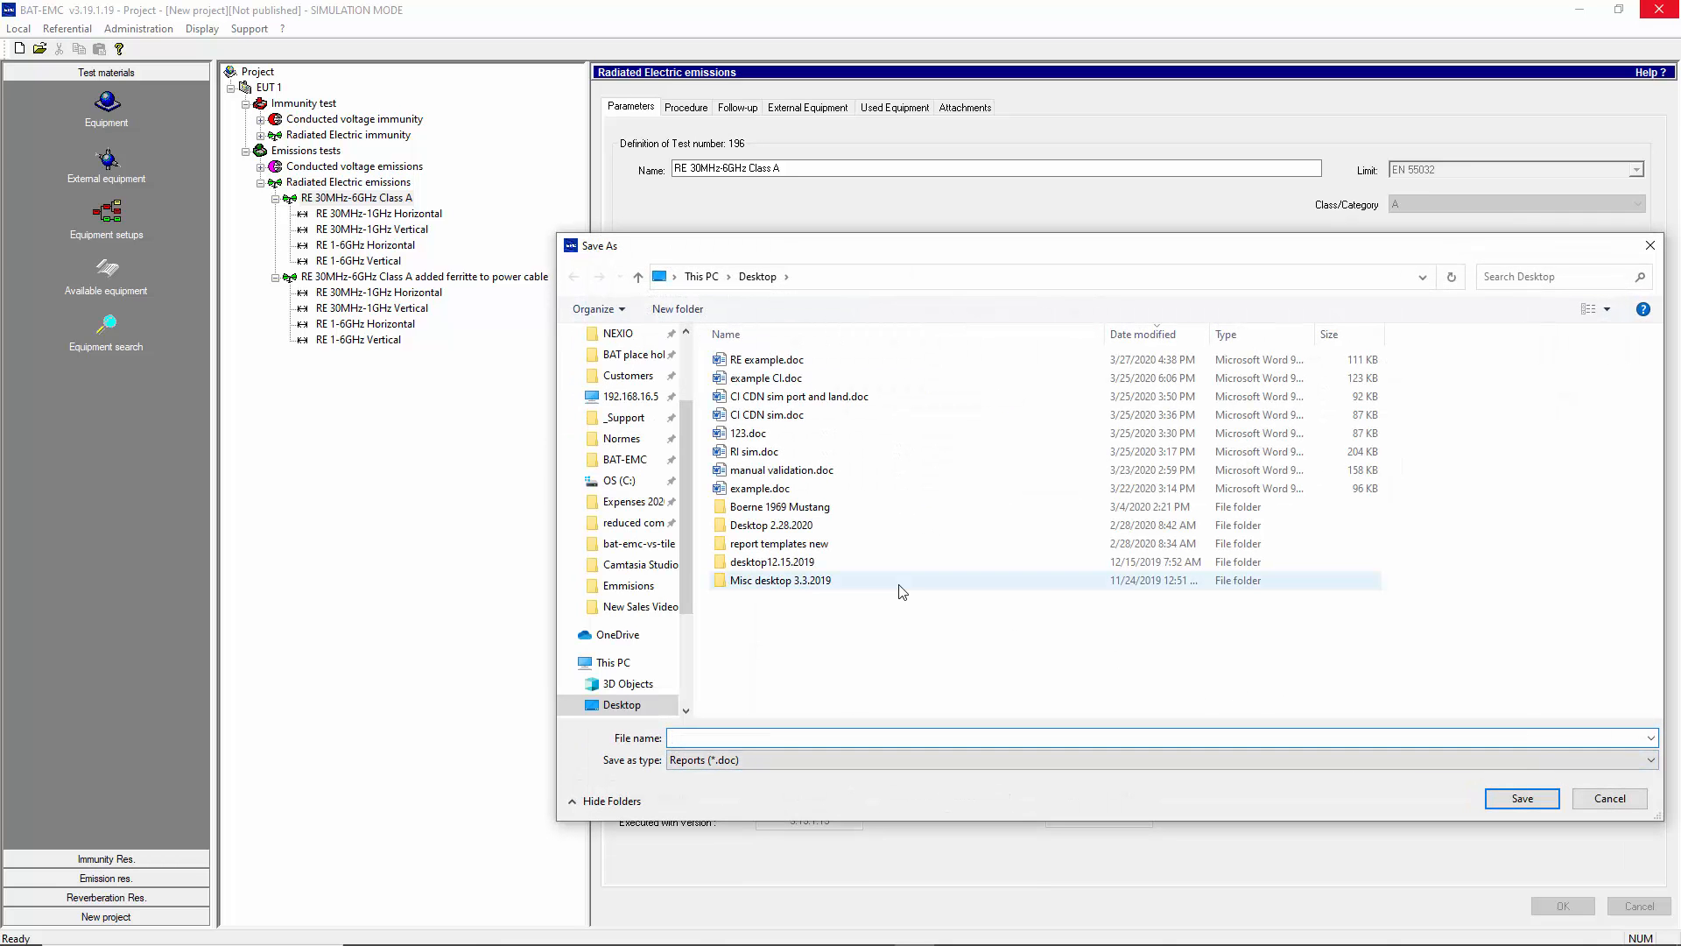
left_click_drag(861, 251, 758, 242)
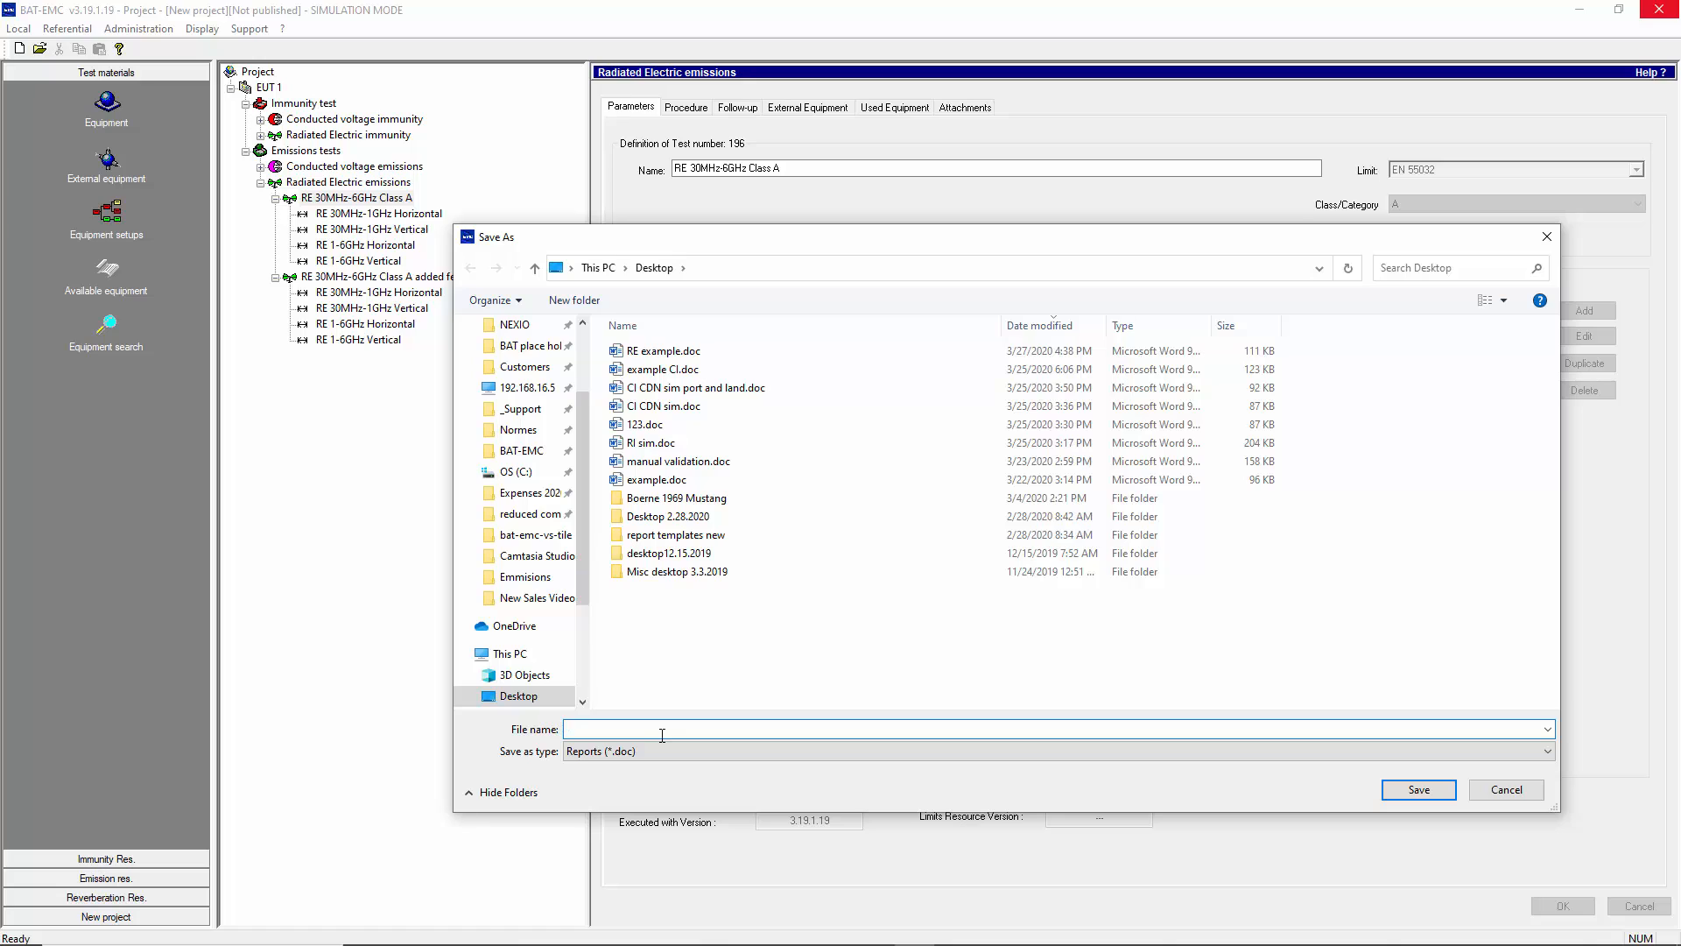
type("ggggg")
left_click(1507, 793)
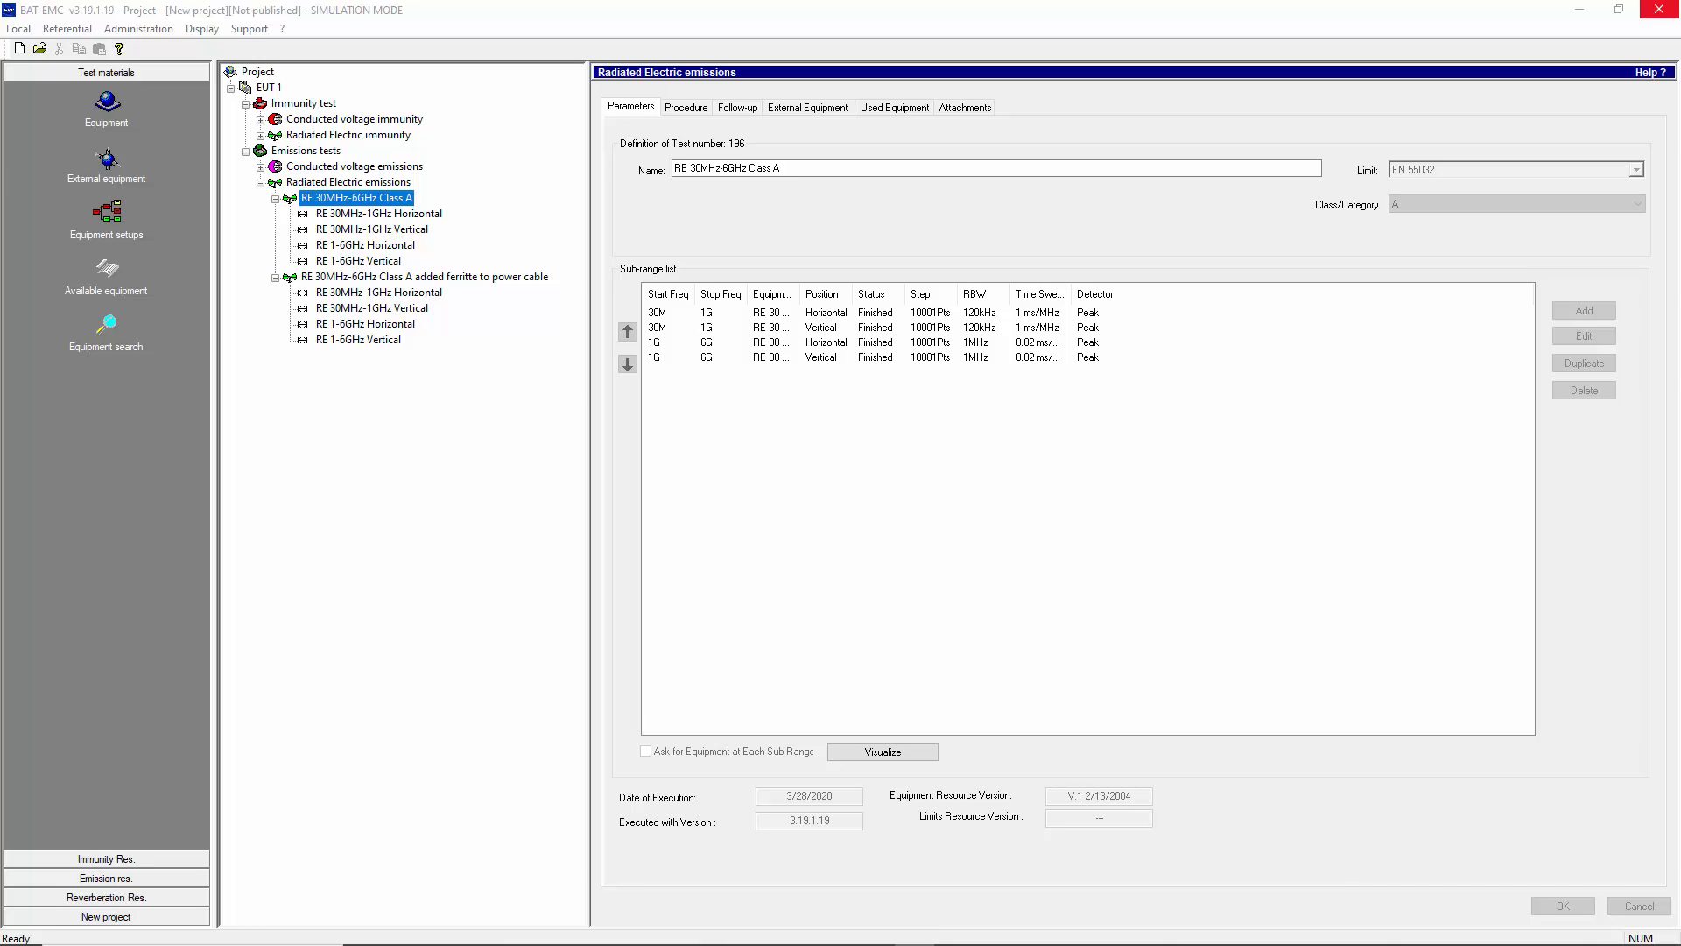
- Switch to Word and scroll through the generated EMC test report, examining its test information, sub-range settings, equipment list, graphs and results tables
key("alt+Tab")
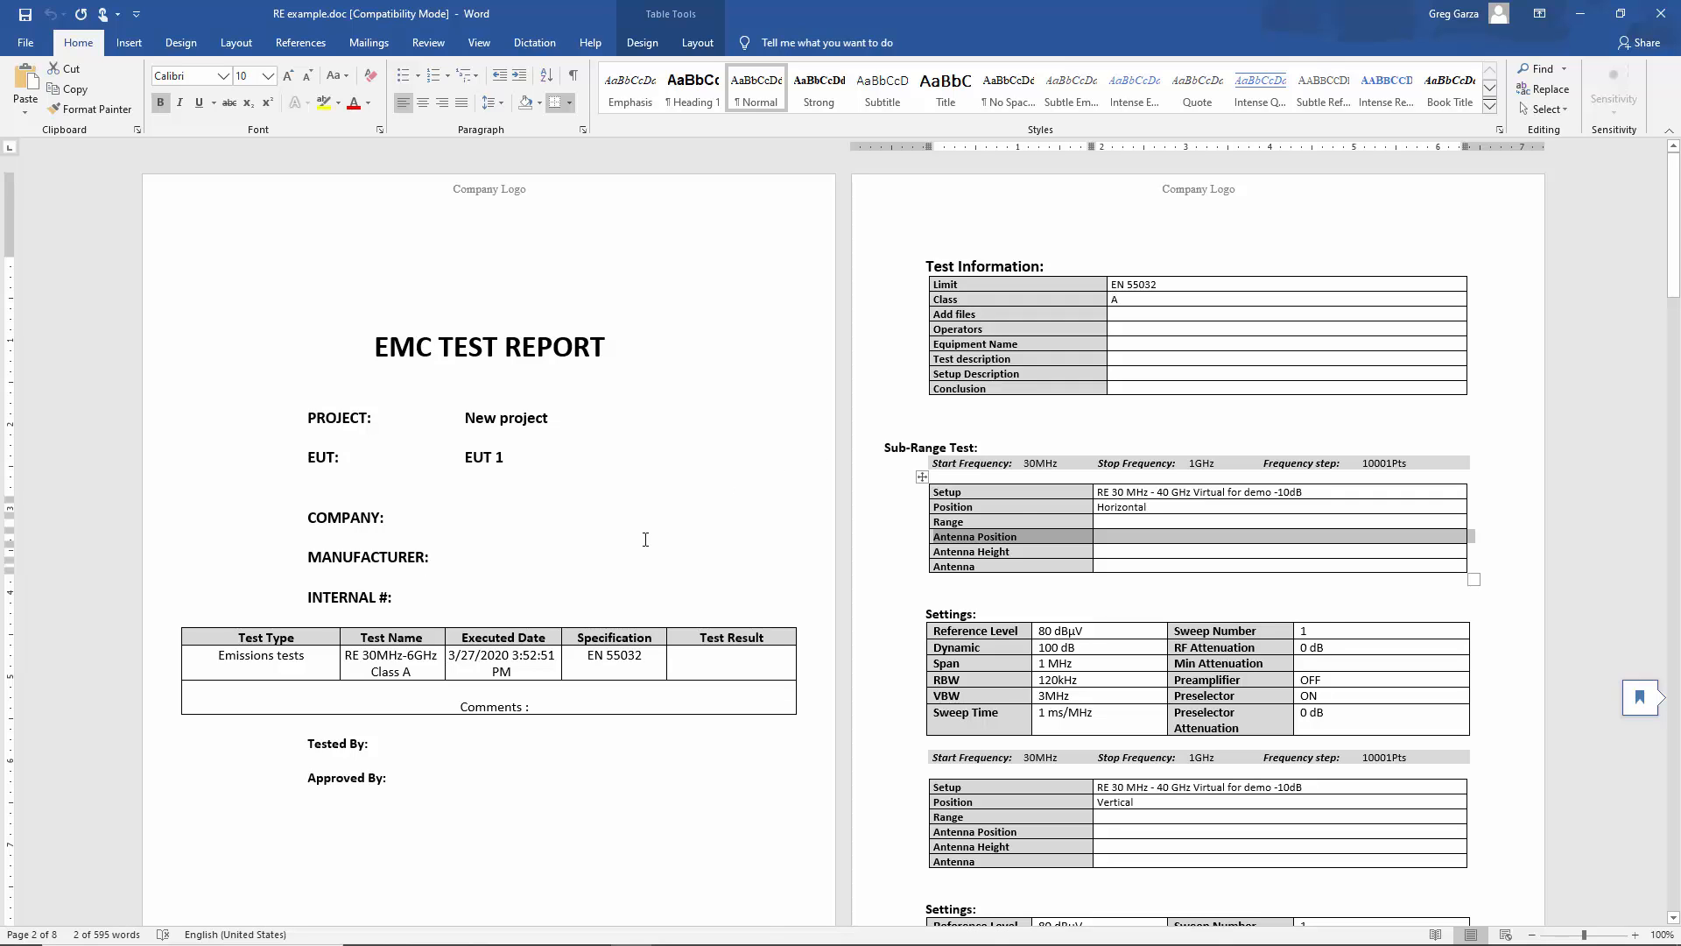
scroll(646, 540, "down", 10)
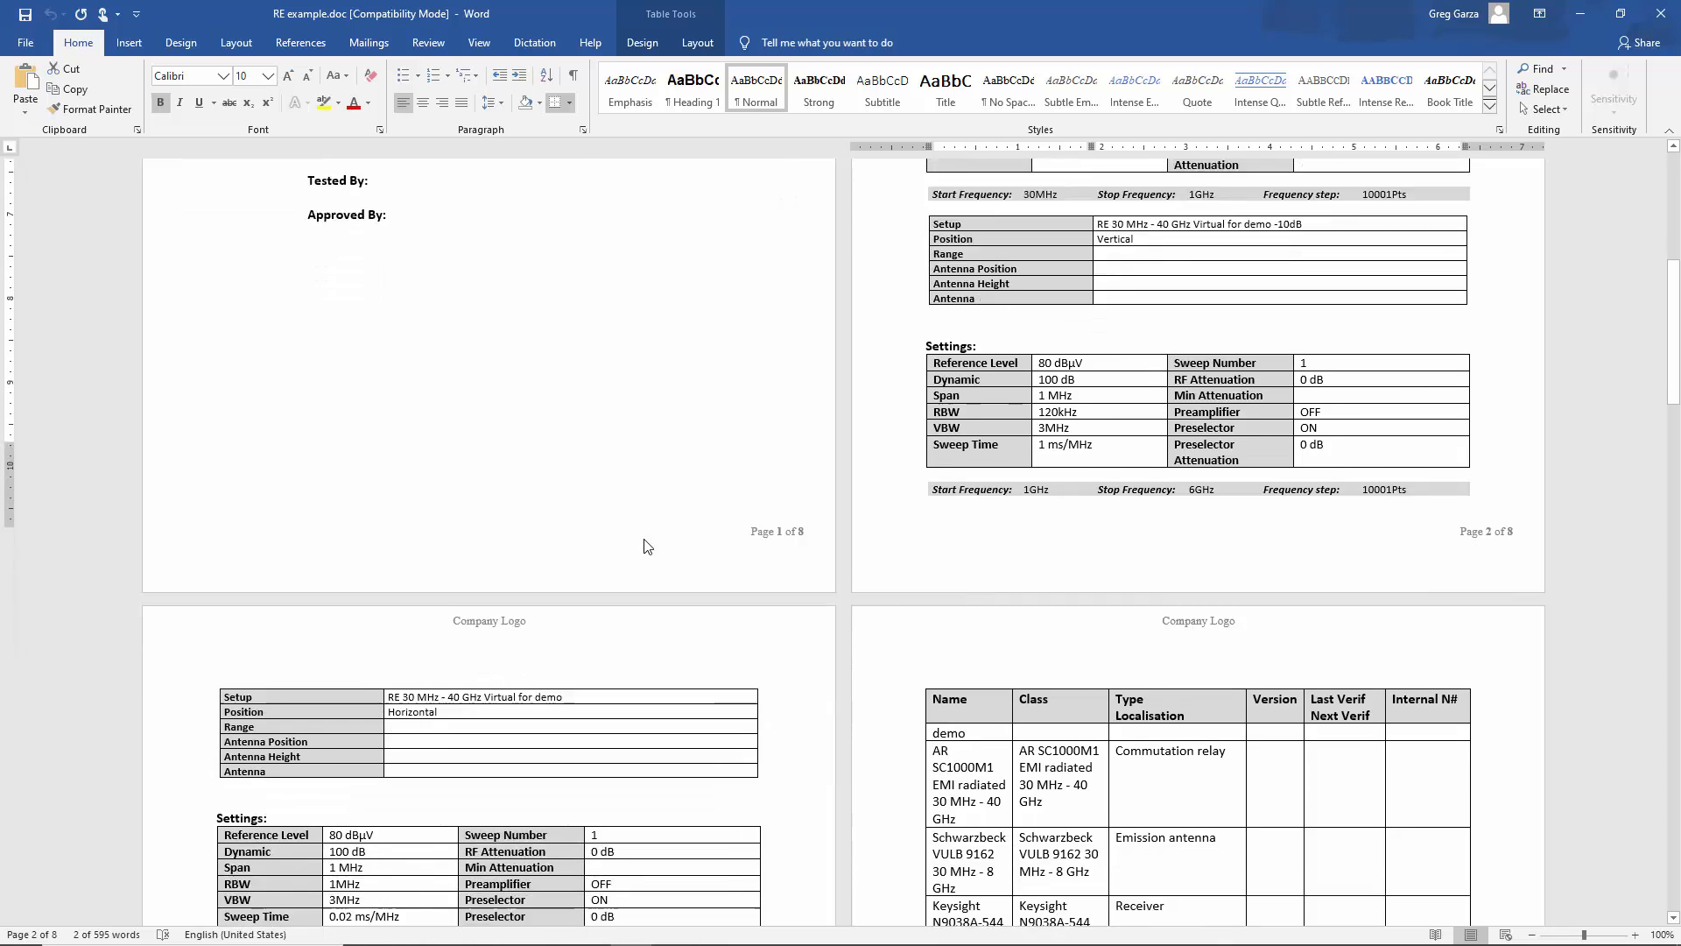
scroll(645, 545, "down", 12)
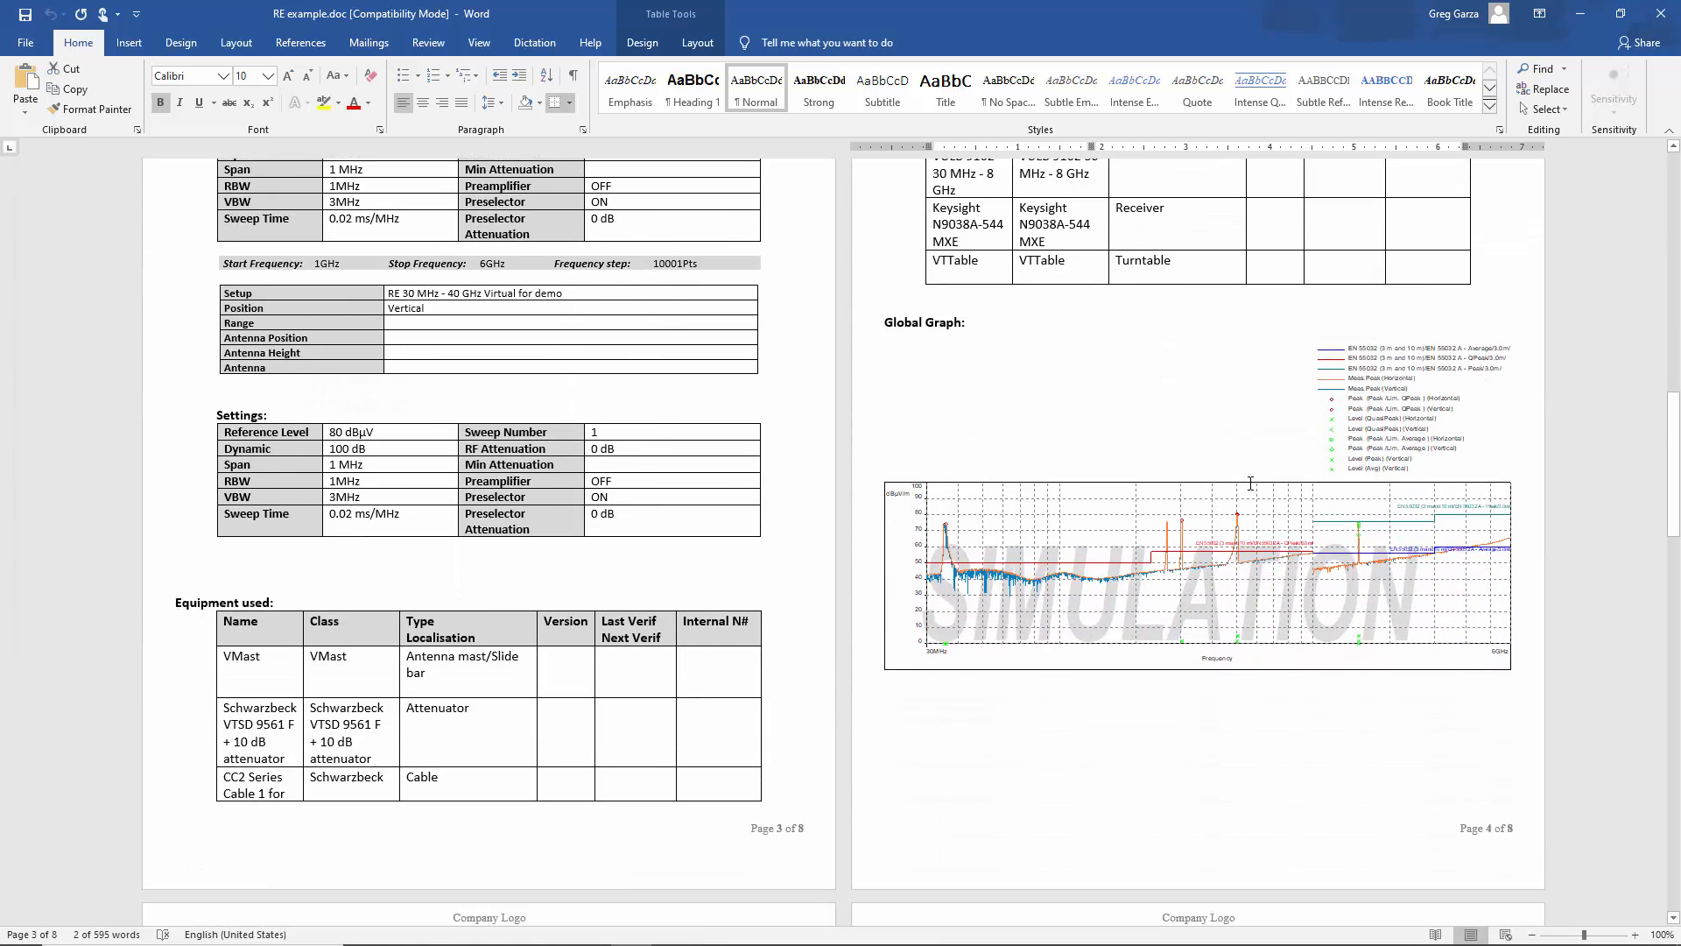
scroll(1250, 484, "down", 15)
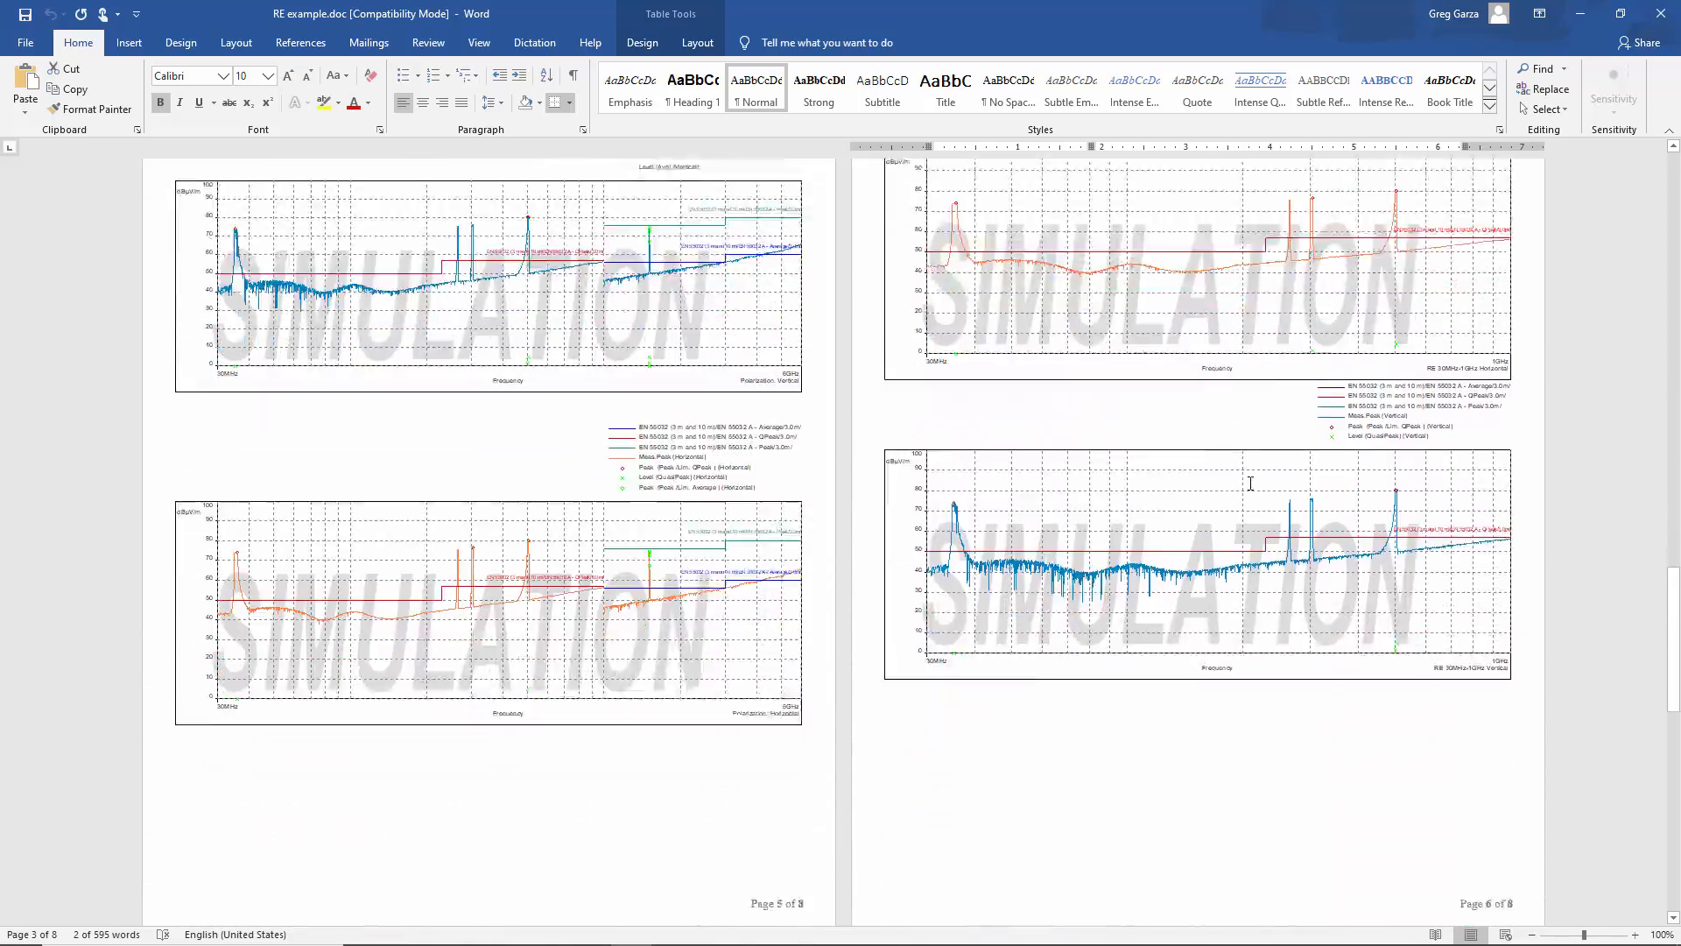
scroll(1251, 483, "down", 12)
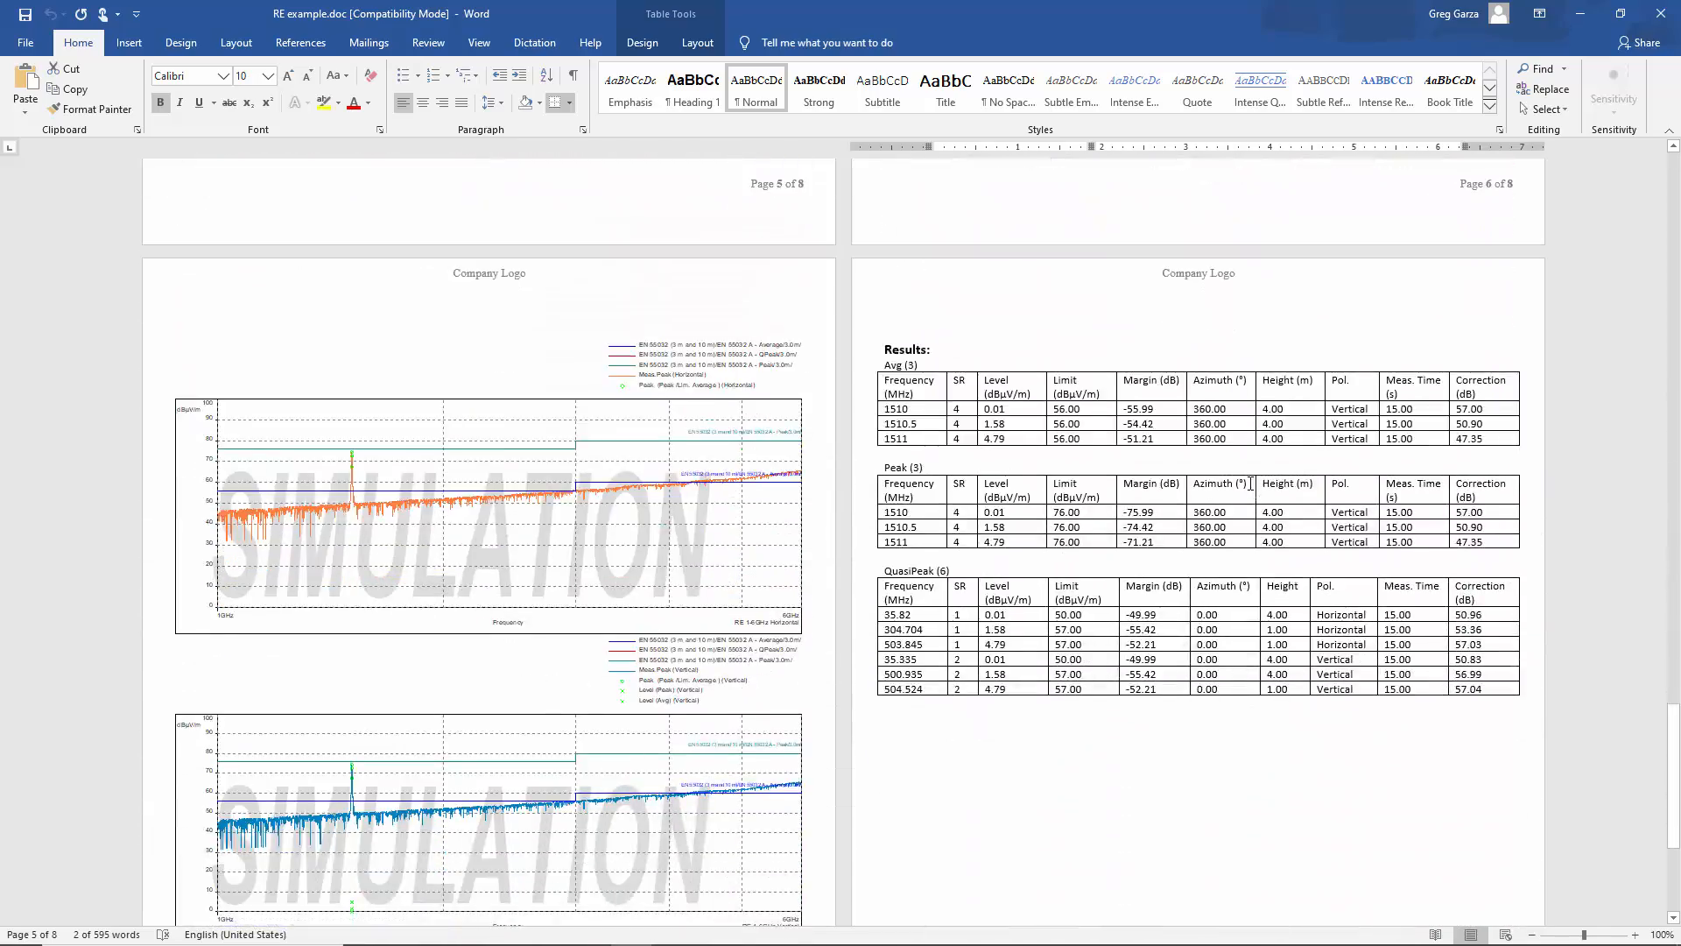
scroll(1250, 484, "up", 20)
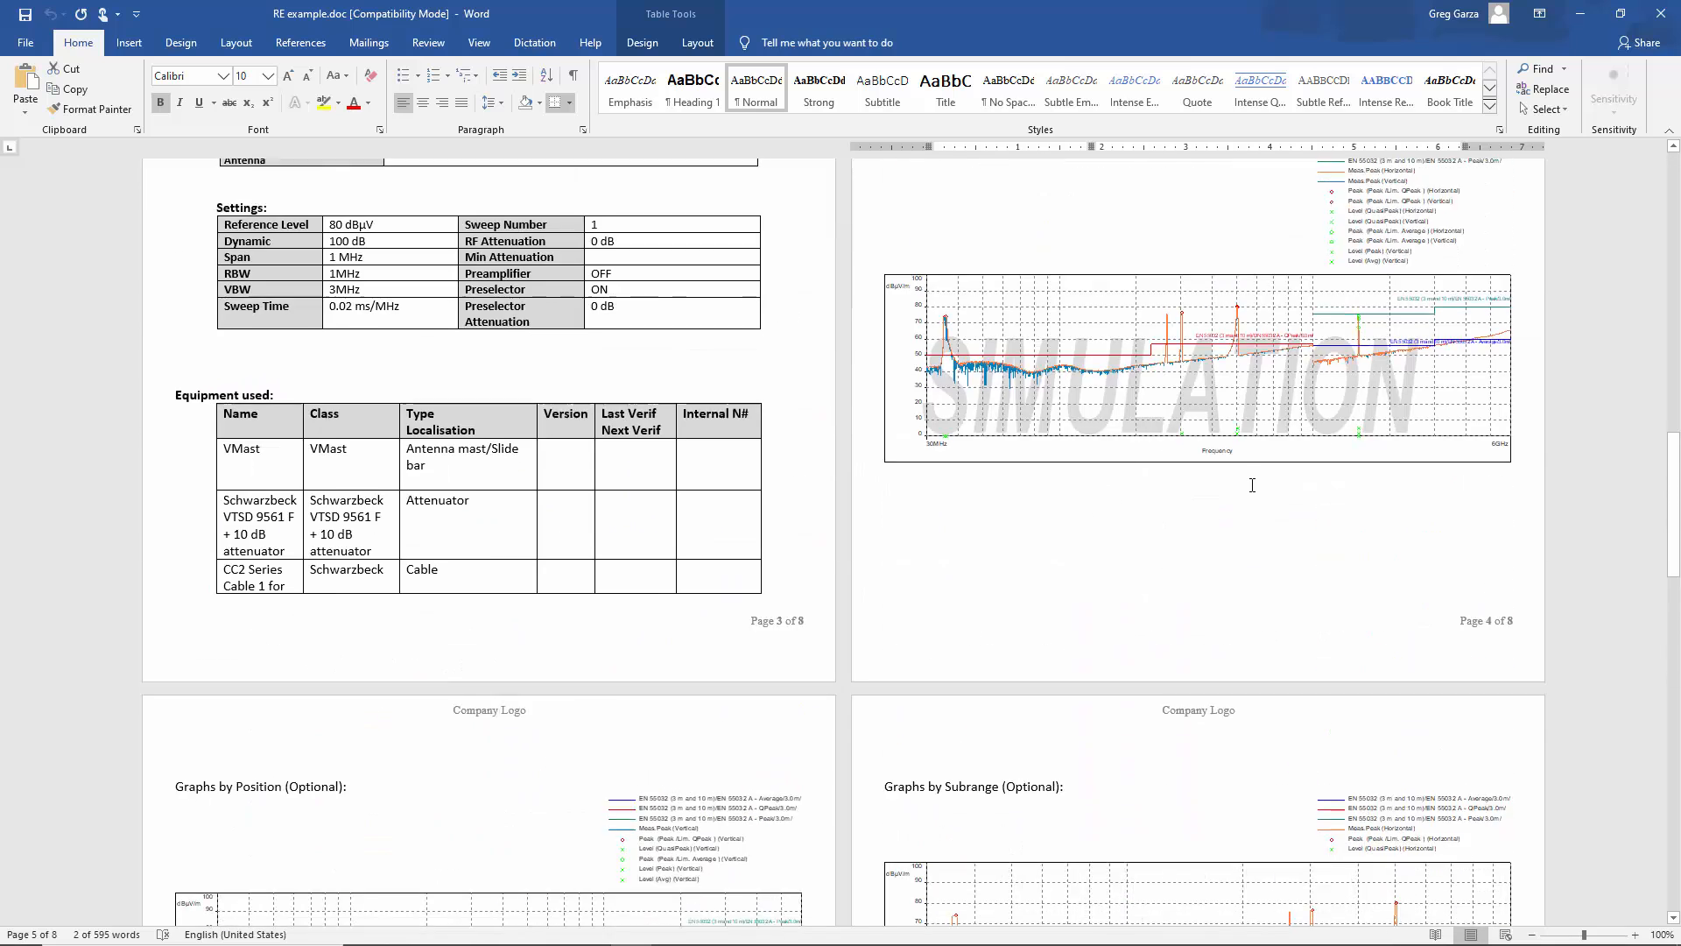
scroll(1252, 485, "up", 4)
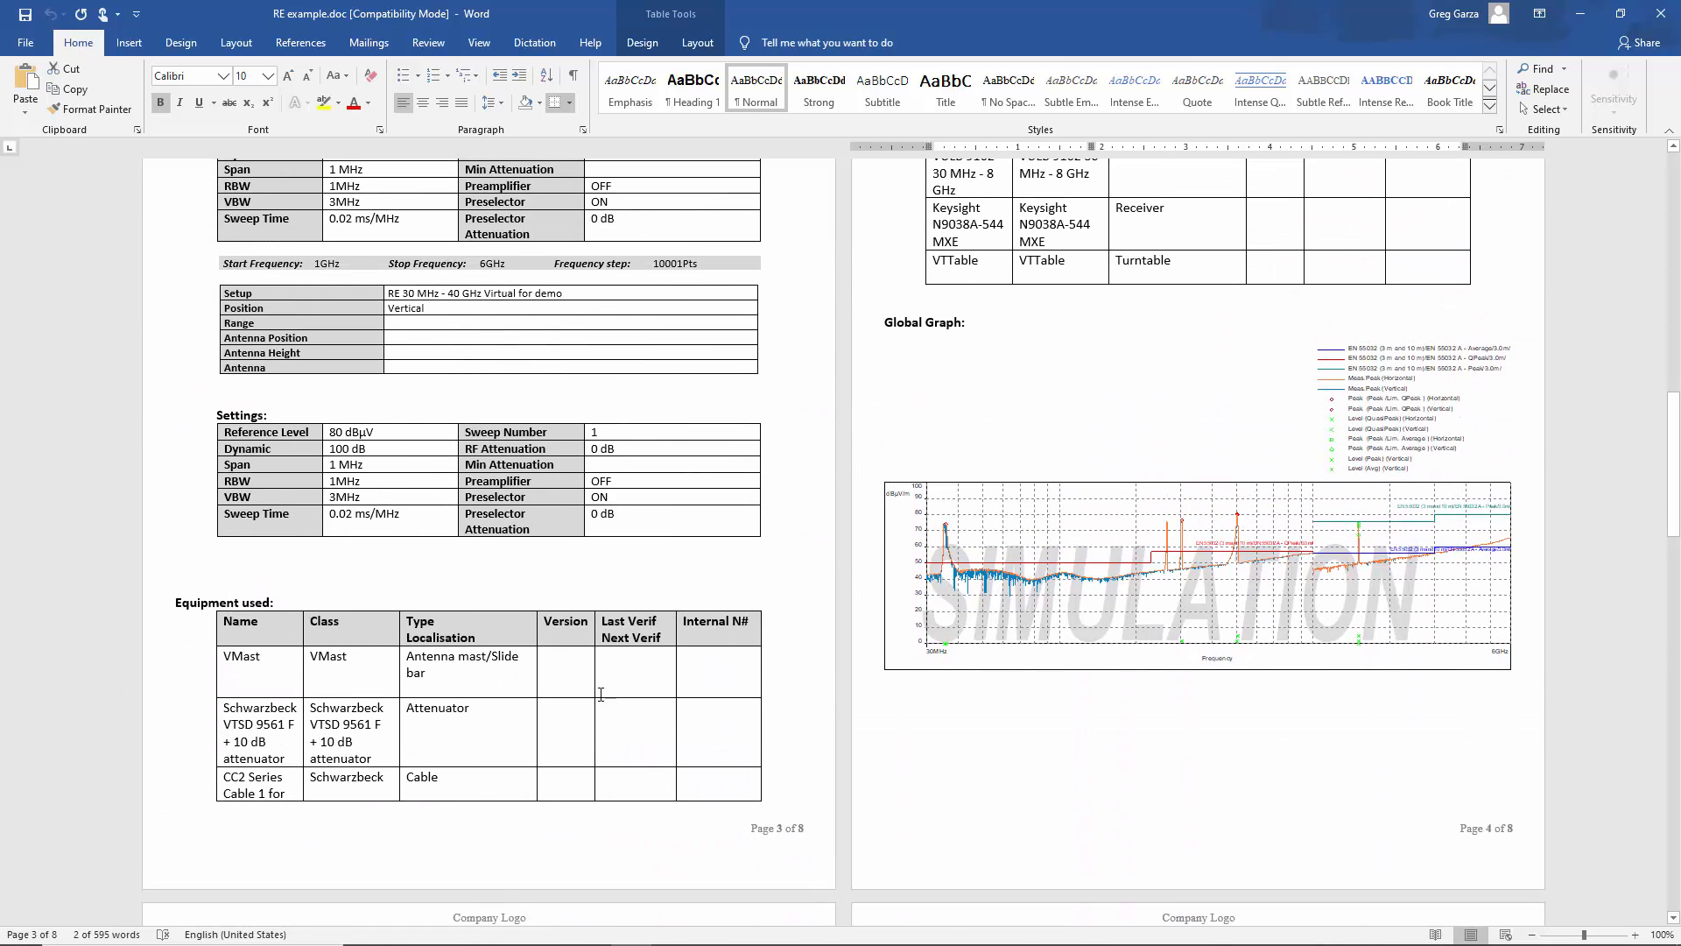
scroll(632, 716, "up", 6)
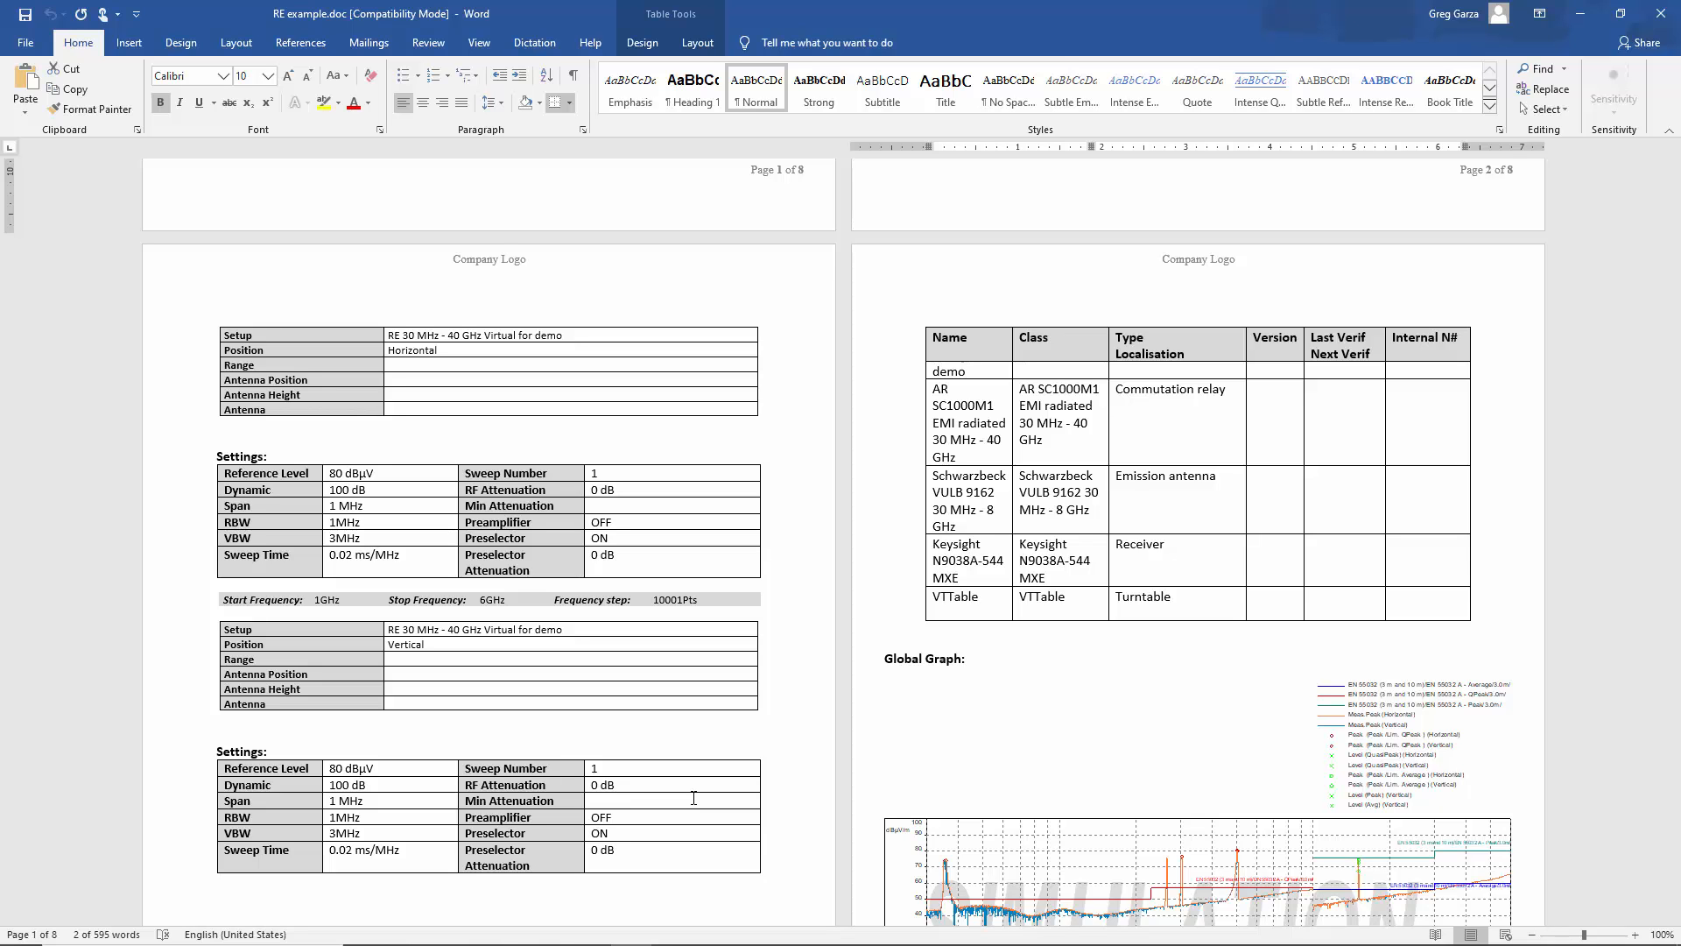
scroll(578, 703, "up", 15)
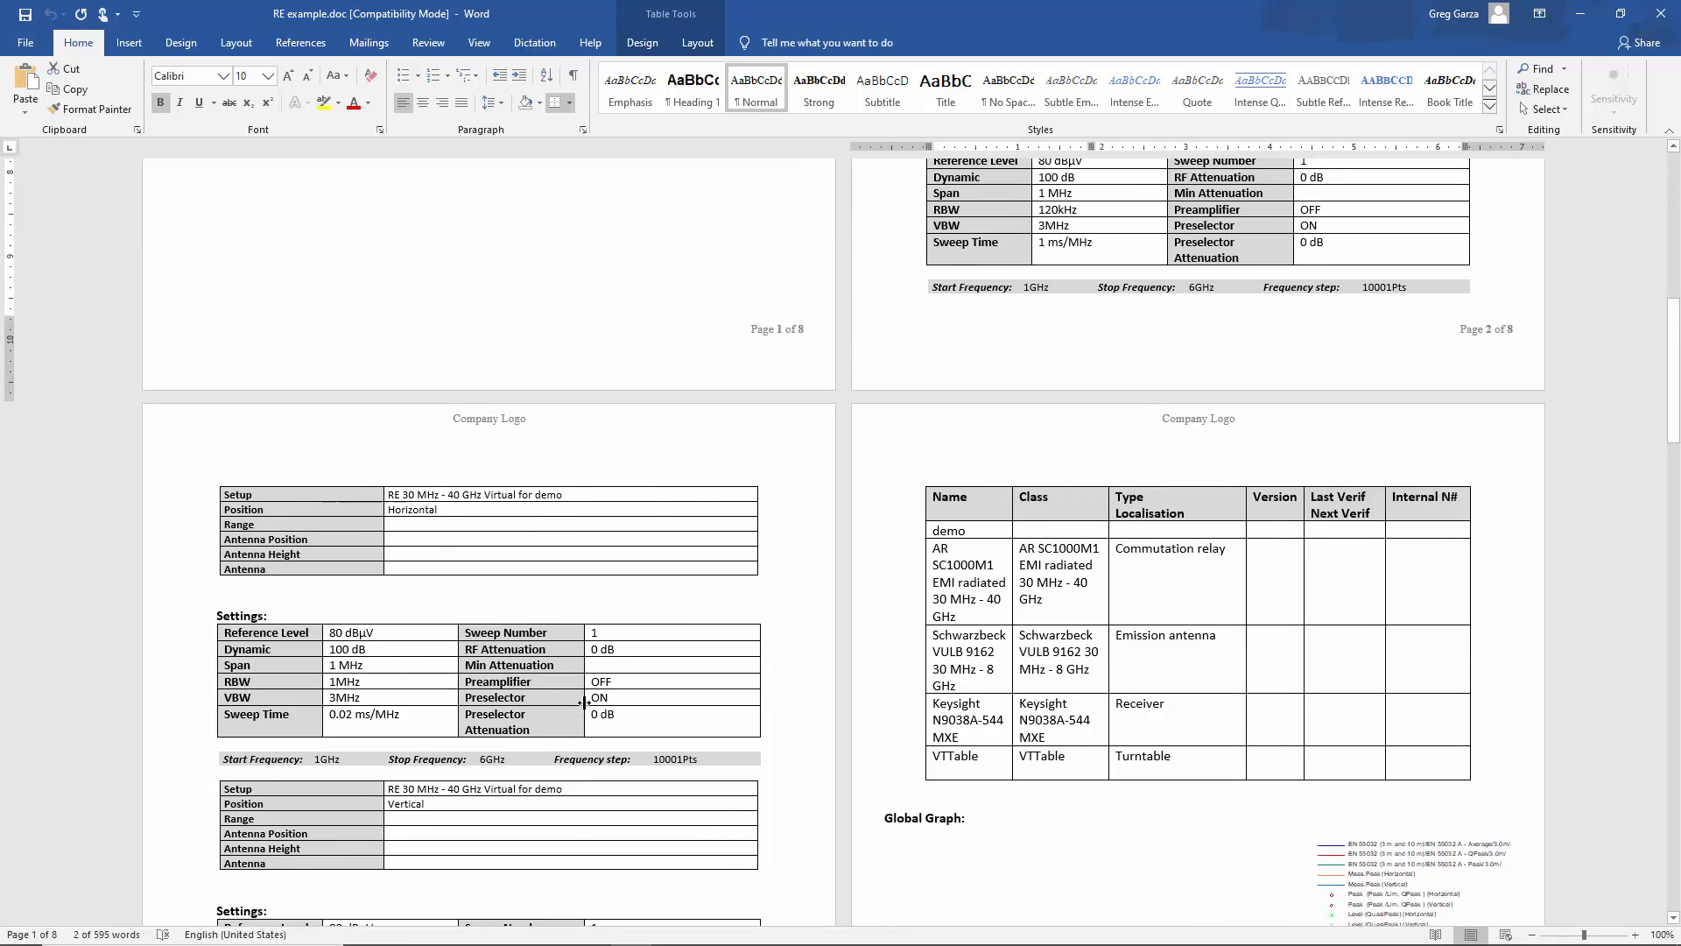
scroll(592, 703, "up", 1)
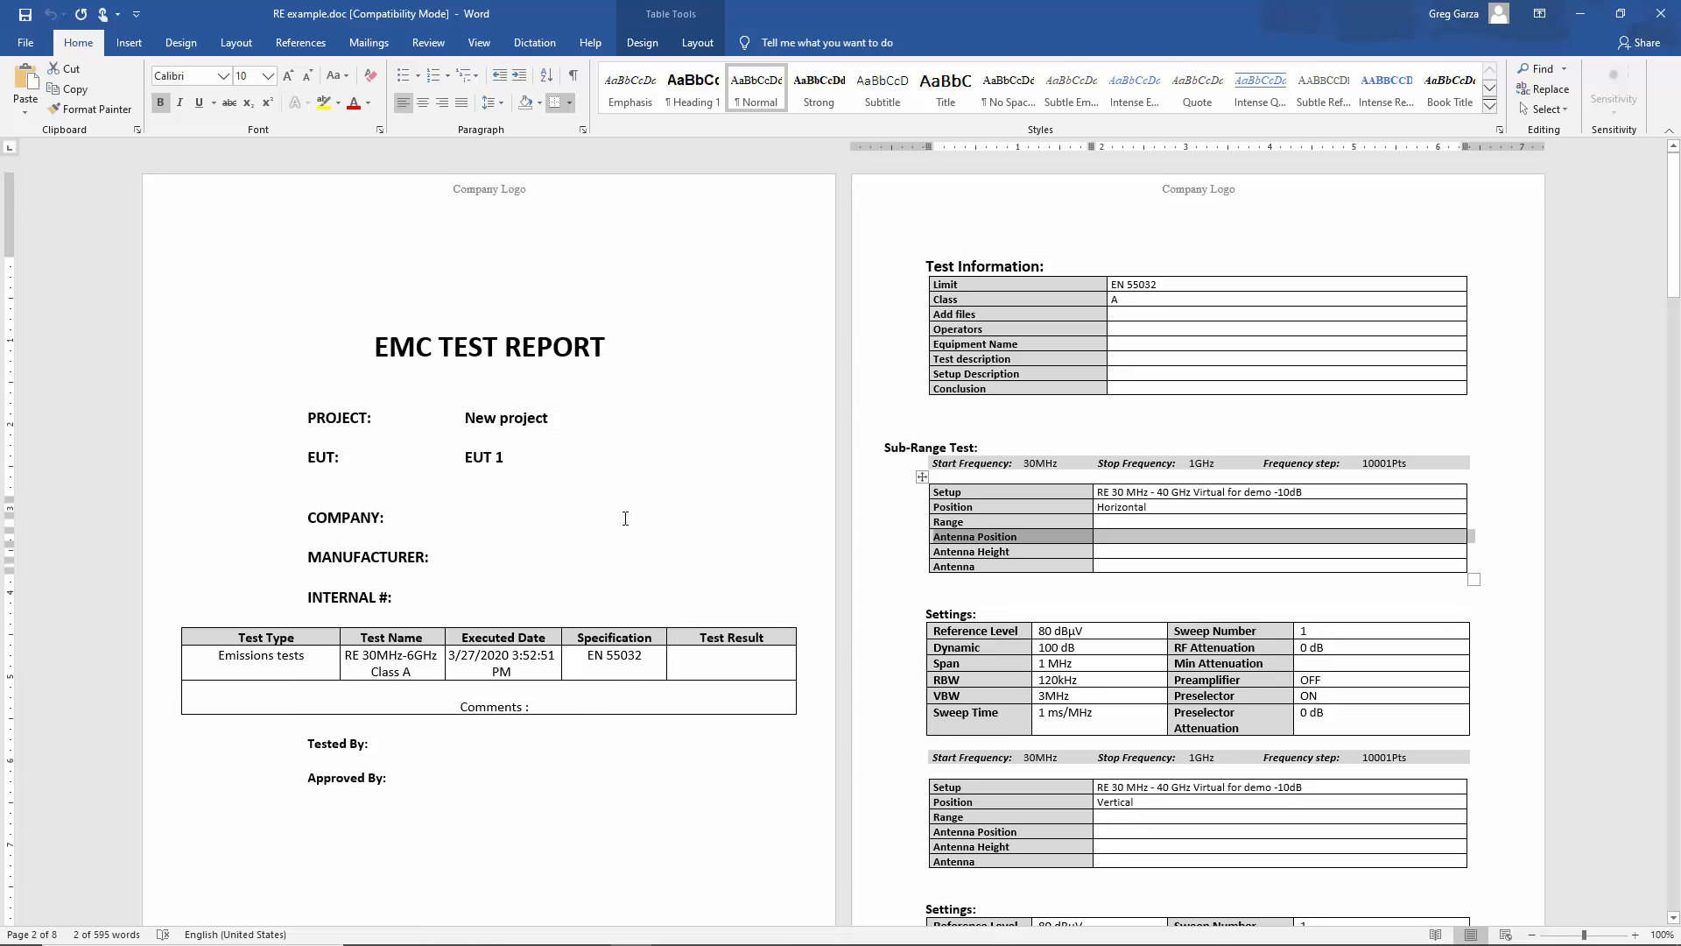